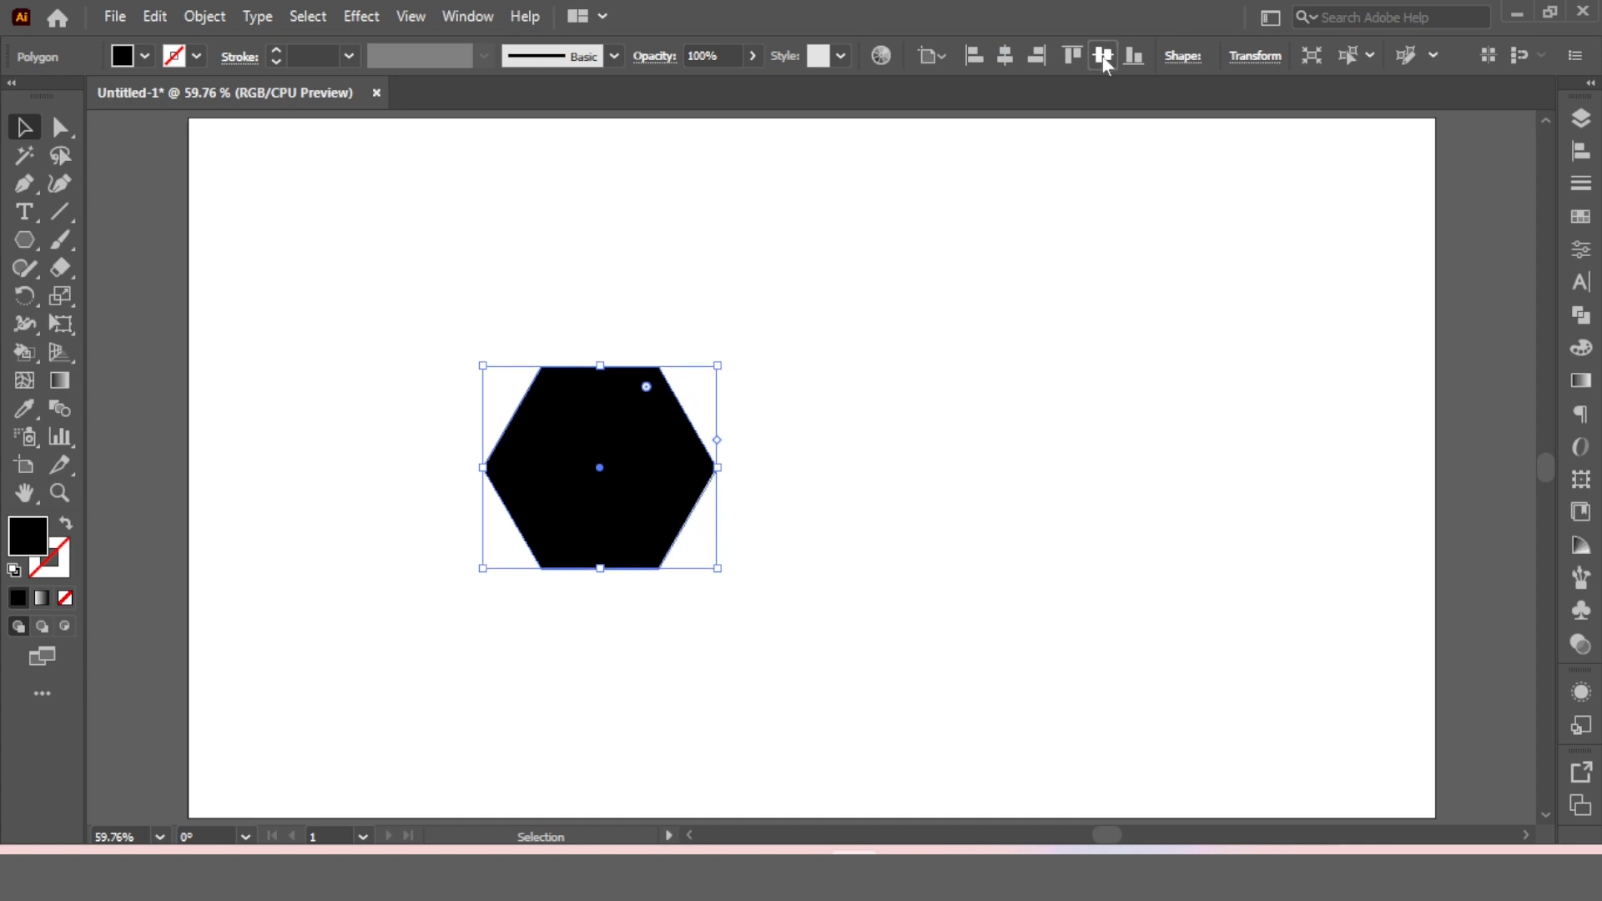
Remove the hexagon's fill and give it a black stroke
click(644, 476)
click(509, 417)
click(508, 418)
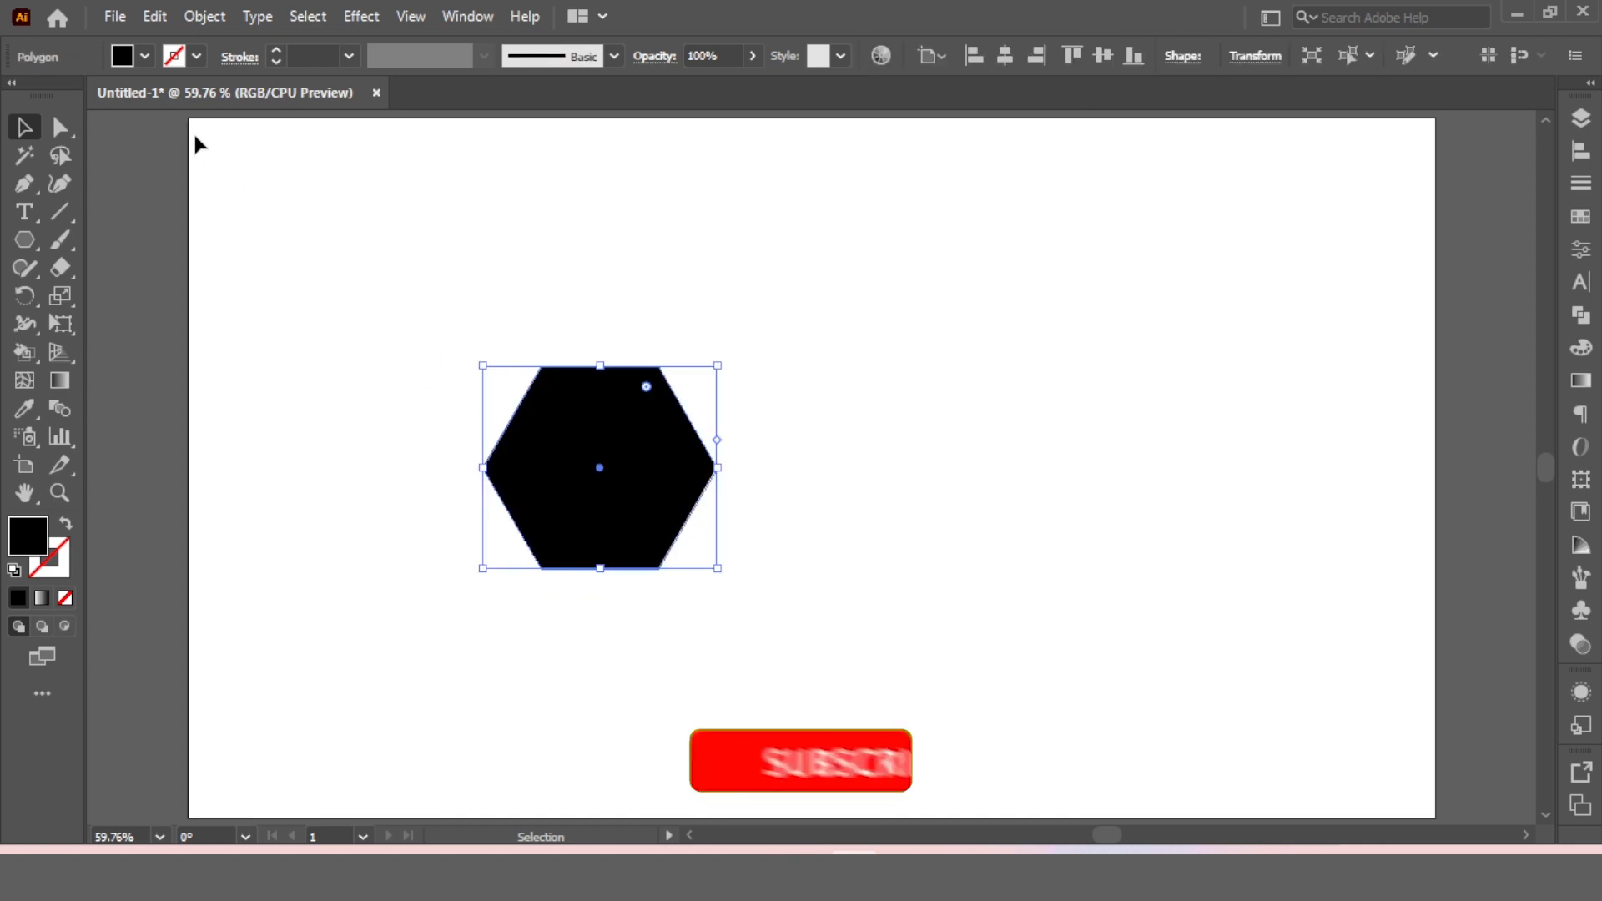
click(145, 55)
click(16, 95)
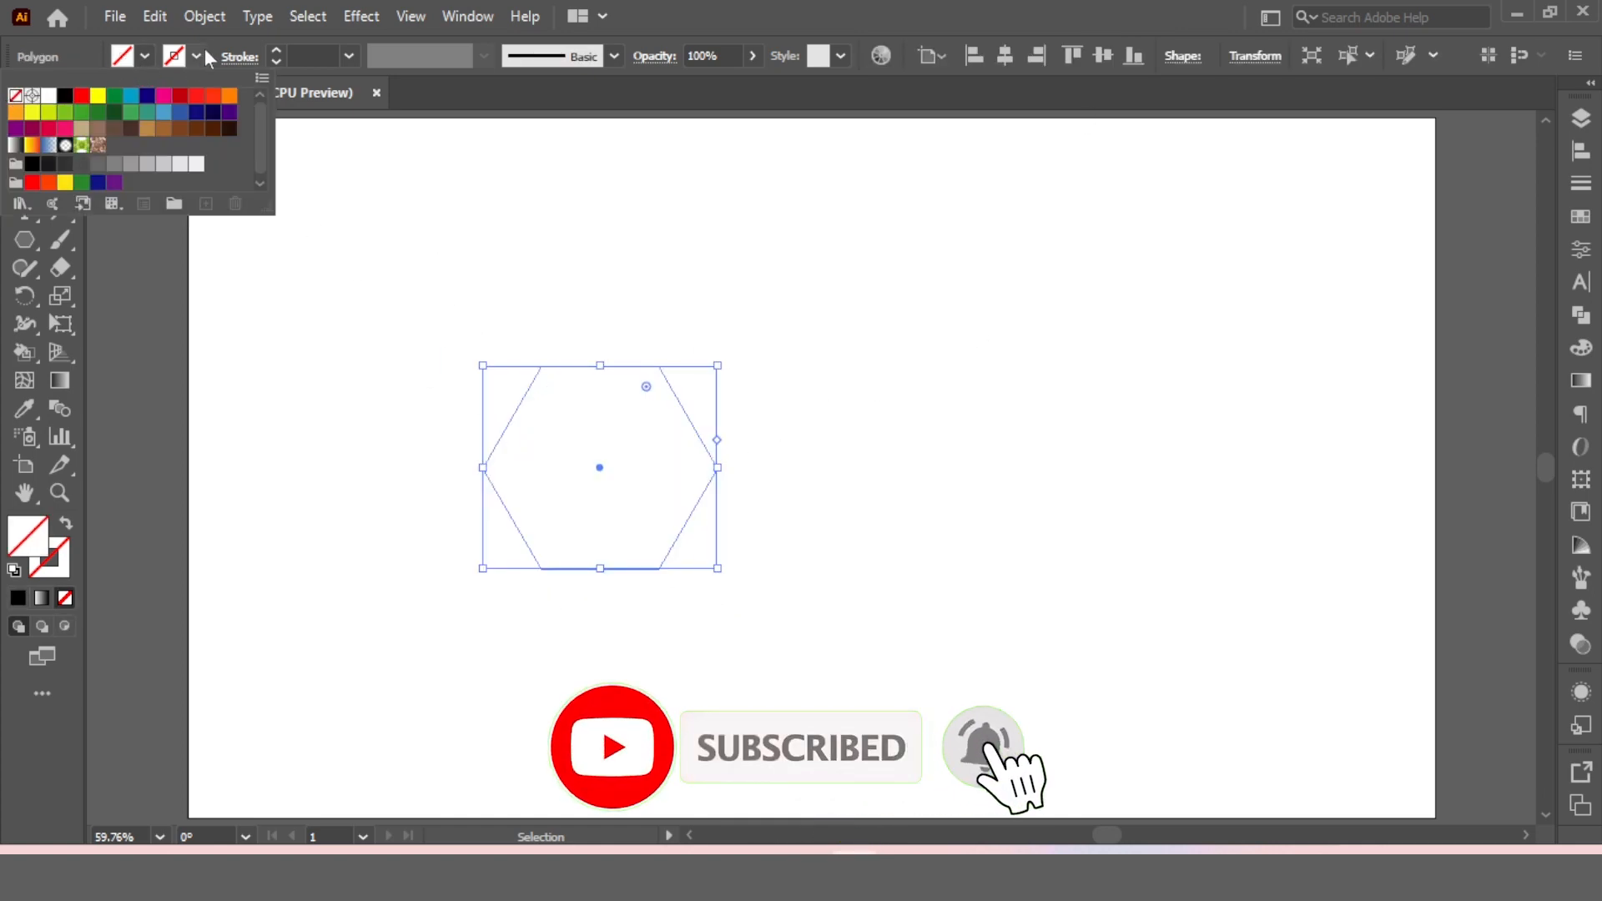
click(67, 97)
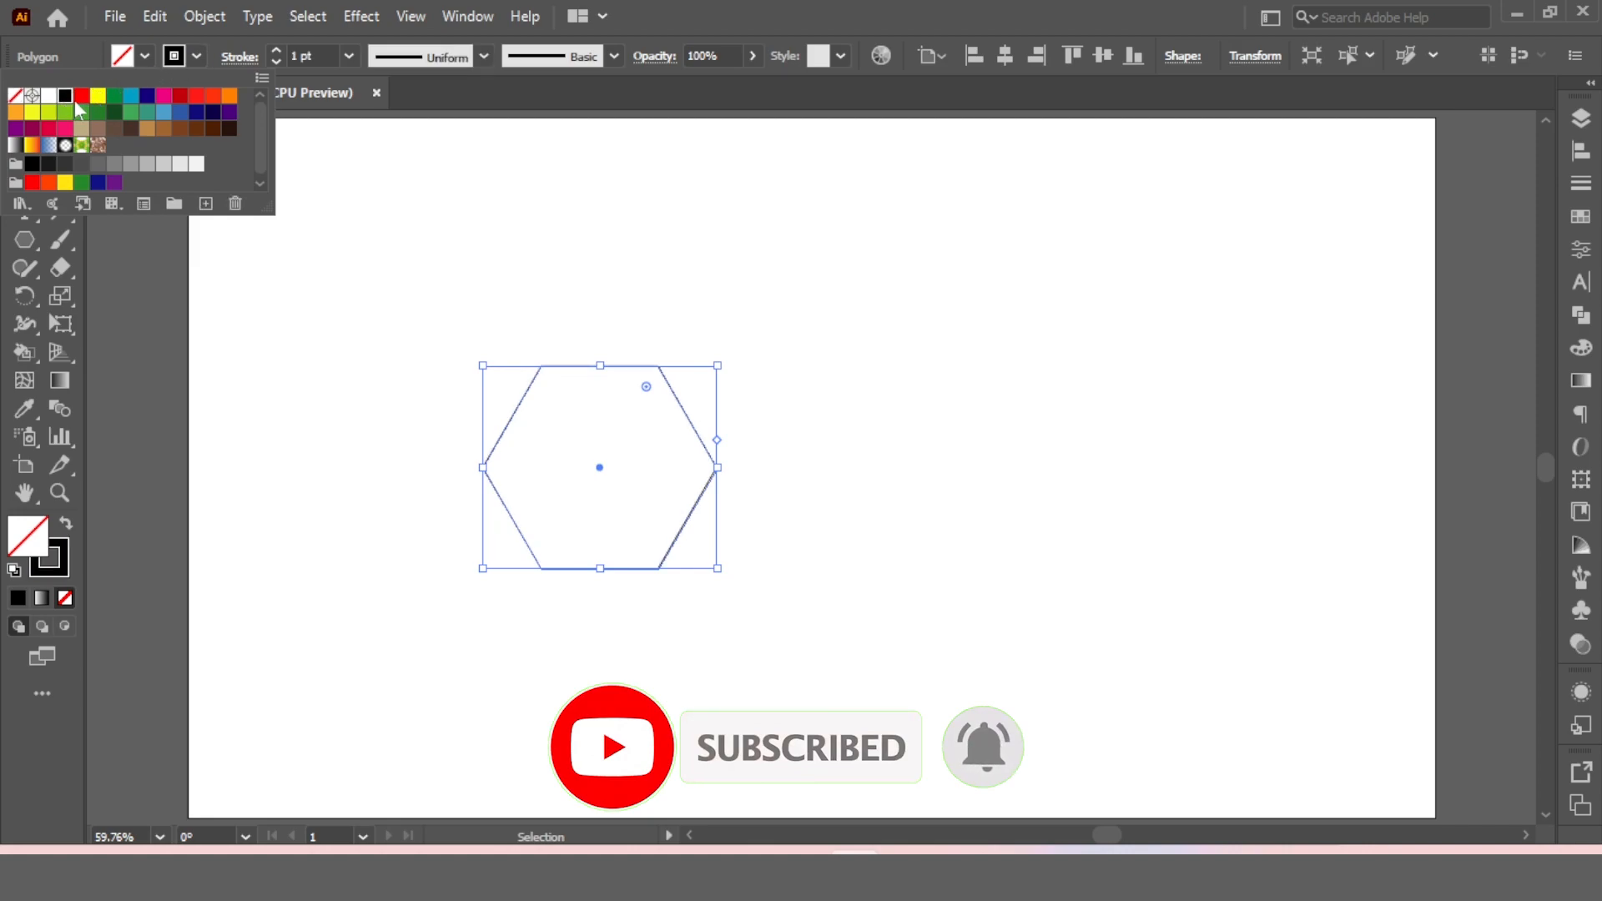
click(590, 238)
click(594, 252)
drag(470, 312, 578, 538)
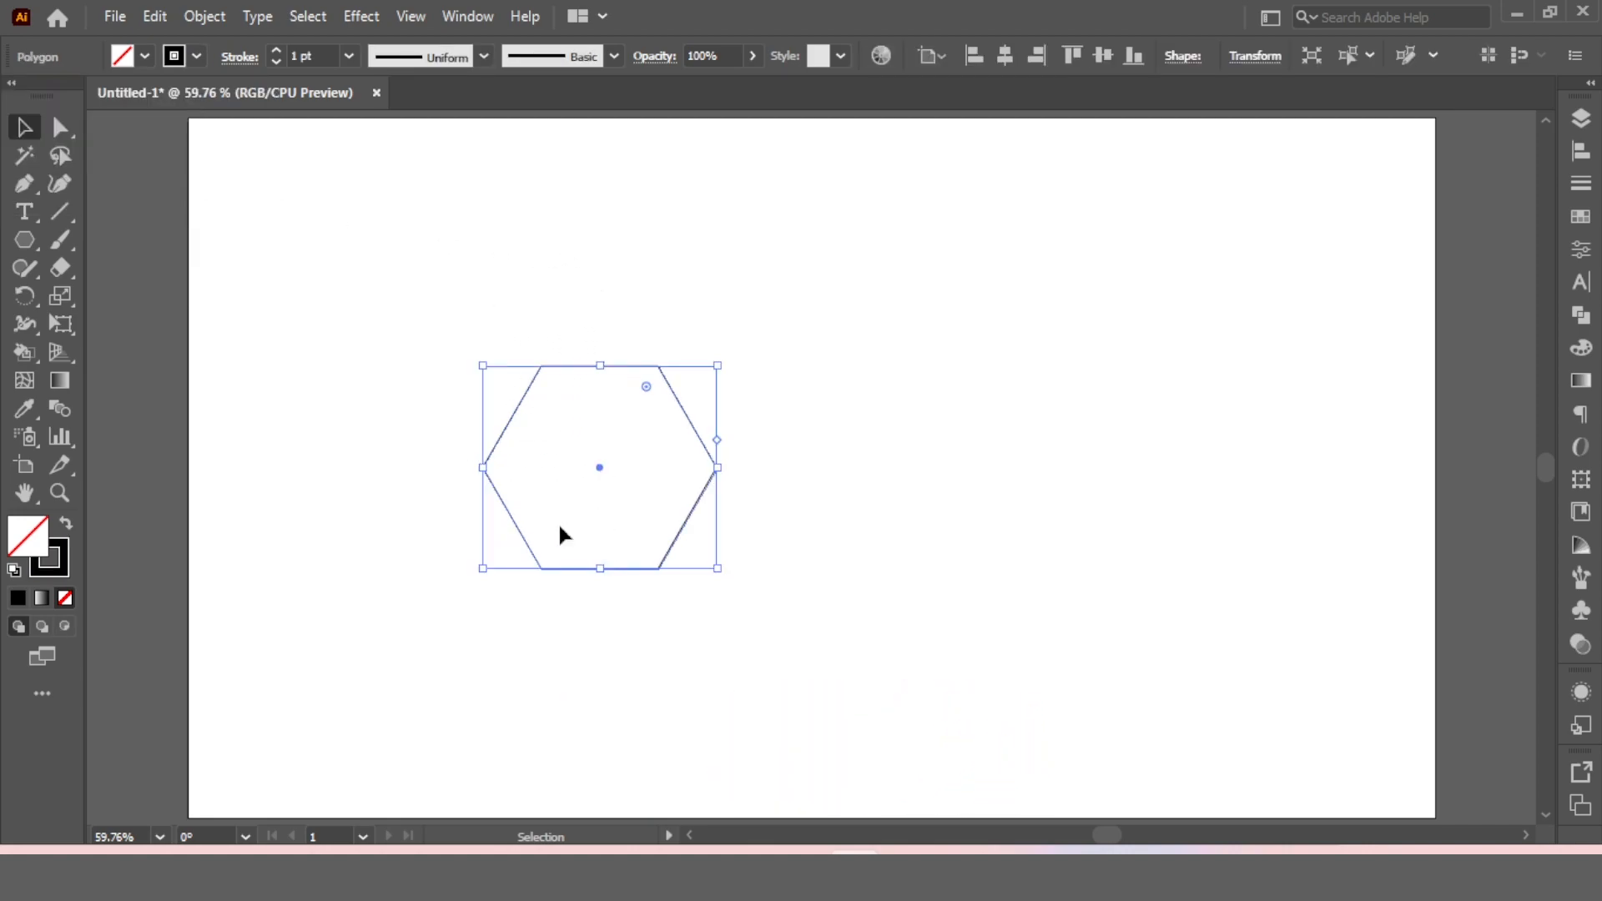
Copy the hexagon with a 50 px horizontal and 0 px vertical move, and repeat the transformation once for a third hexagon
double_click(60, 129)
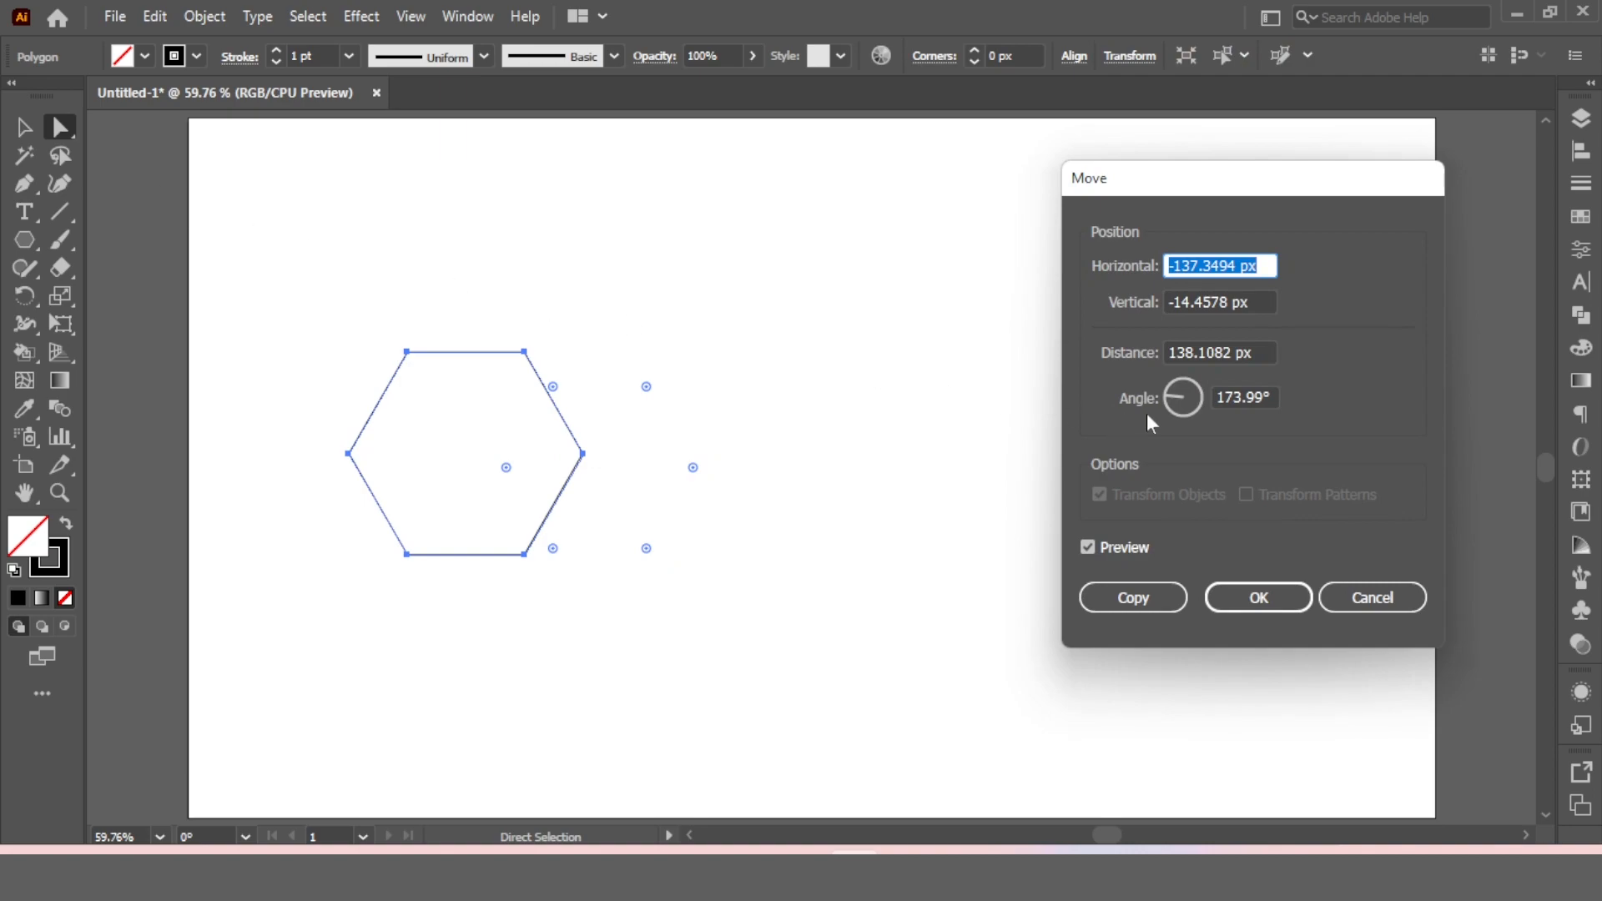
text(0)
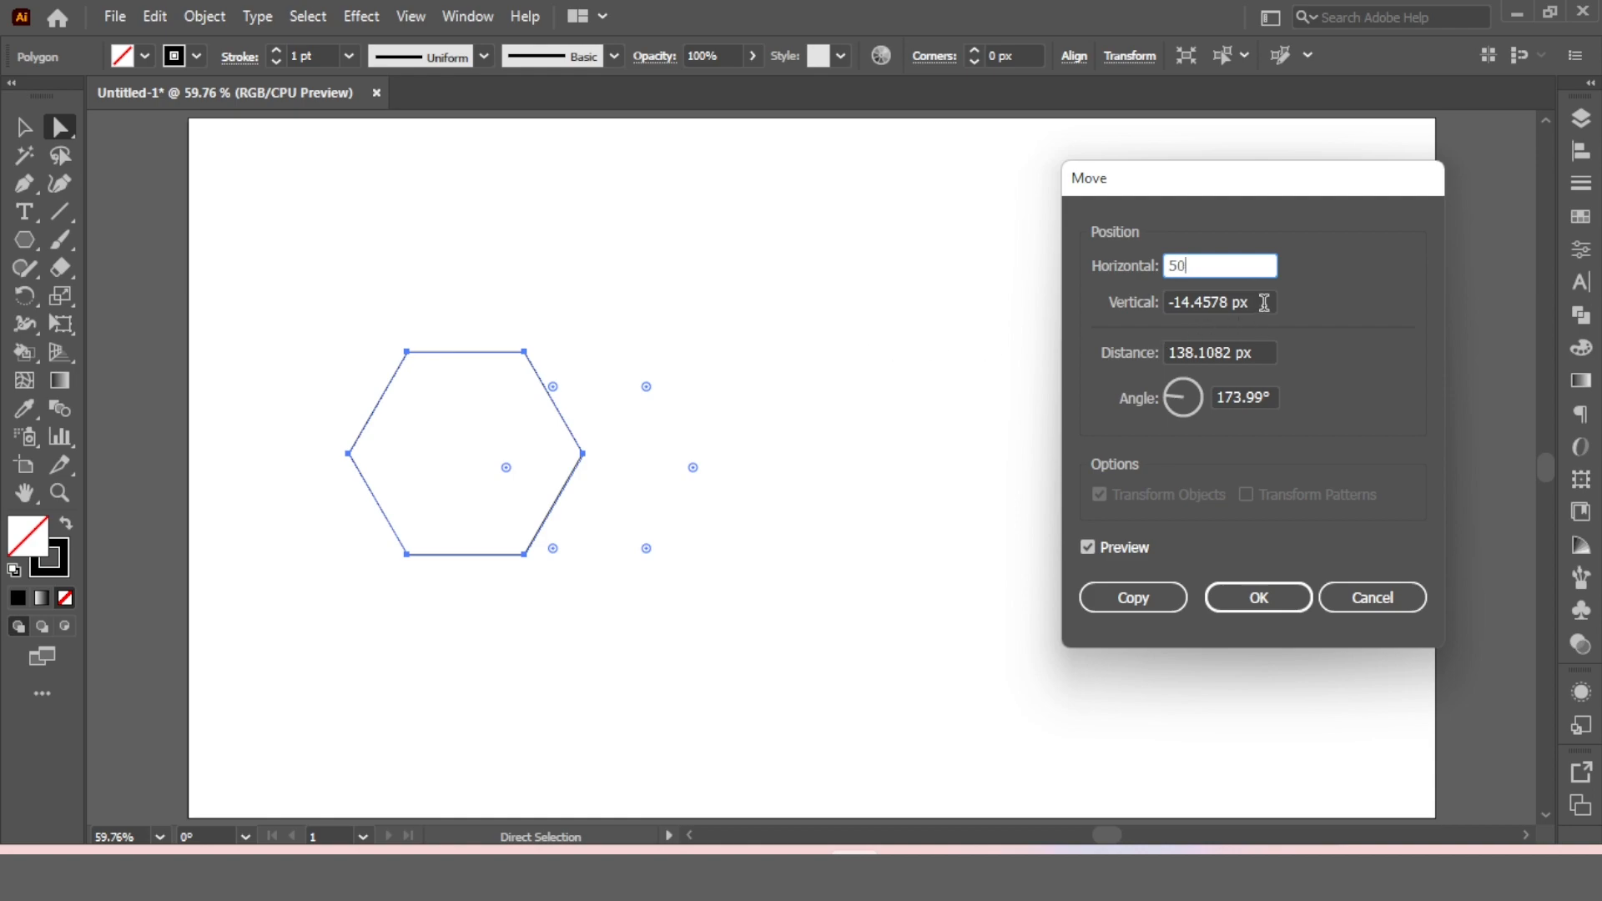
key(Tab)
text(0)
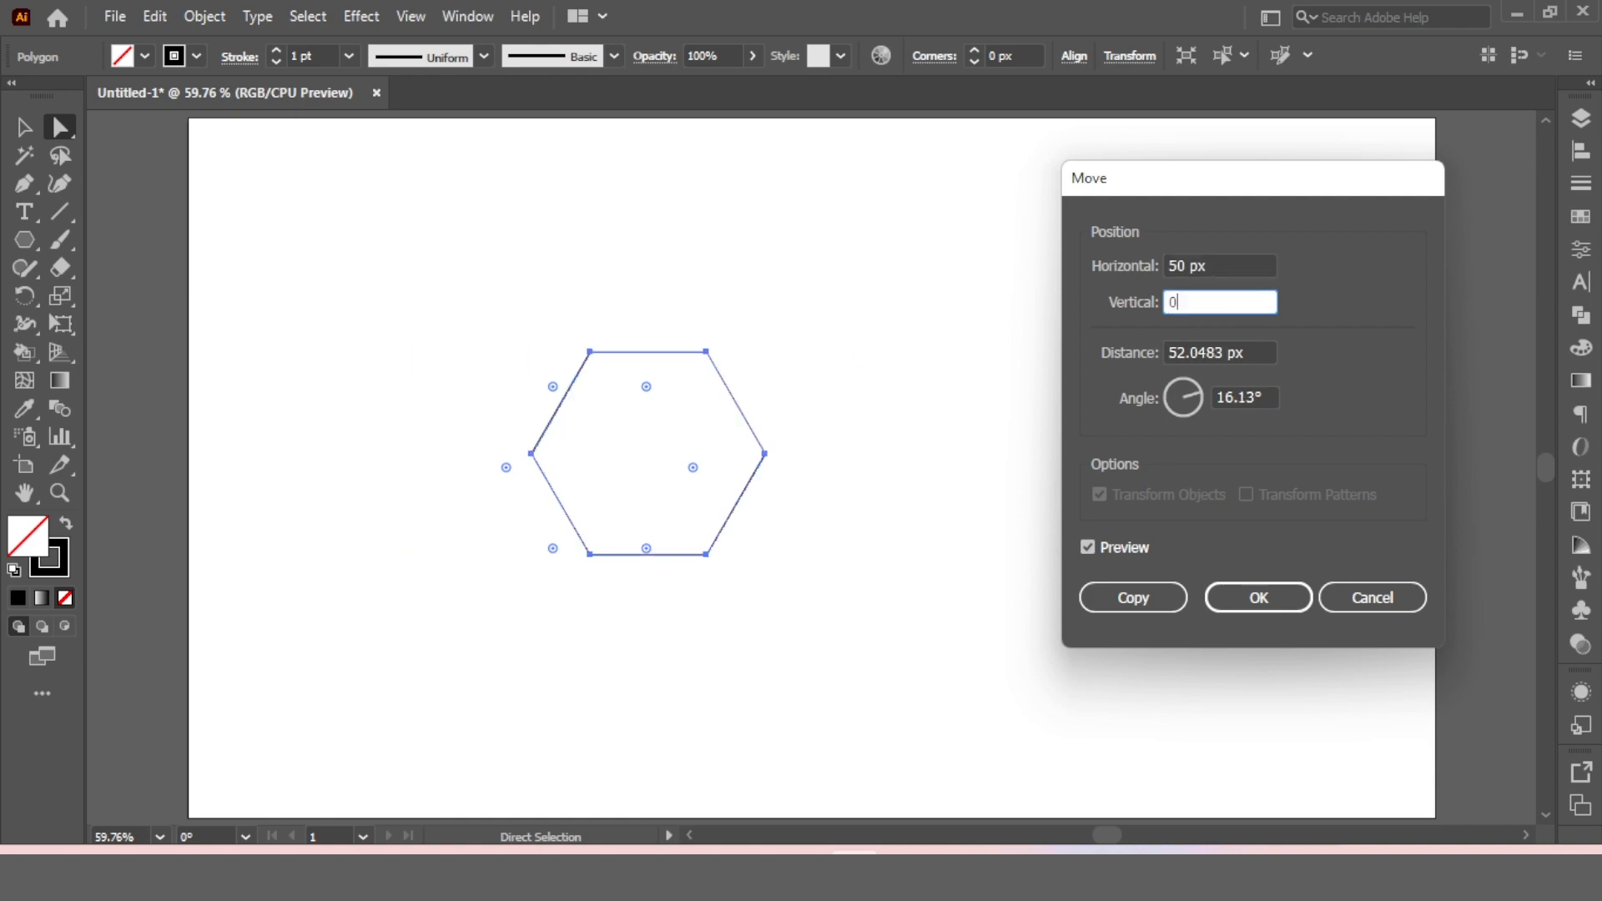
key(Tab)
click(1090, 549)
click(1090, 549)
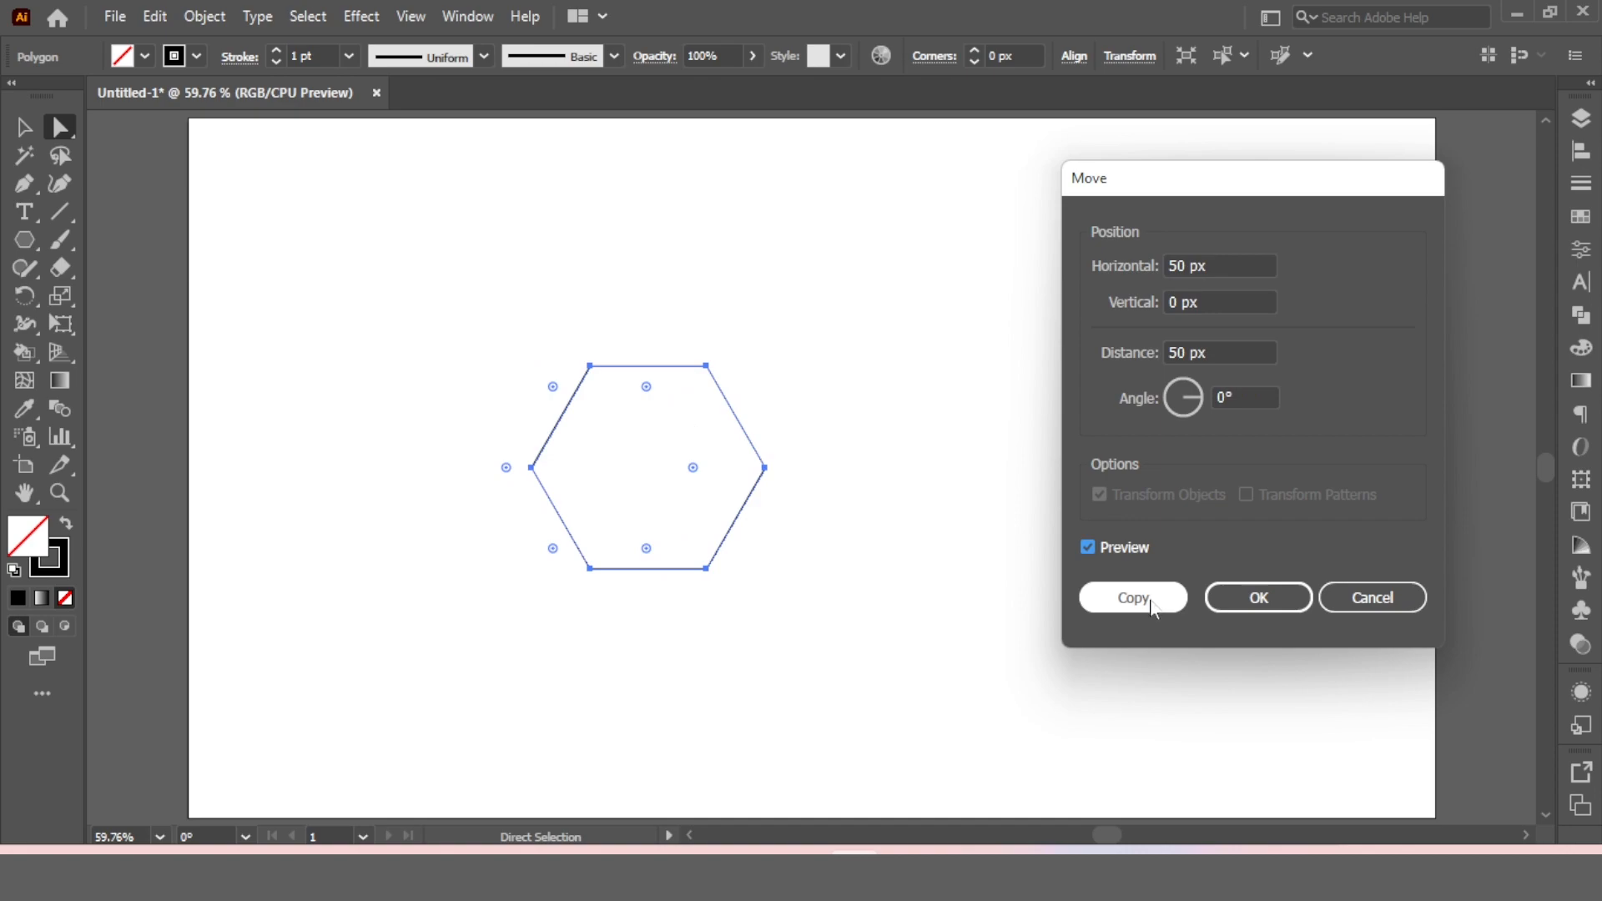
click(1135, 599)
key(ctrl+d)
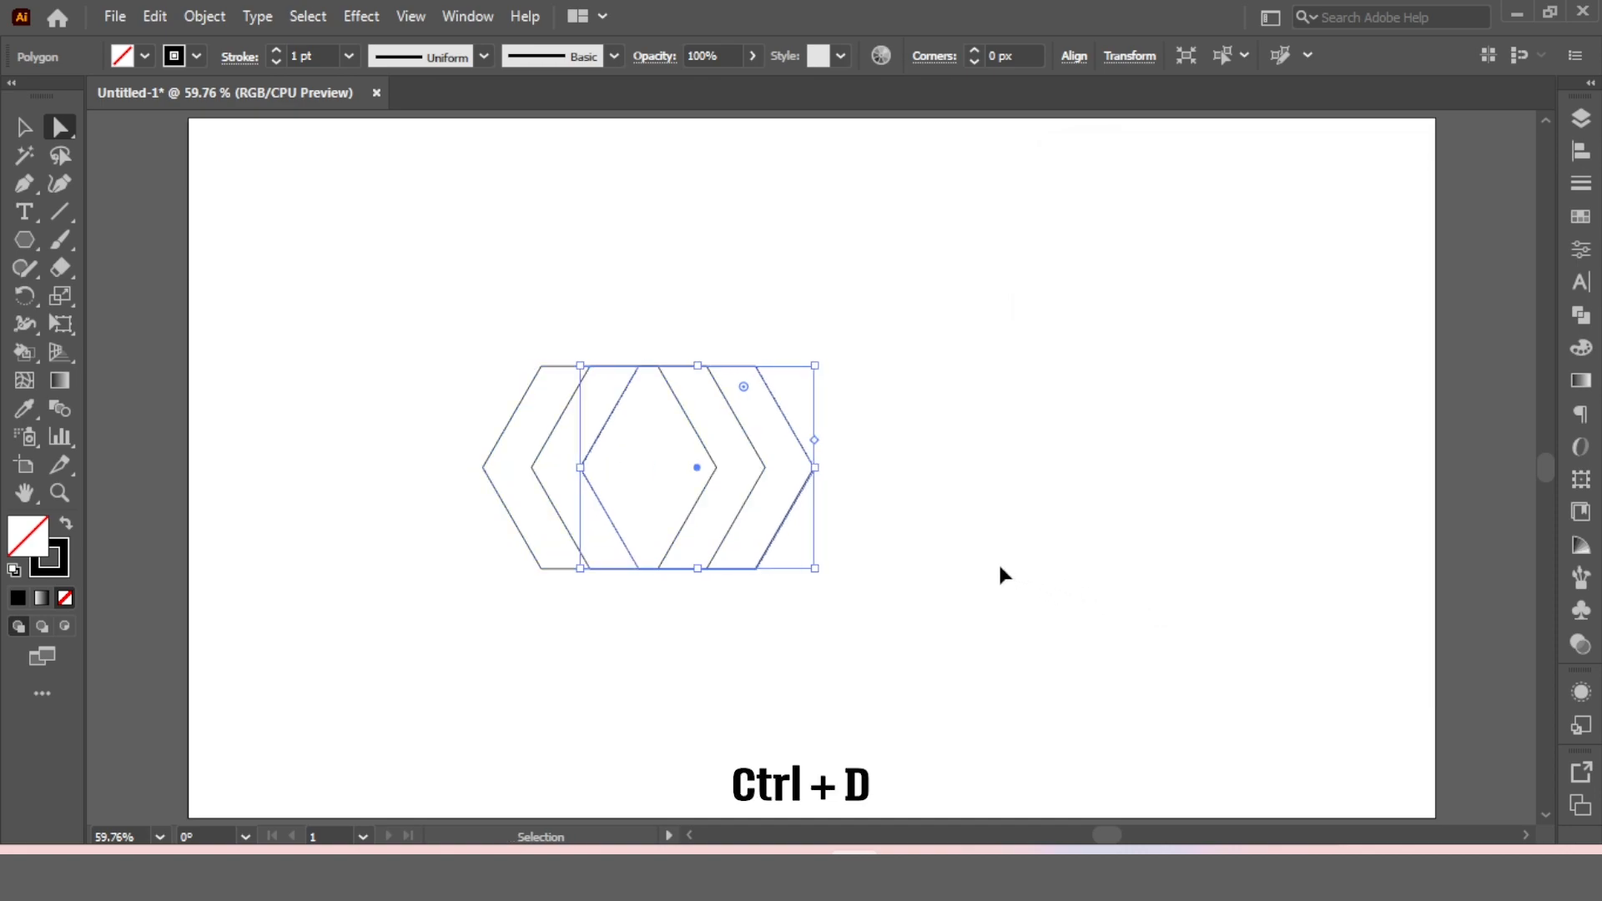
Select all three hexagons and use Shape Builder to remove the parts extending past the first hexagon, defining its three inner regions
click(24, 127)
drag(291, 201, 856, 642)
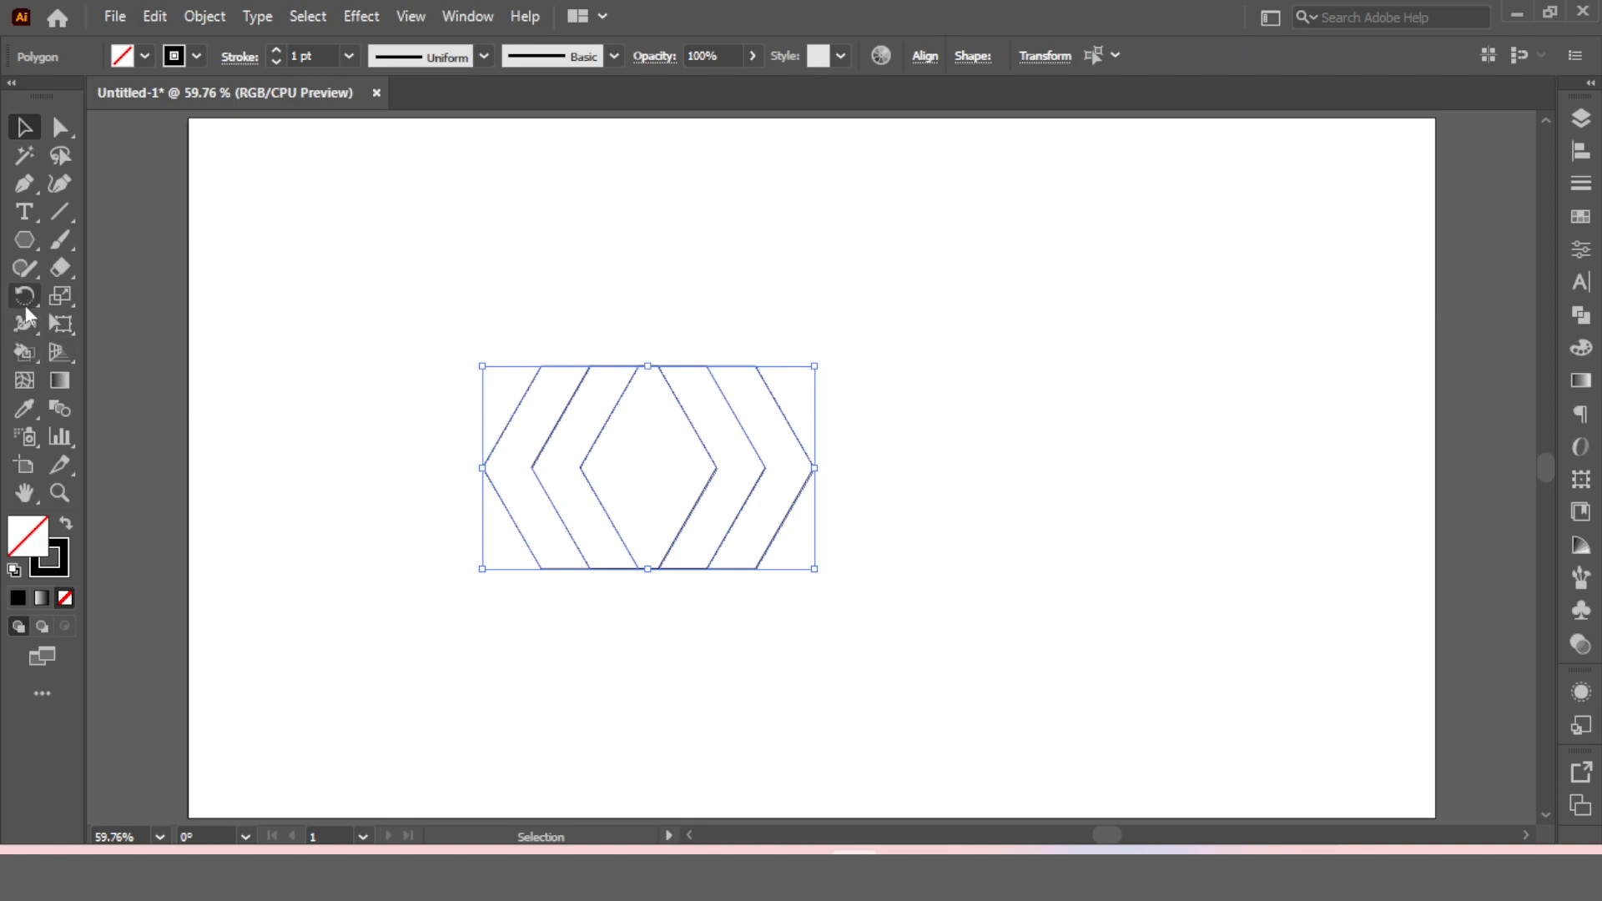
drag(23, 358, 153, 357)
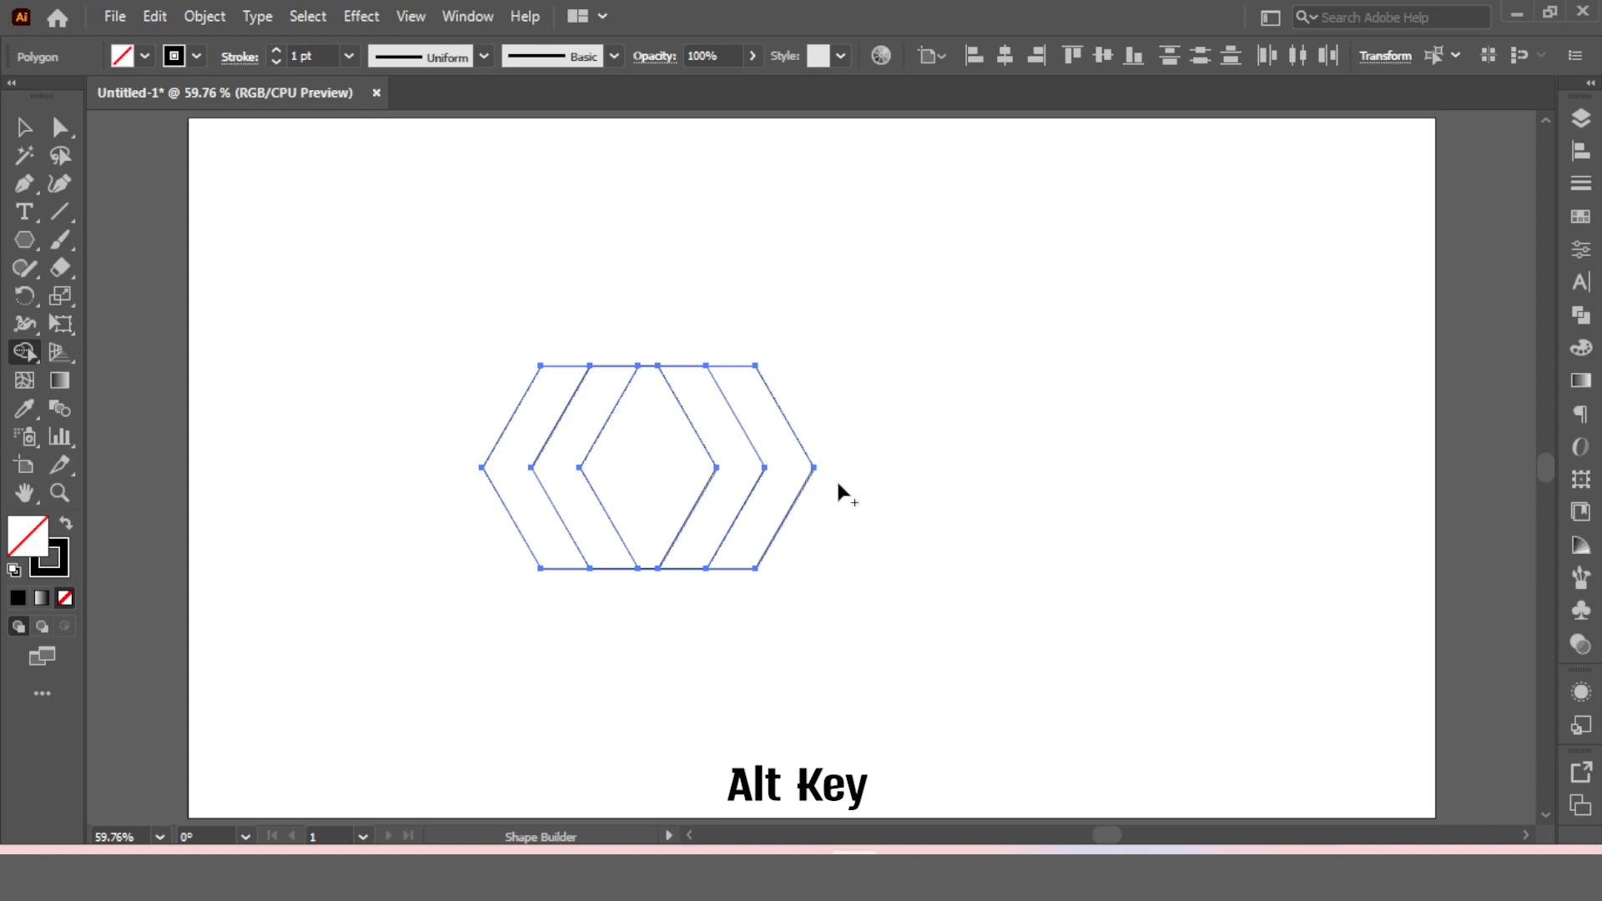
drag(748, 456, 840, 456)
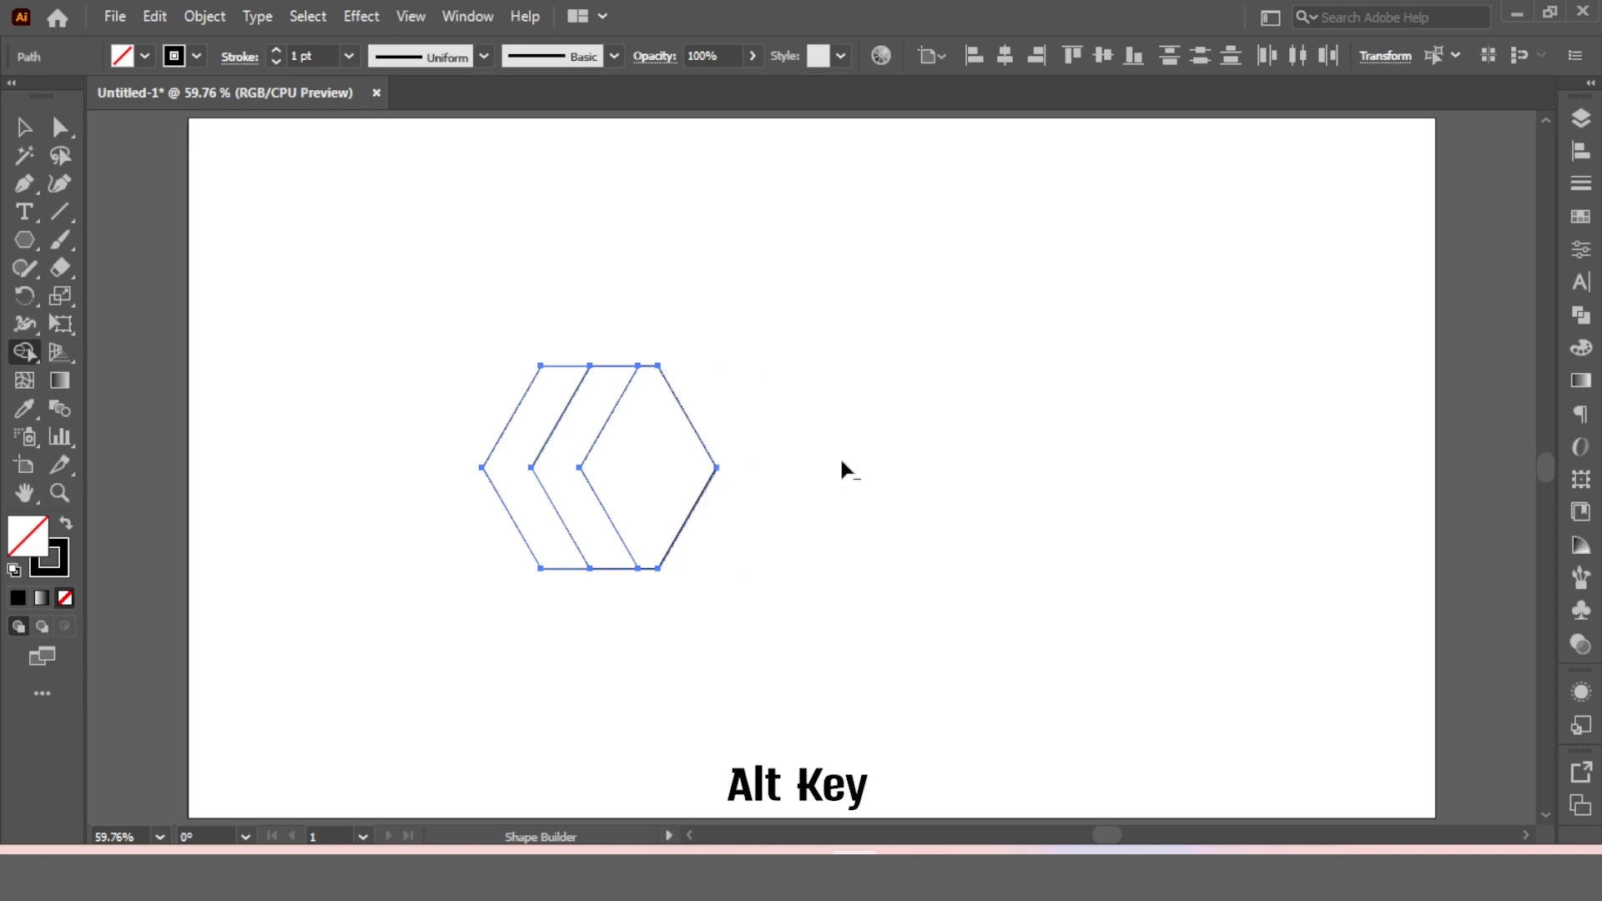
click(639, 436)
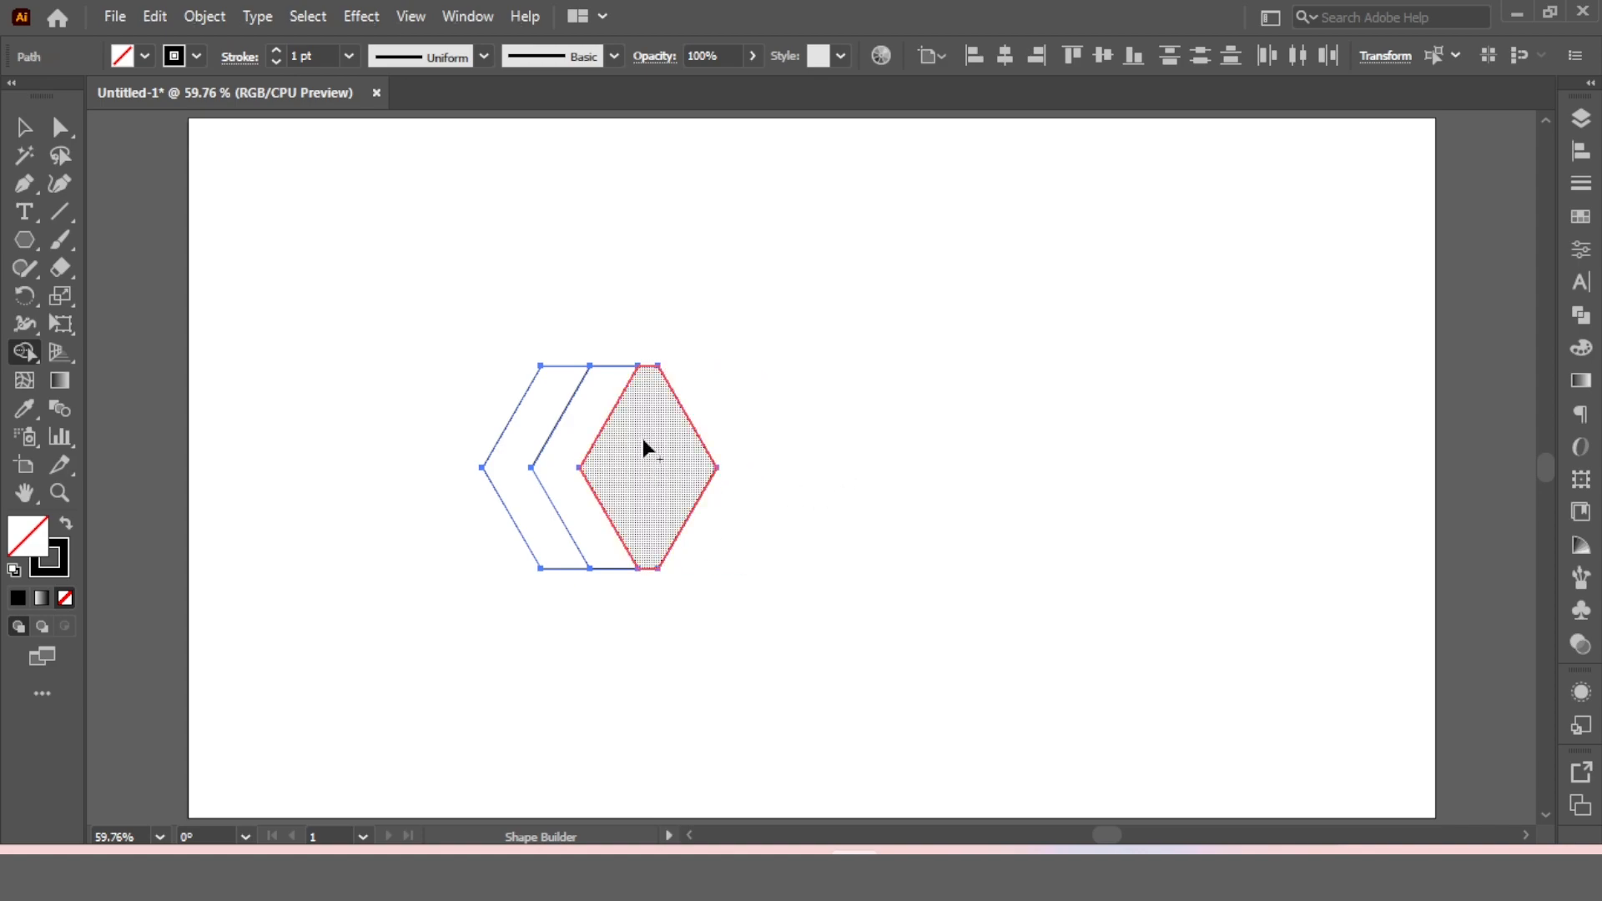
click(584, 414)
click(553, 389)
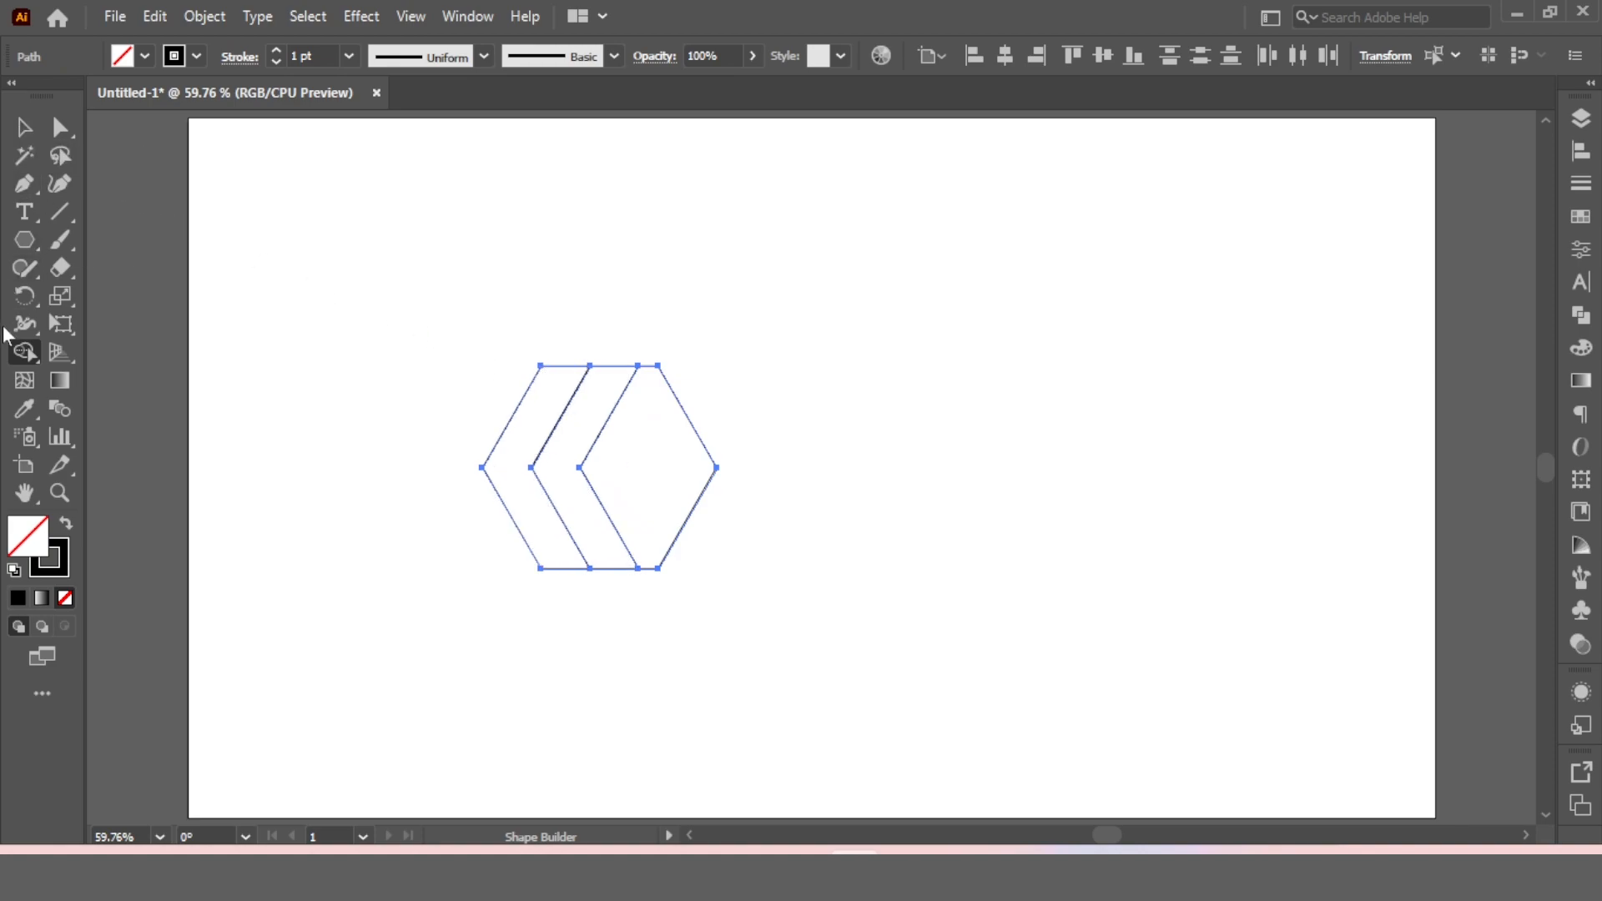
Fill the outer chevron and the diamond region of the hexagon with black using the Live Paint Bucket
click(32, 355)
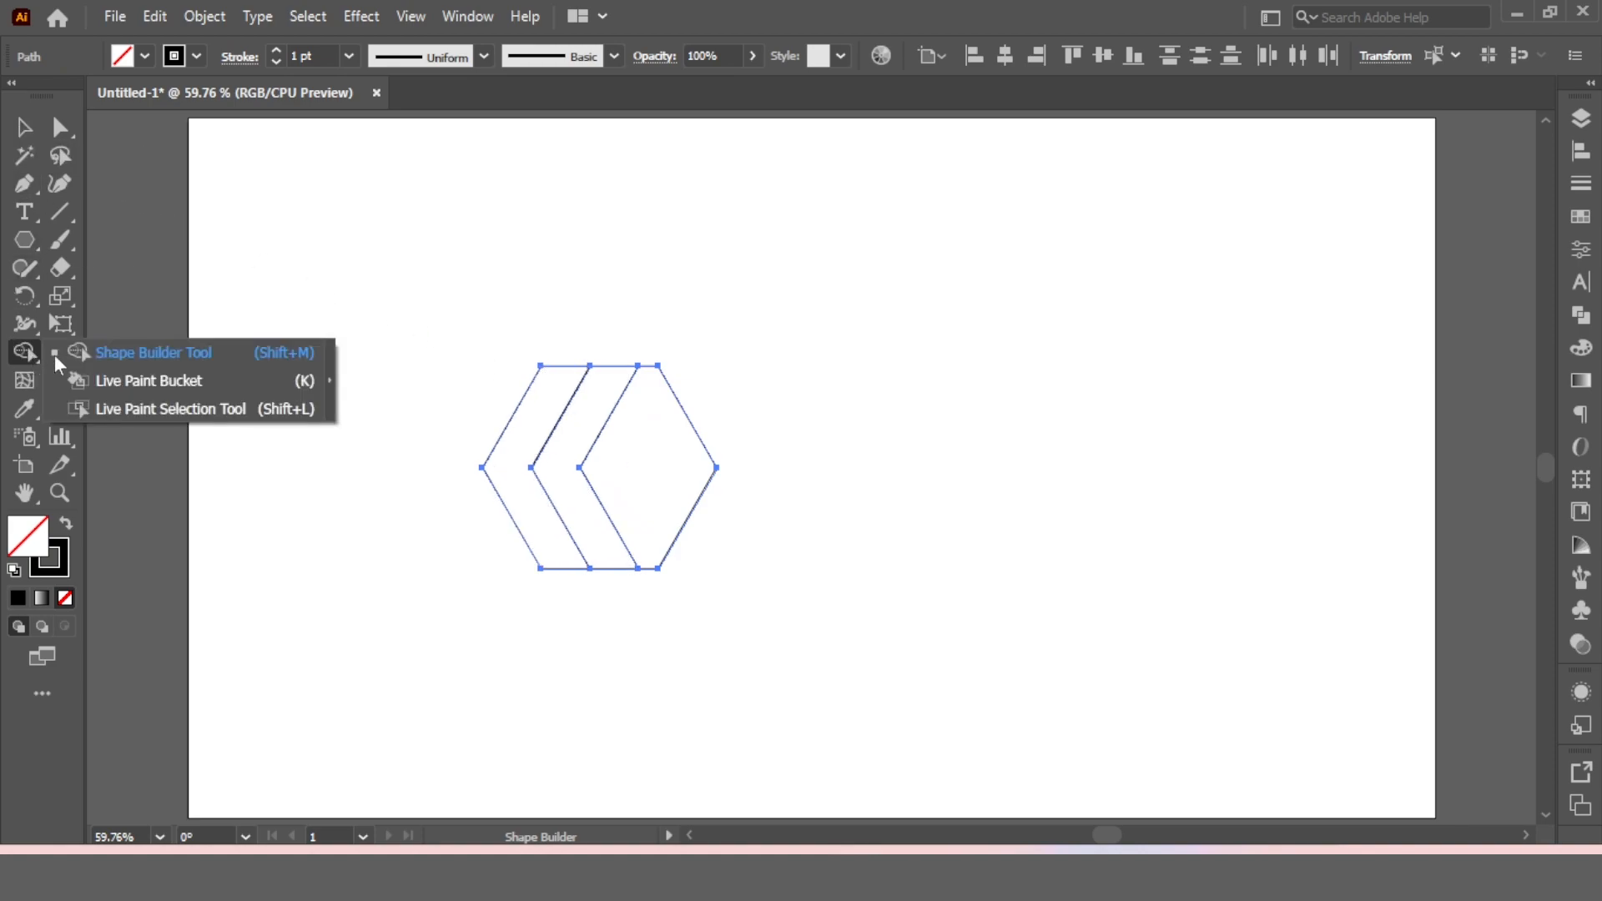
click(128, 382)
click(144, 56)
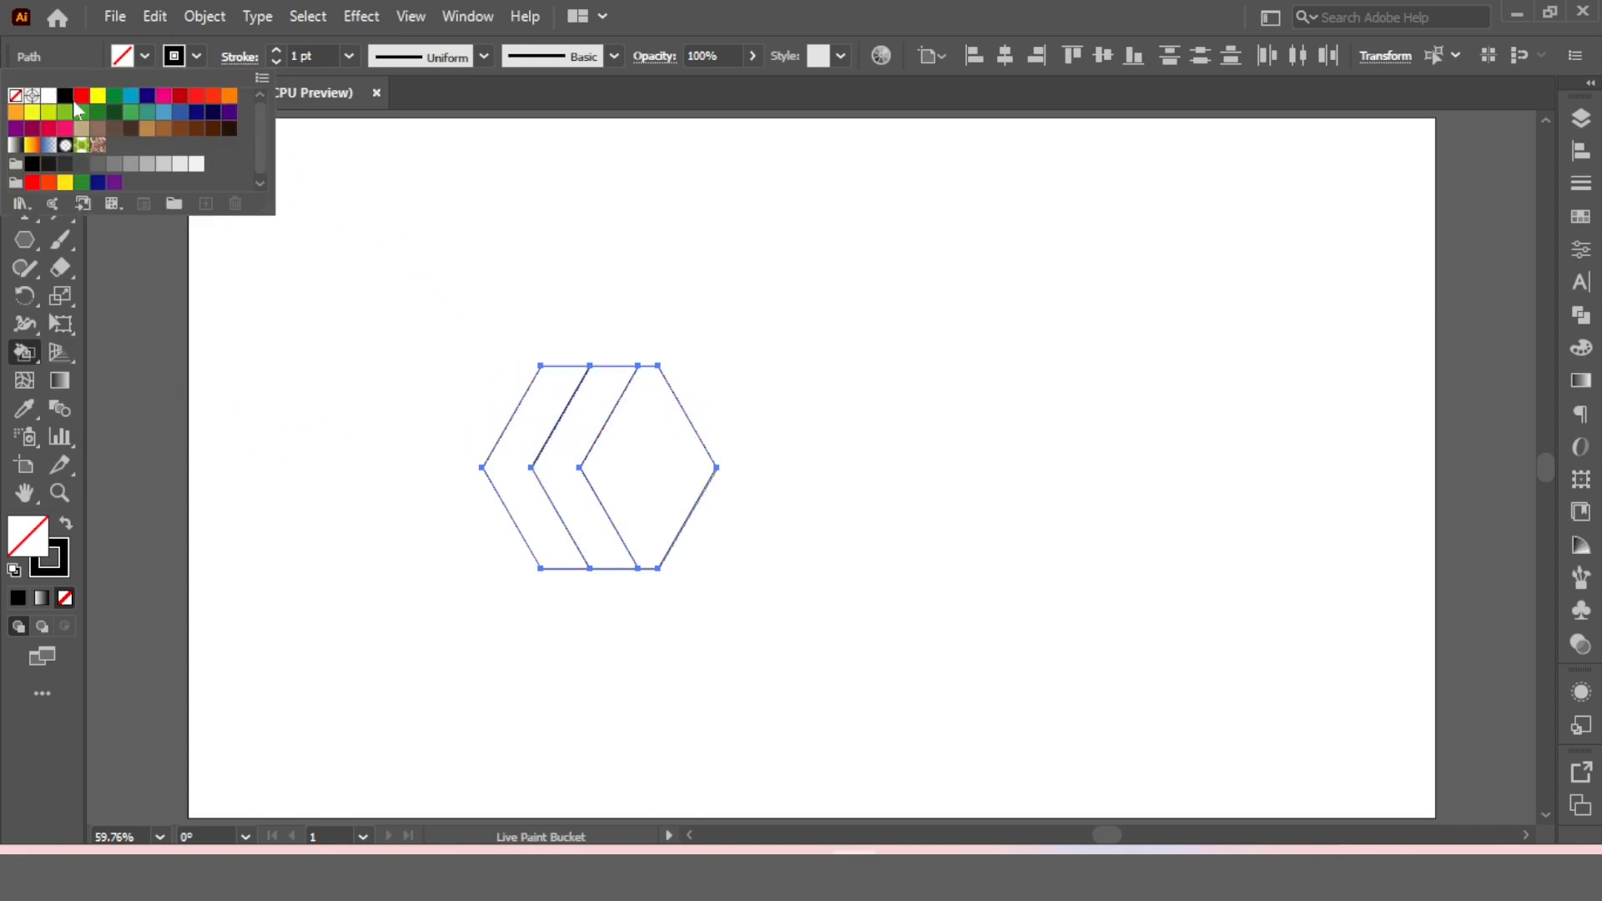
click(66, 96)
click(533, 440)
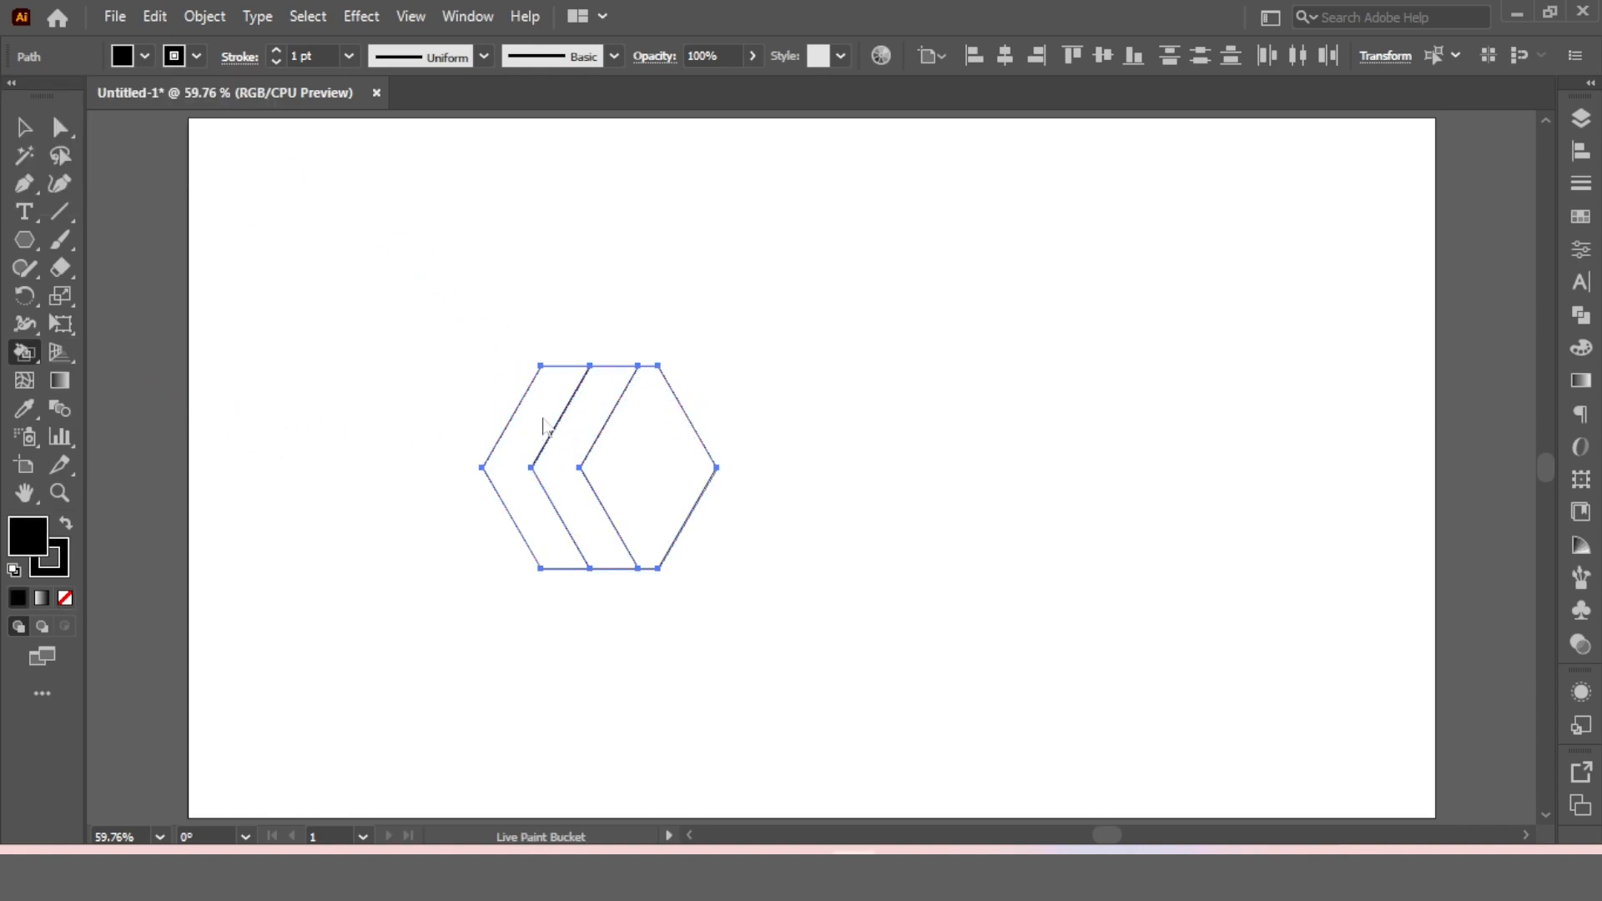
click(552, 416)
click(648, 417)
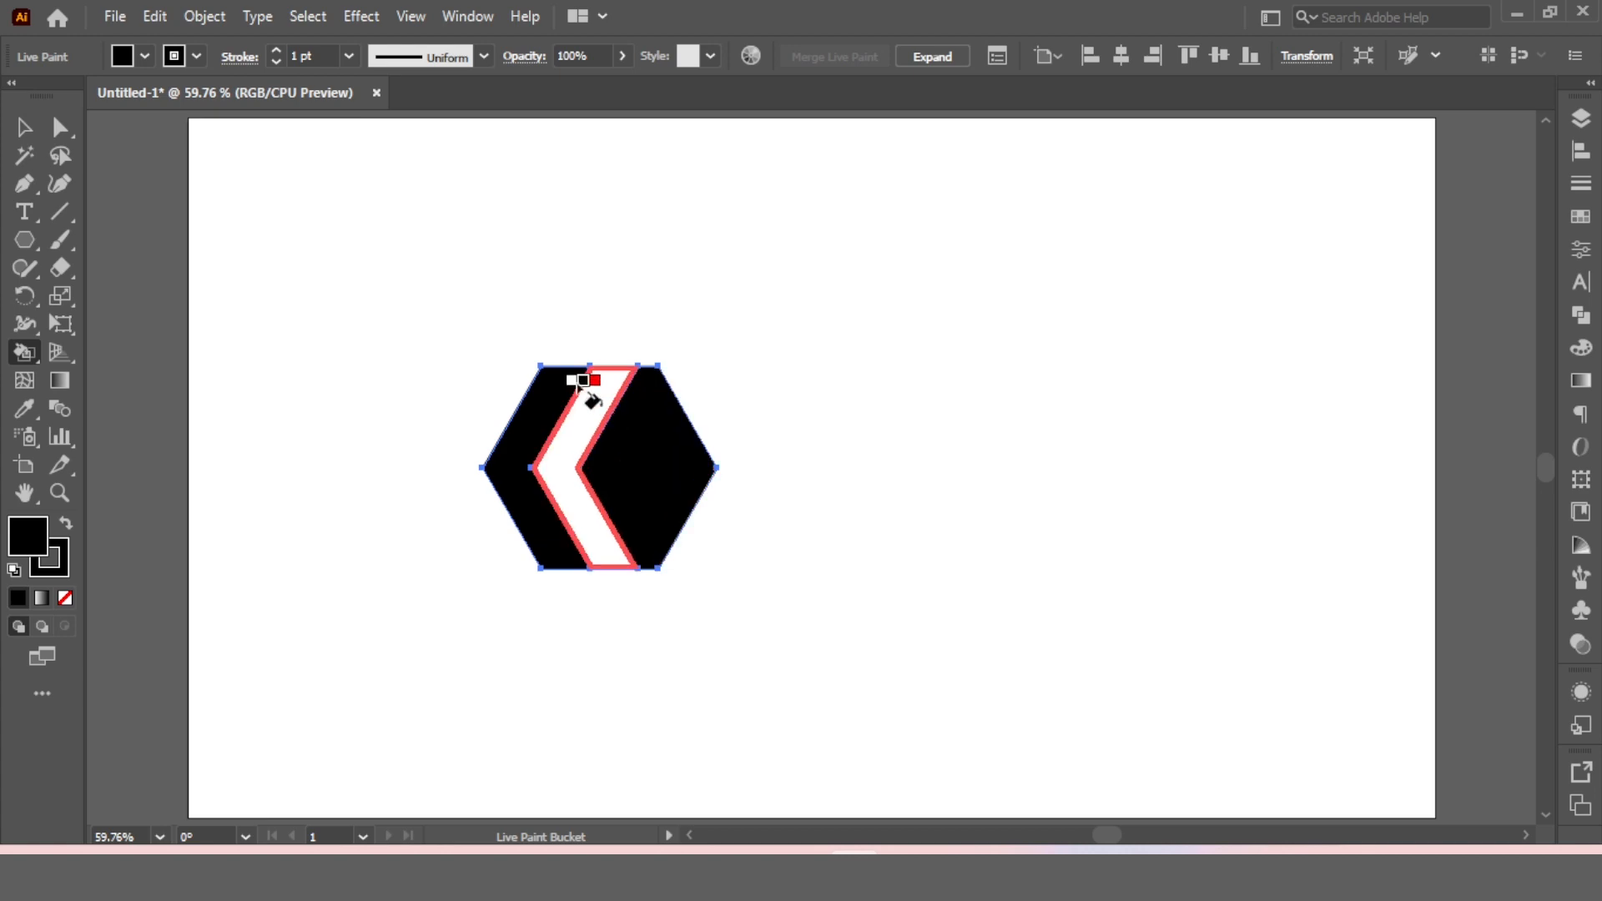
Fill the middle chevron of the hexagon with light gray using the Live Paint Bucket
click(146, 55)
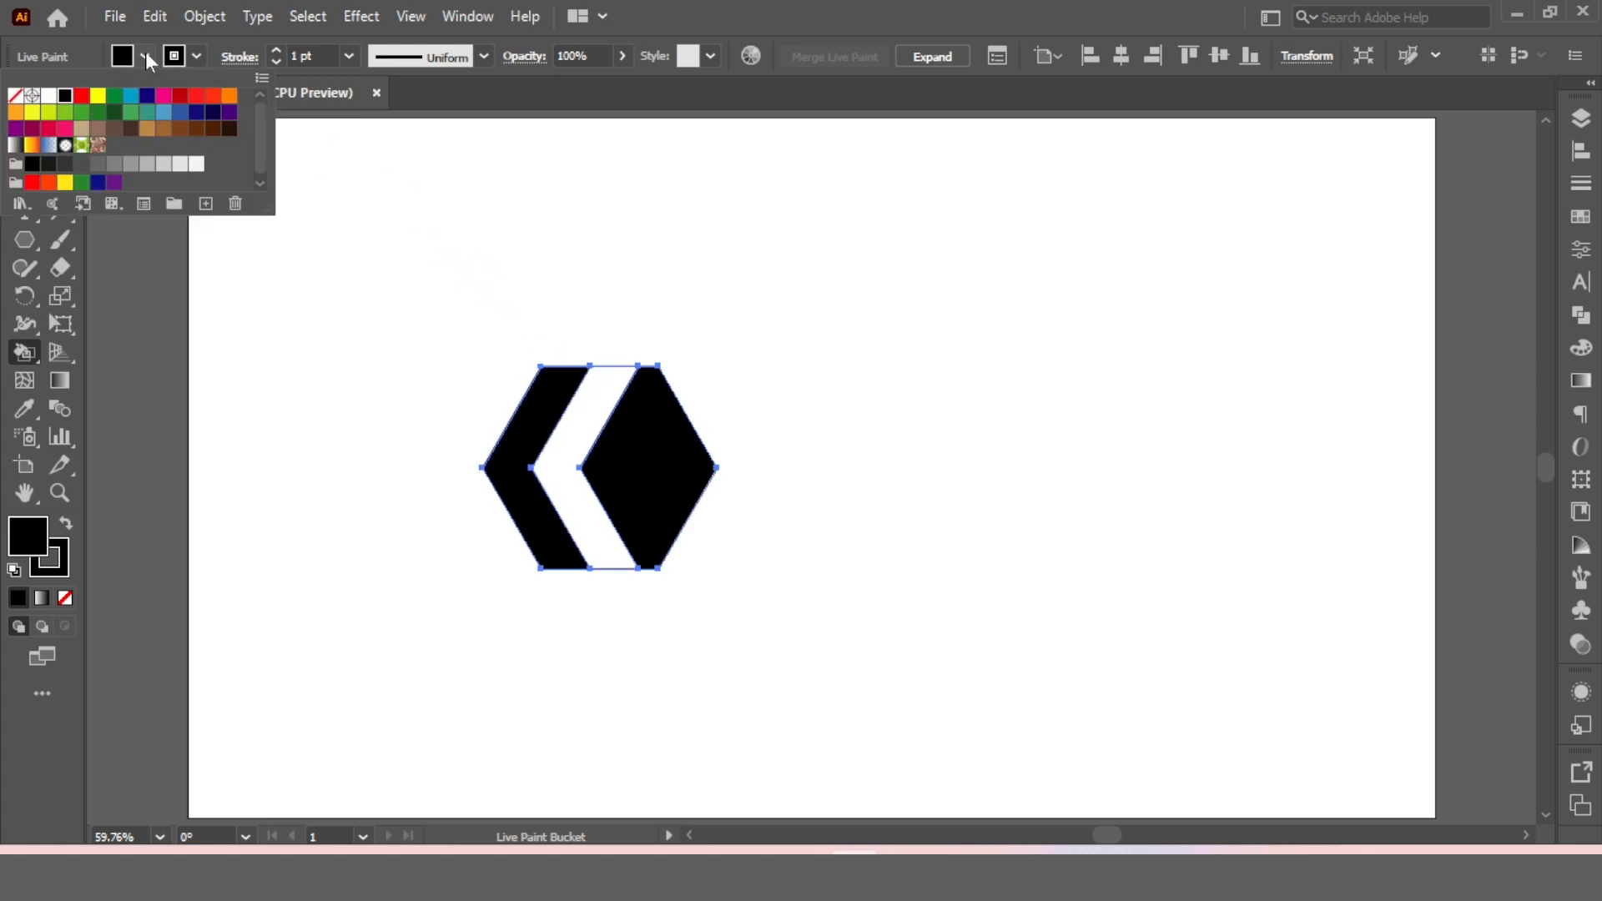
click(164, 165)
click(588, 425)
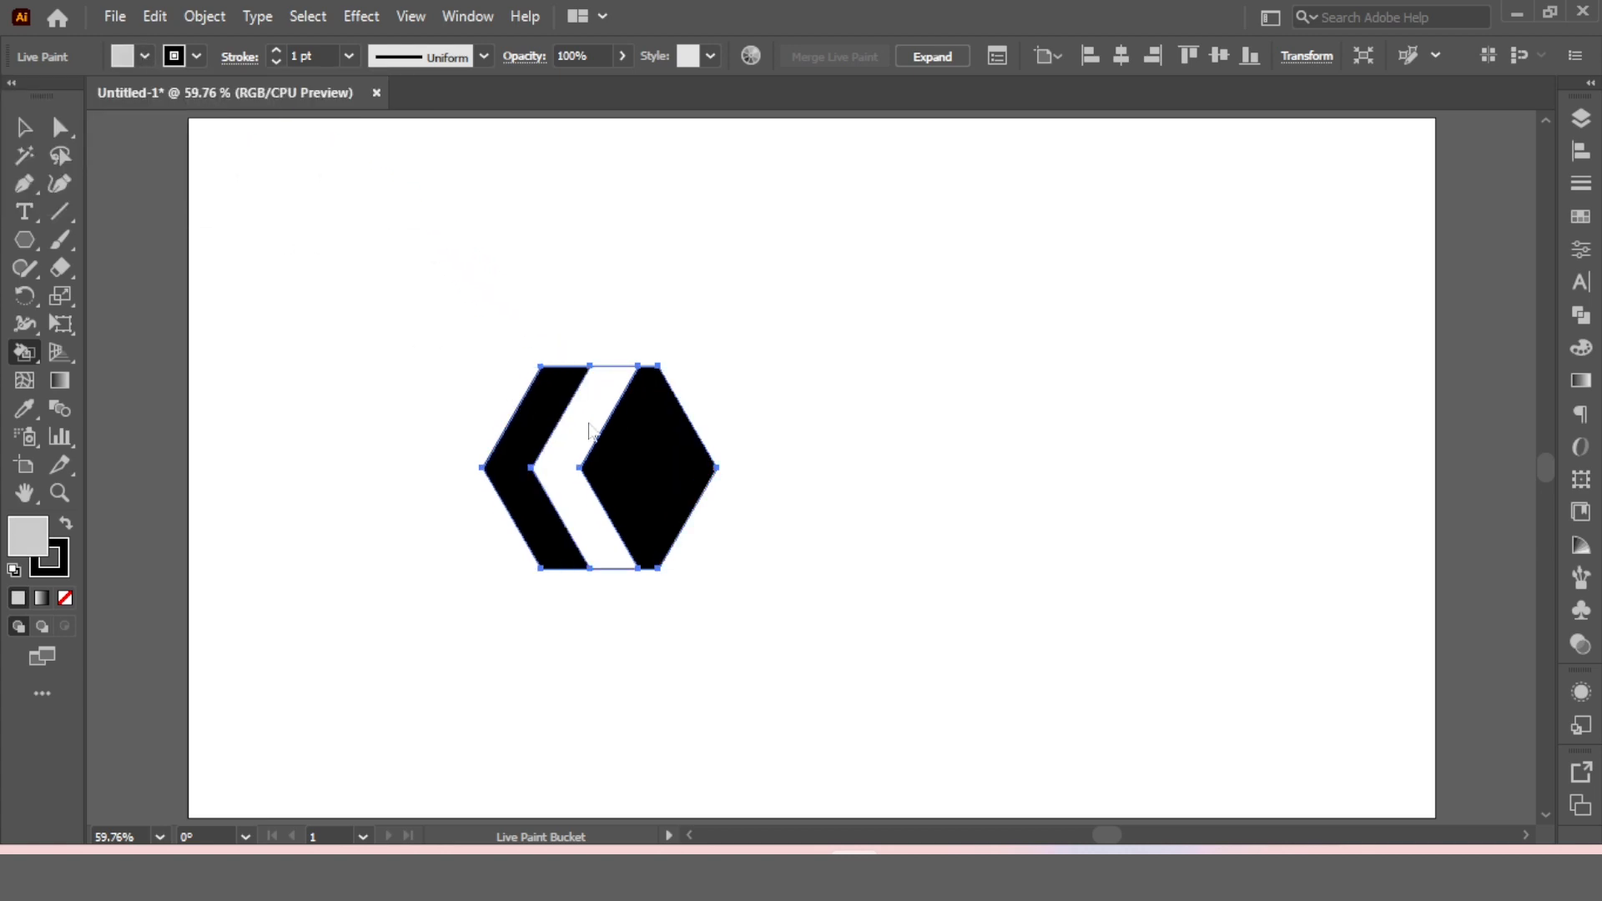
click(605, 408)
click(23, 127)
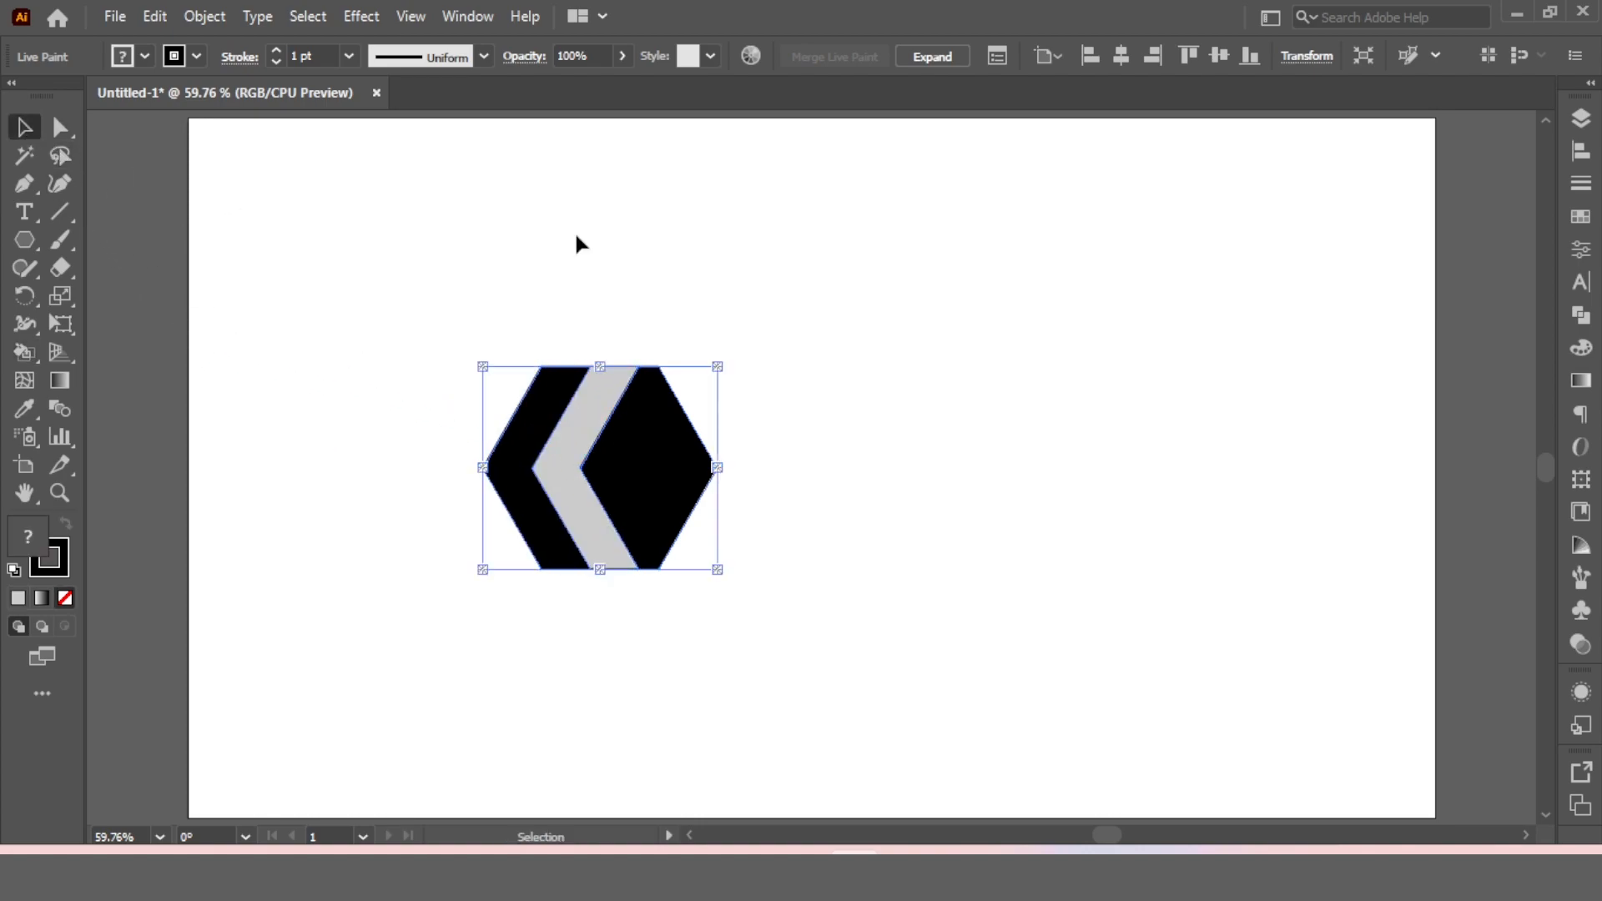
Expand the Live Paint hexagon with the Object, Fill and Stroke options on
click(464, 239)
click(647, 459)
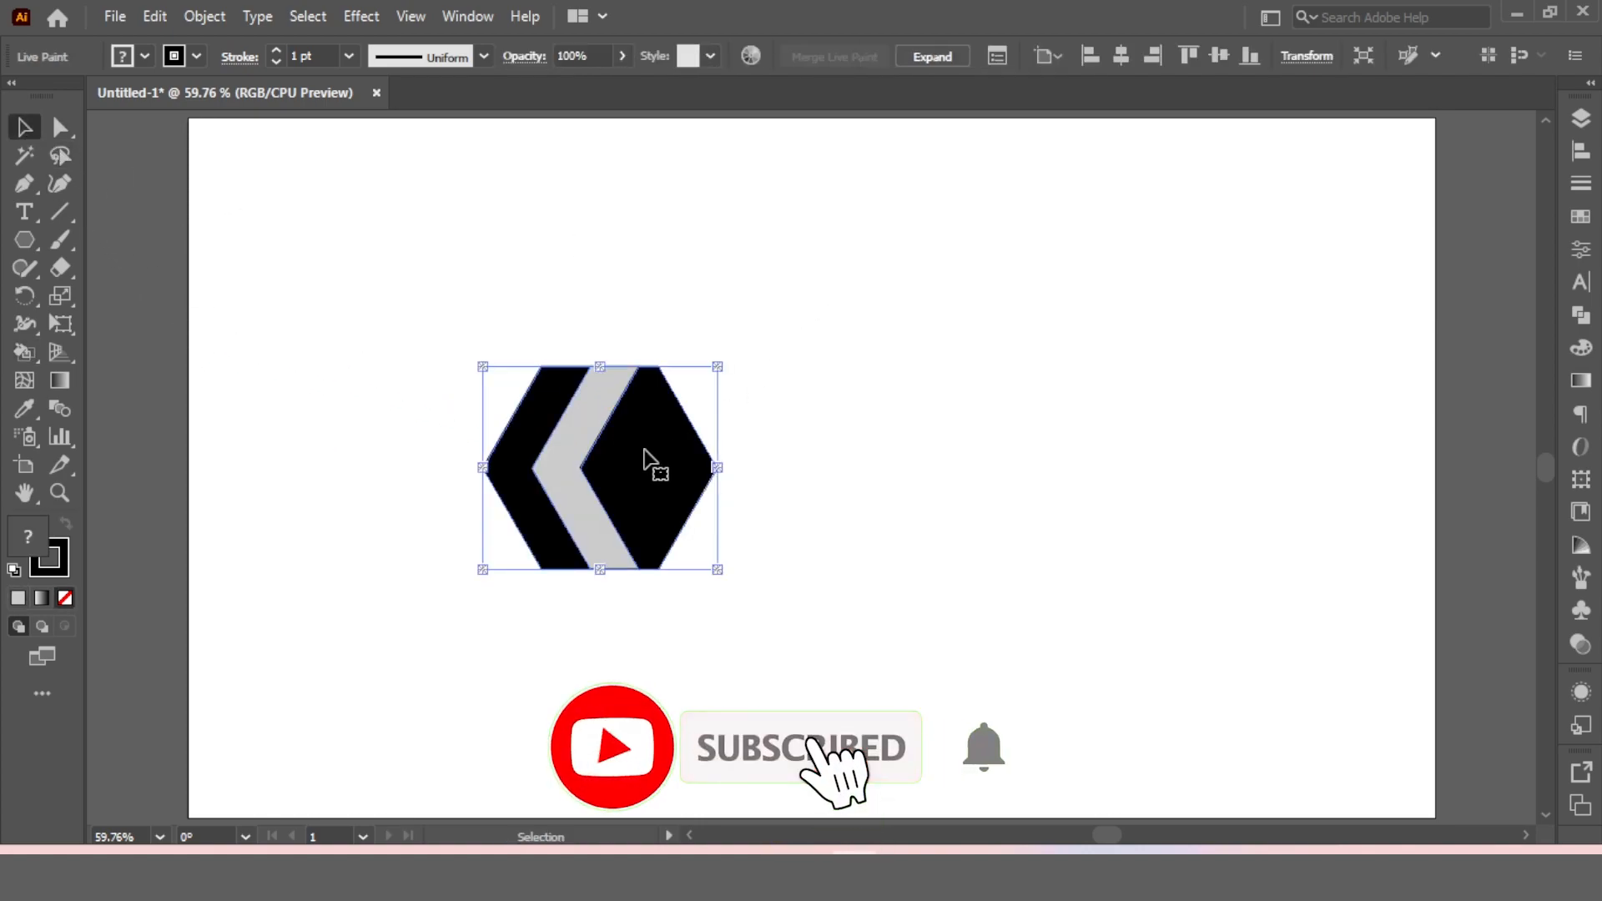
click(205, 17)
click(319, 212)
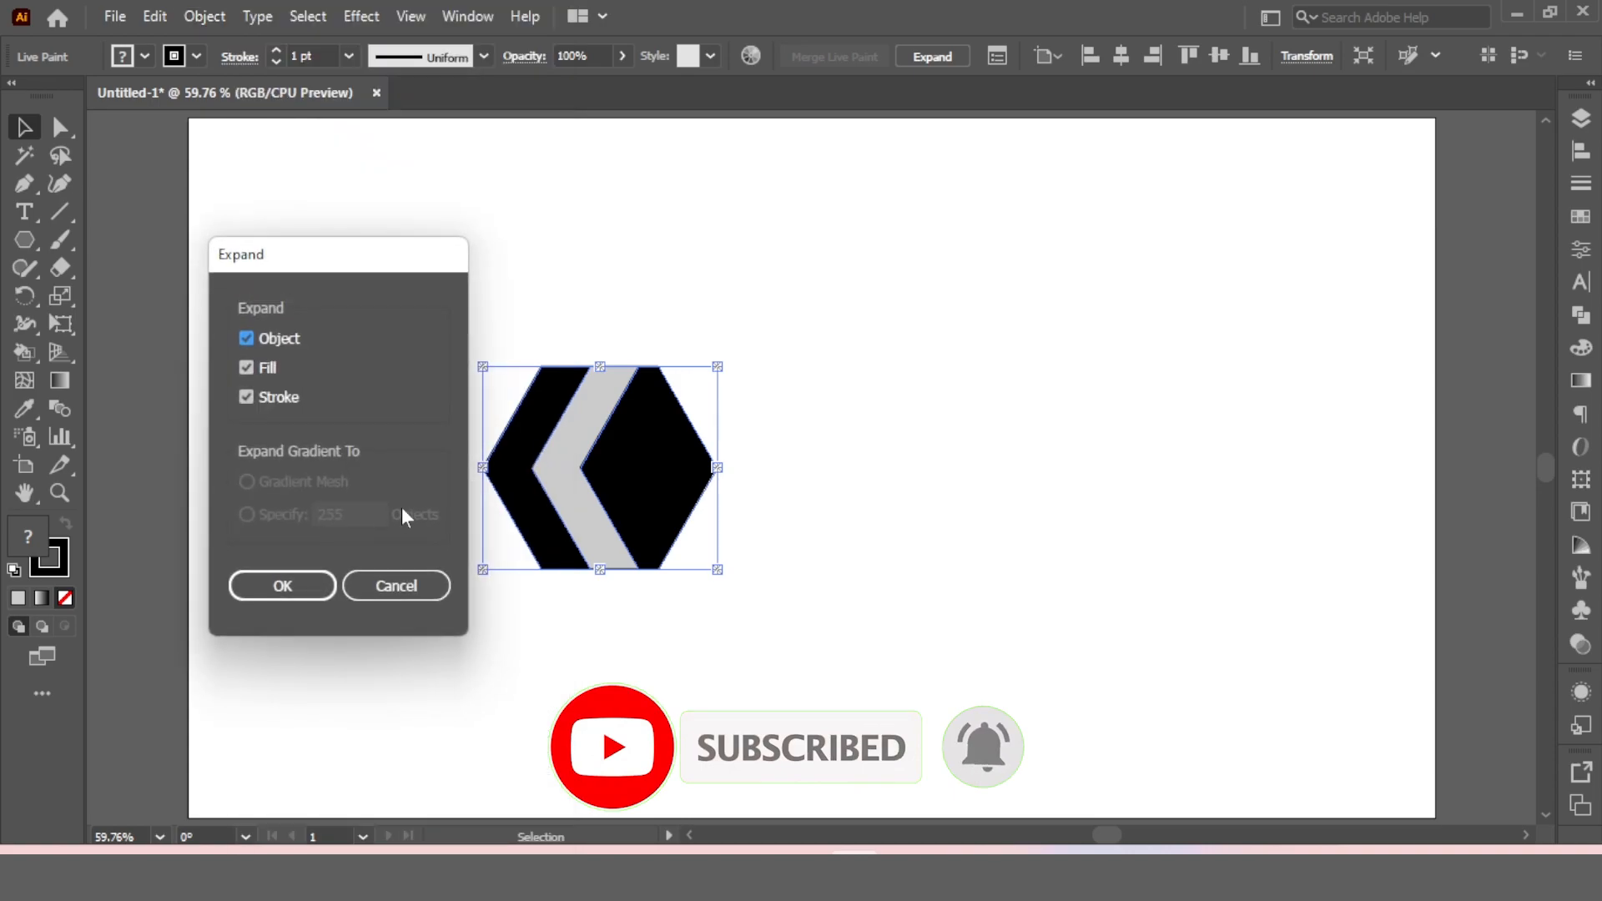
click(288, 588)
click(872, 434)
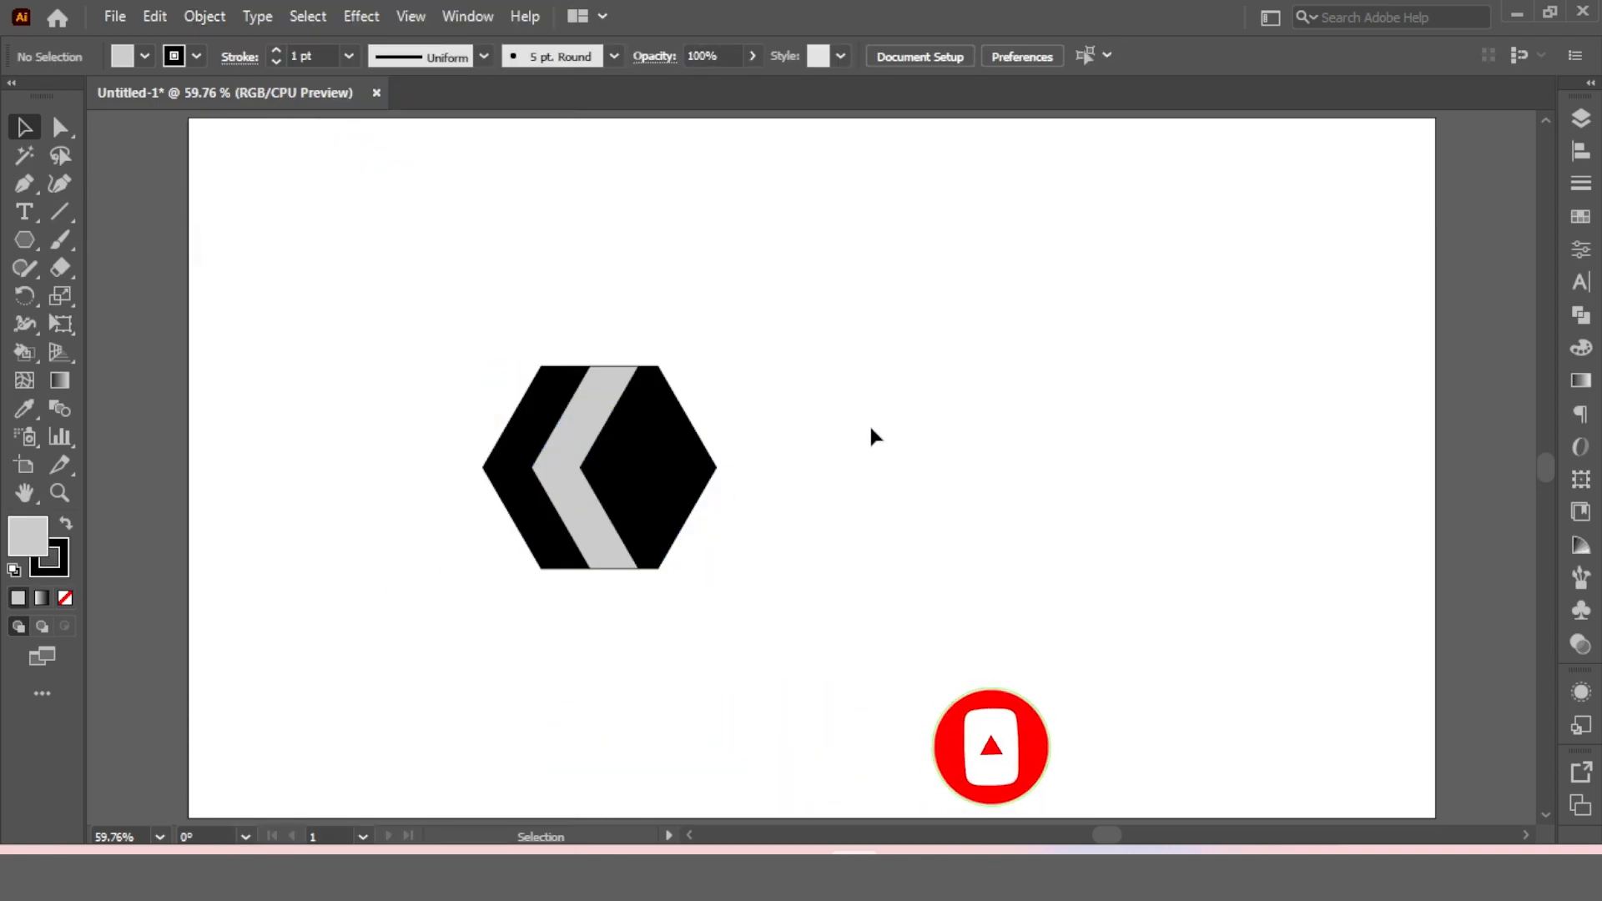
Create a radial repeat from the expanded hexagon group and move it towards the middle of the artboard
click(662, 439)
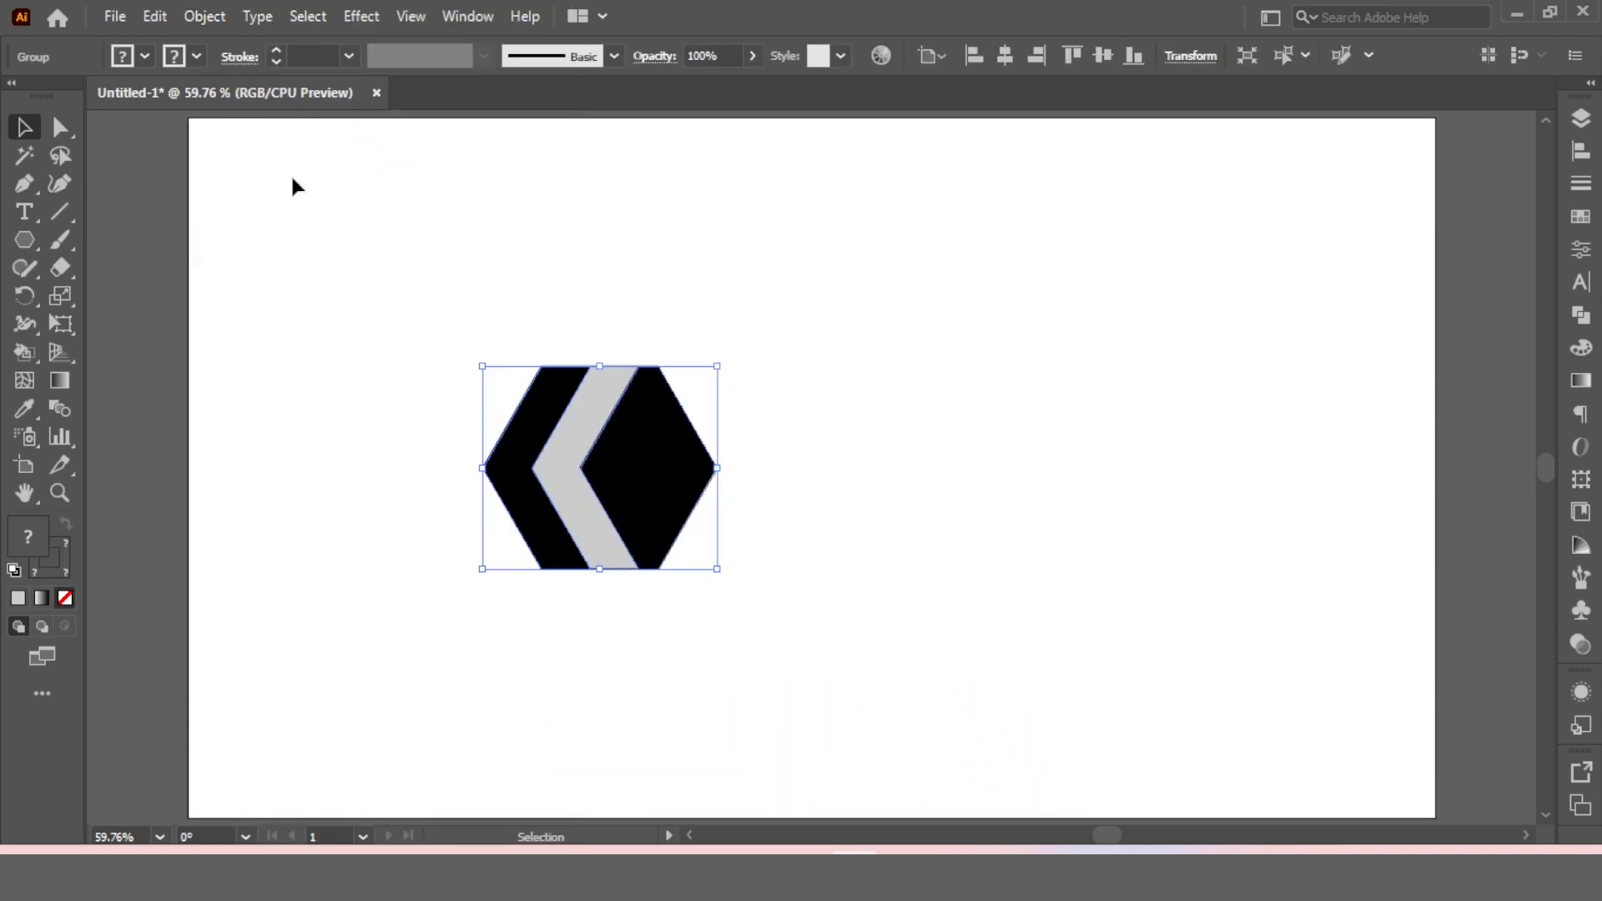
click(205, 17)
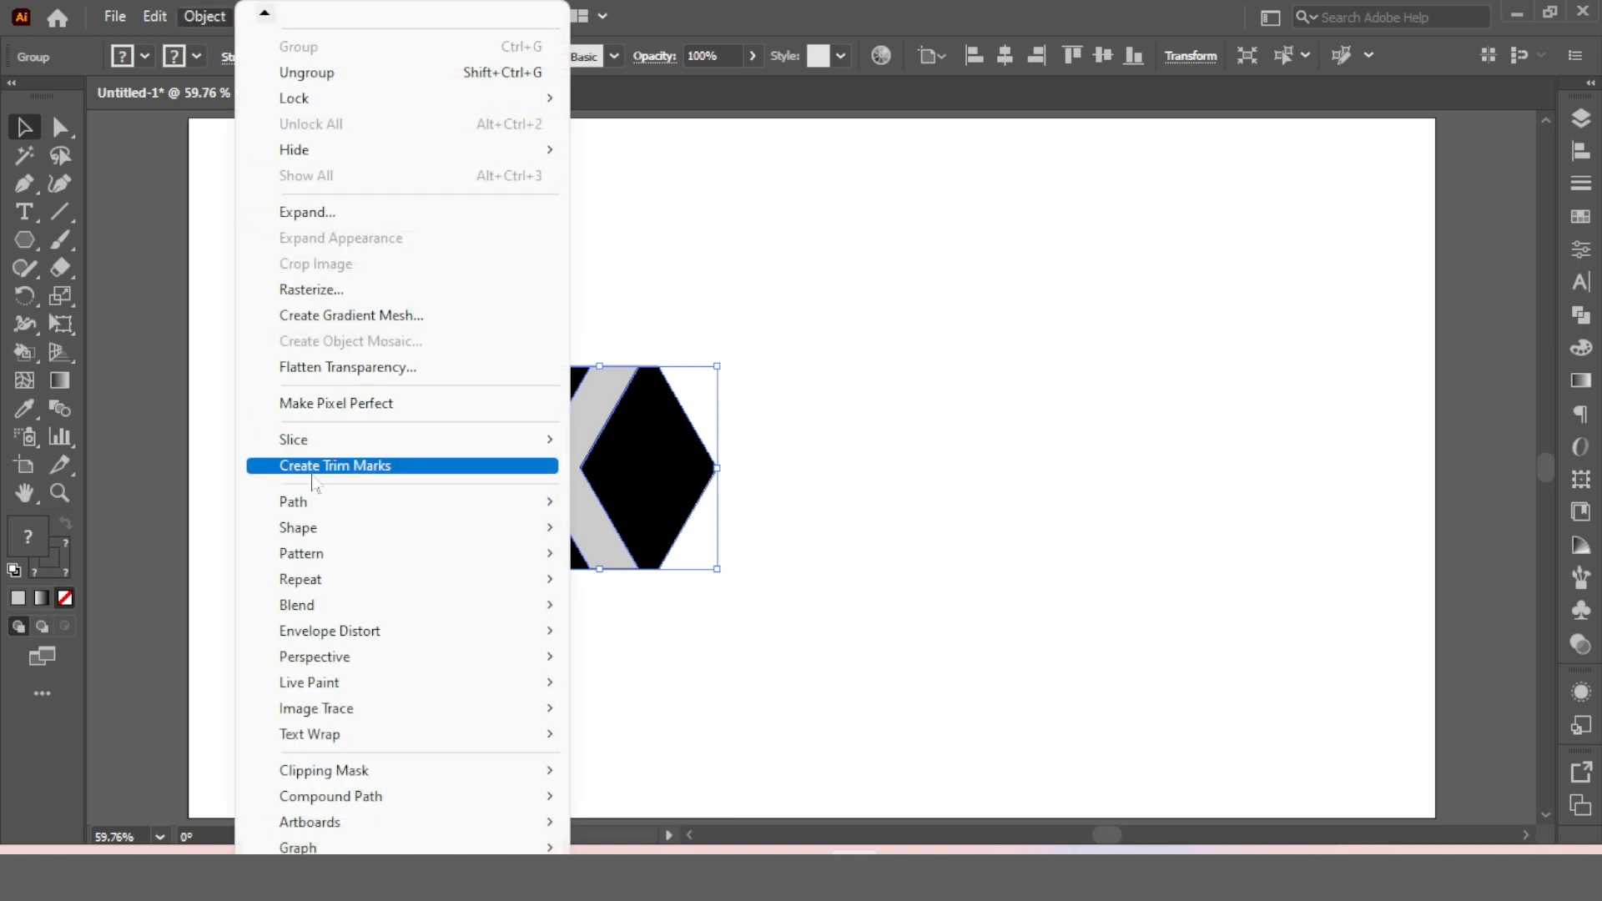
mouse_move(318, 612)
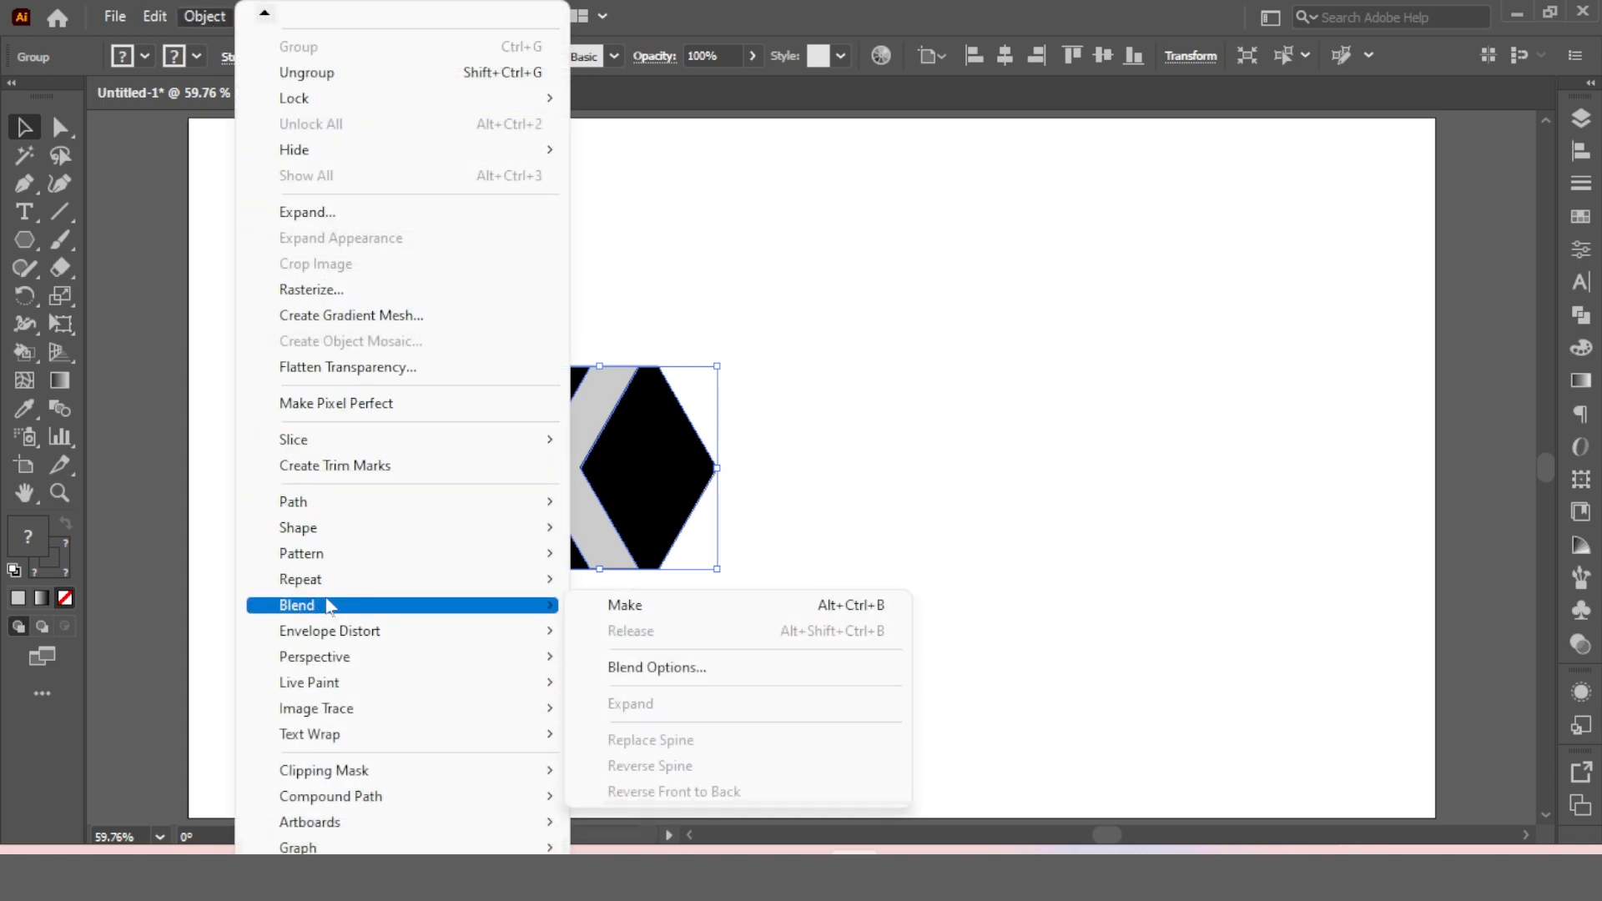
mouse_move(420, 584)
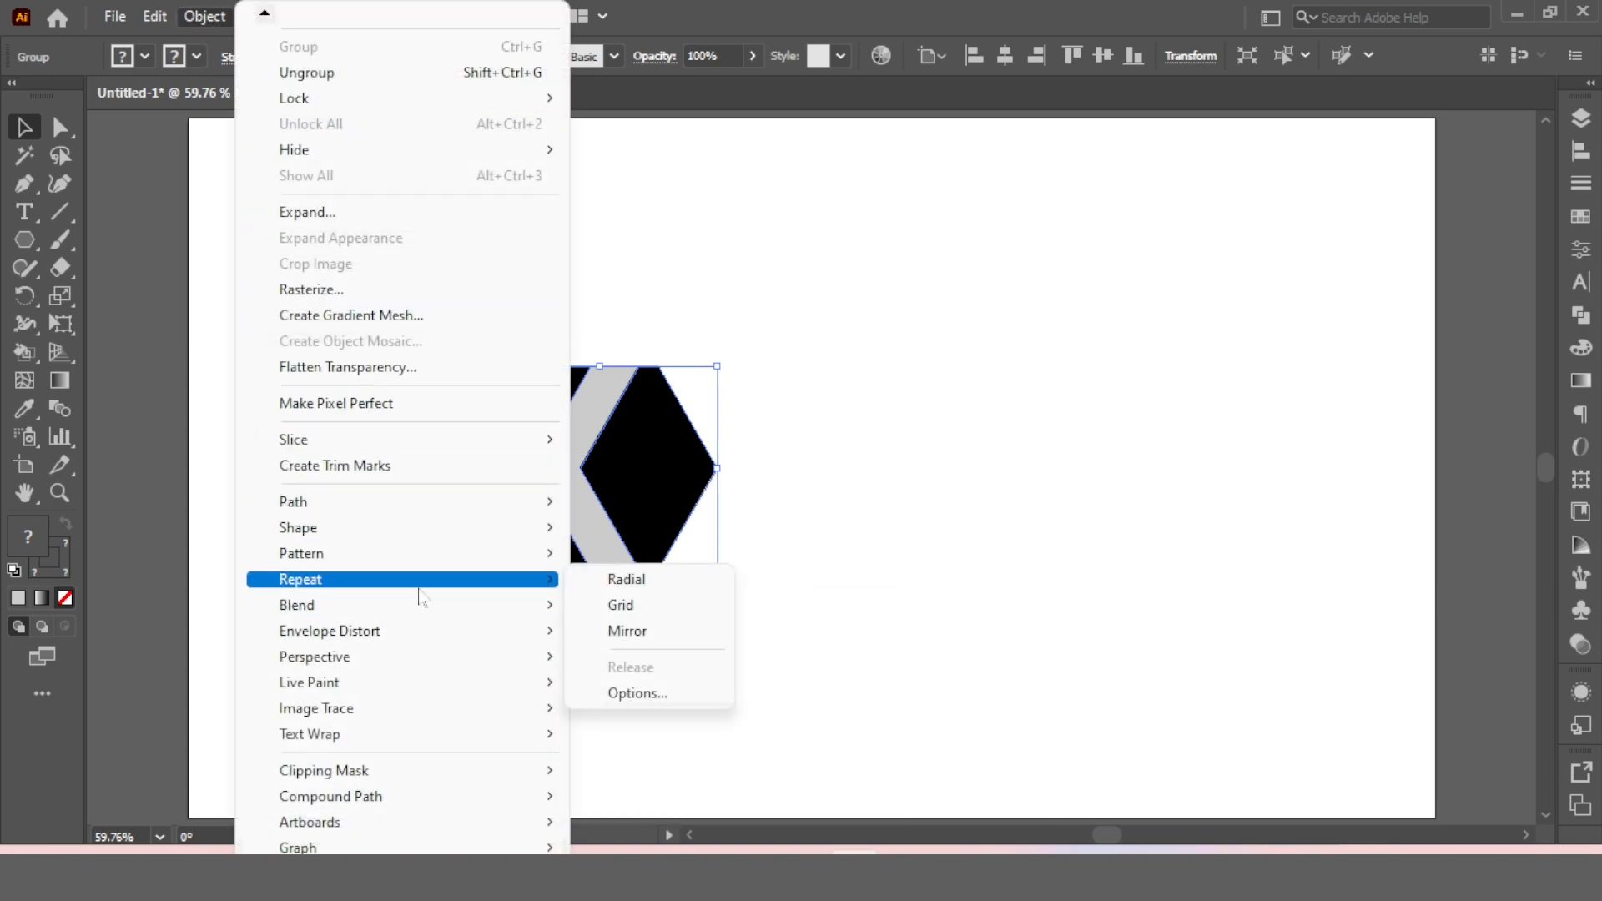
click(632, 584)
drag(797, 553, 957, 453)
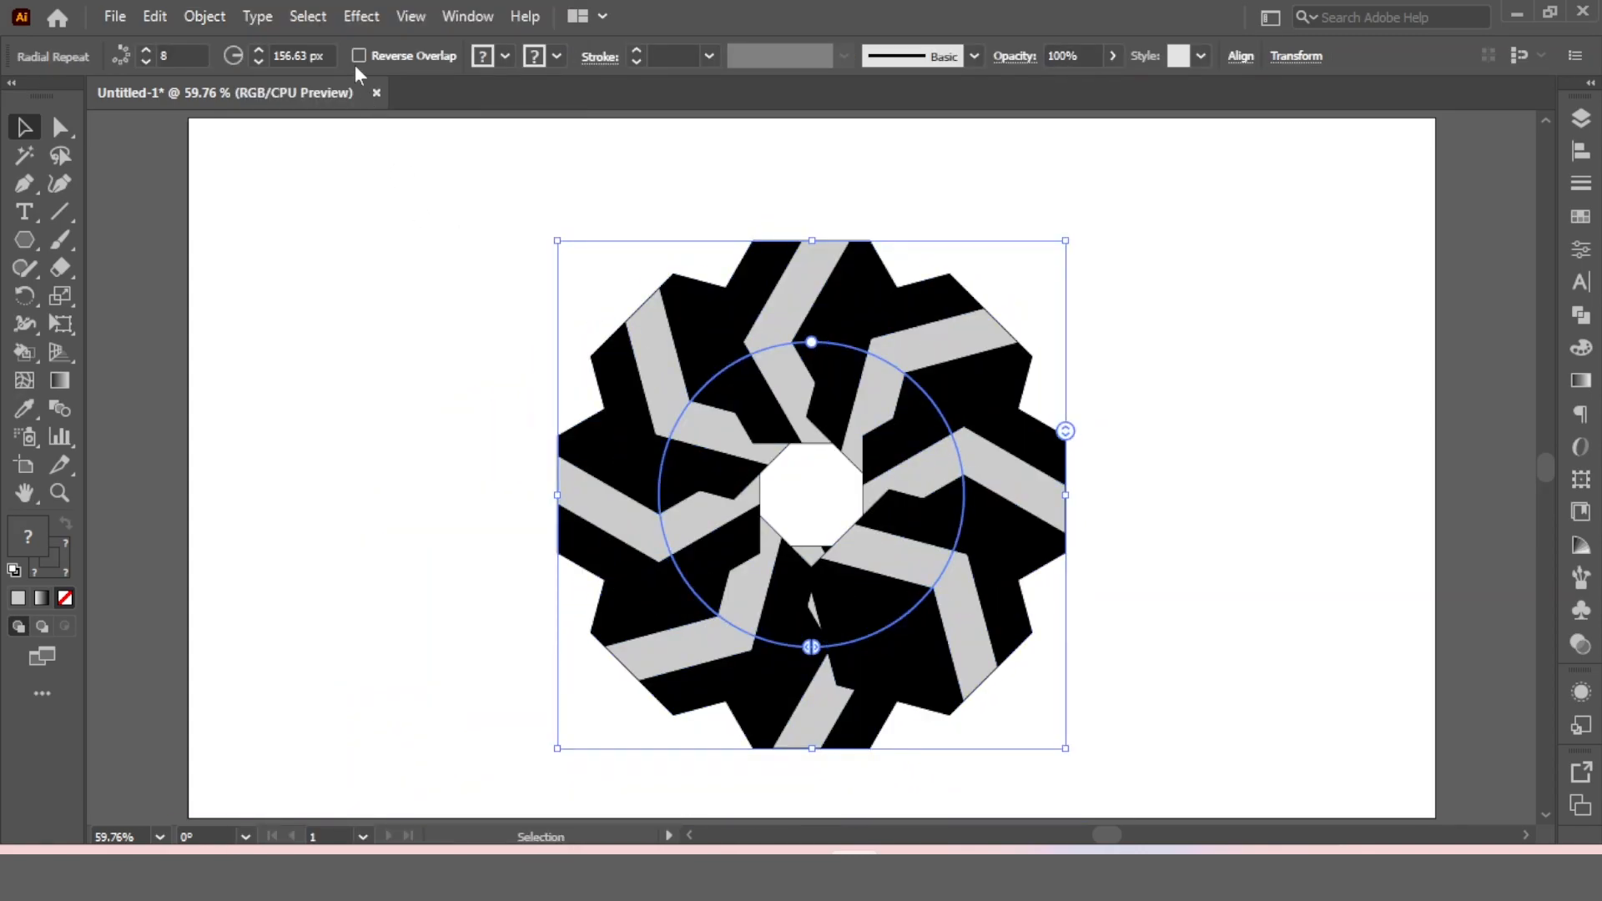
Set the radial repeat's number of instances to 6
double_click(171, 55)
text(6)
key(Return)
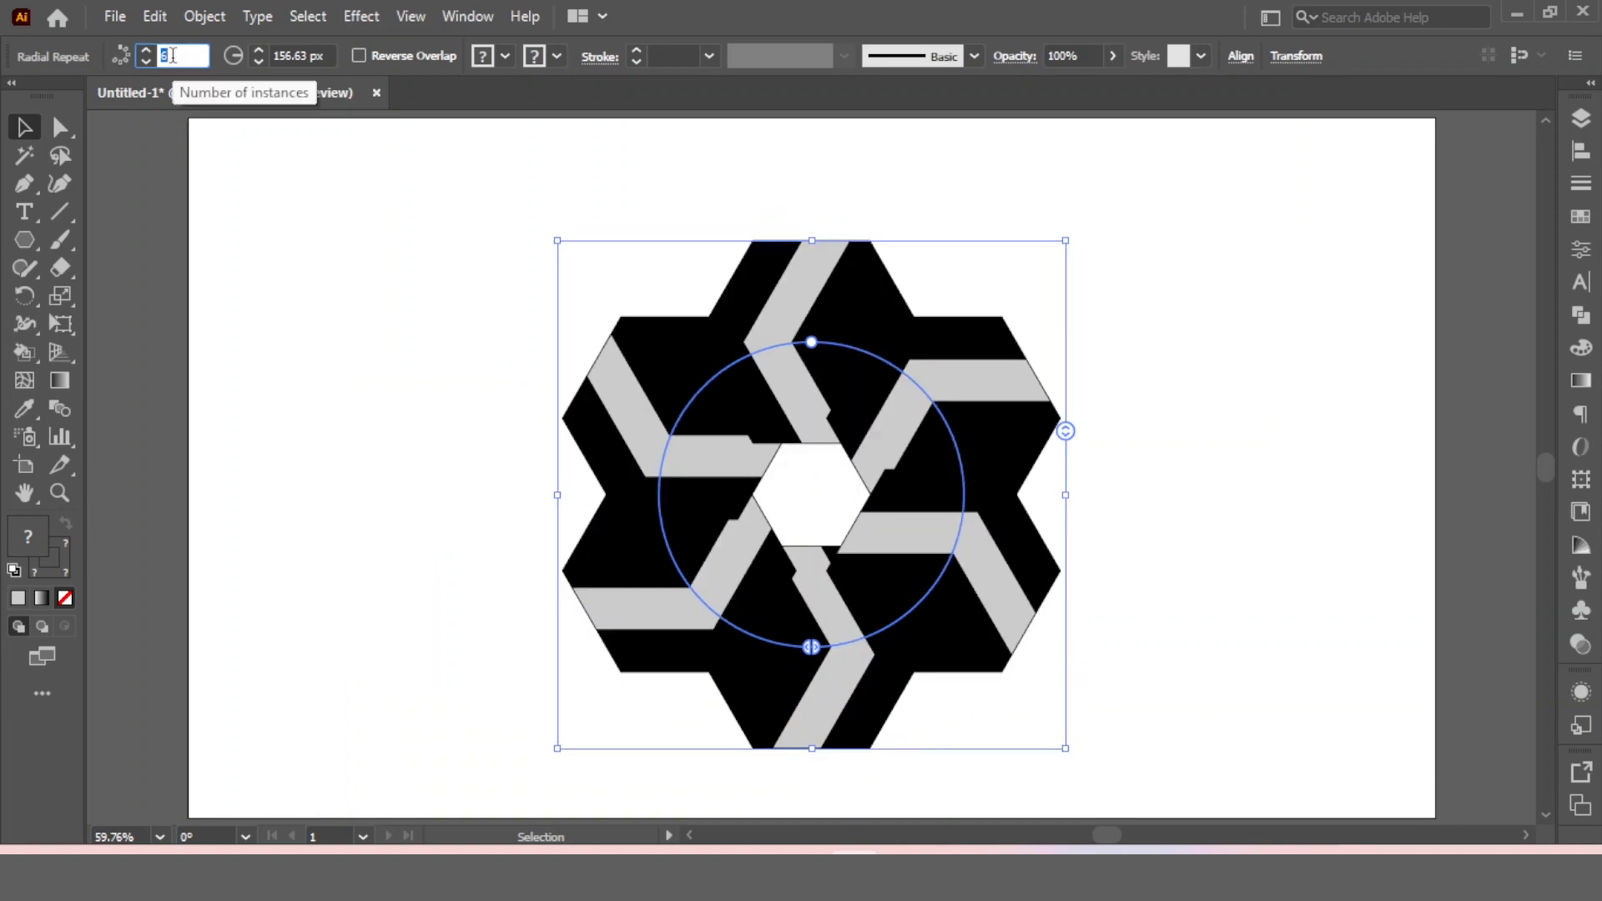
Set the radial repeat's radius to 200 px
click(302, 55)
key(shift+Up)
key(shift+Up)
key(shift+Up)
key(shift+Up)
key(shift+Up)
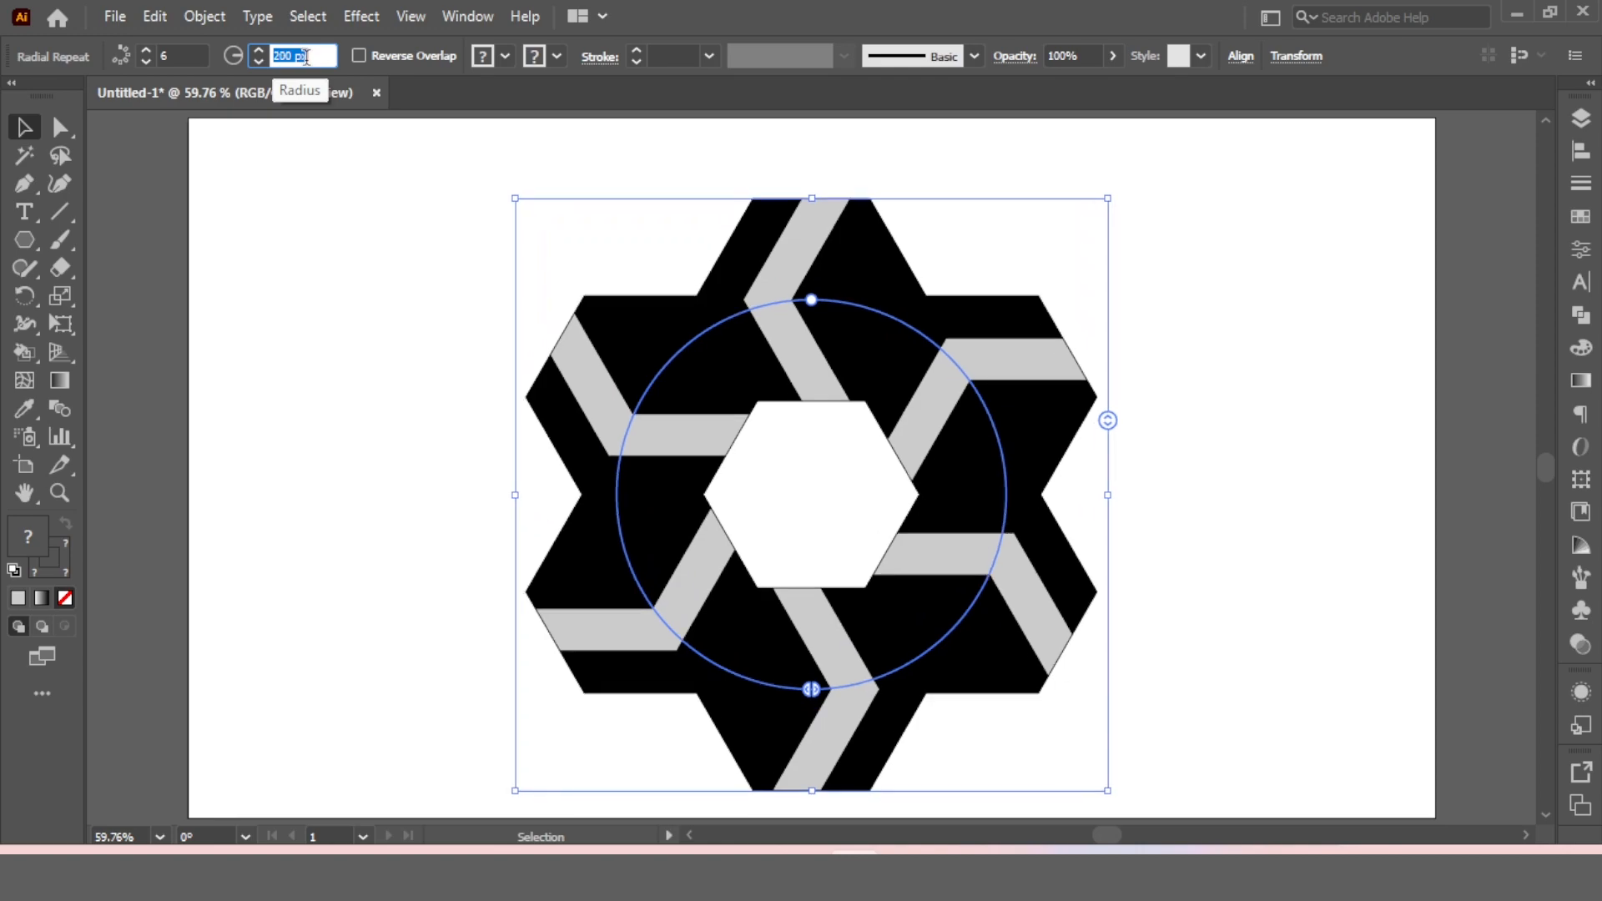
Try radii of 220 px and 210 px for the radial repeat, and return it to 200 px
key(shift+Up)
key(shift+Up)
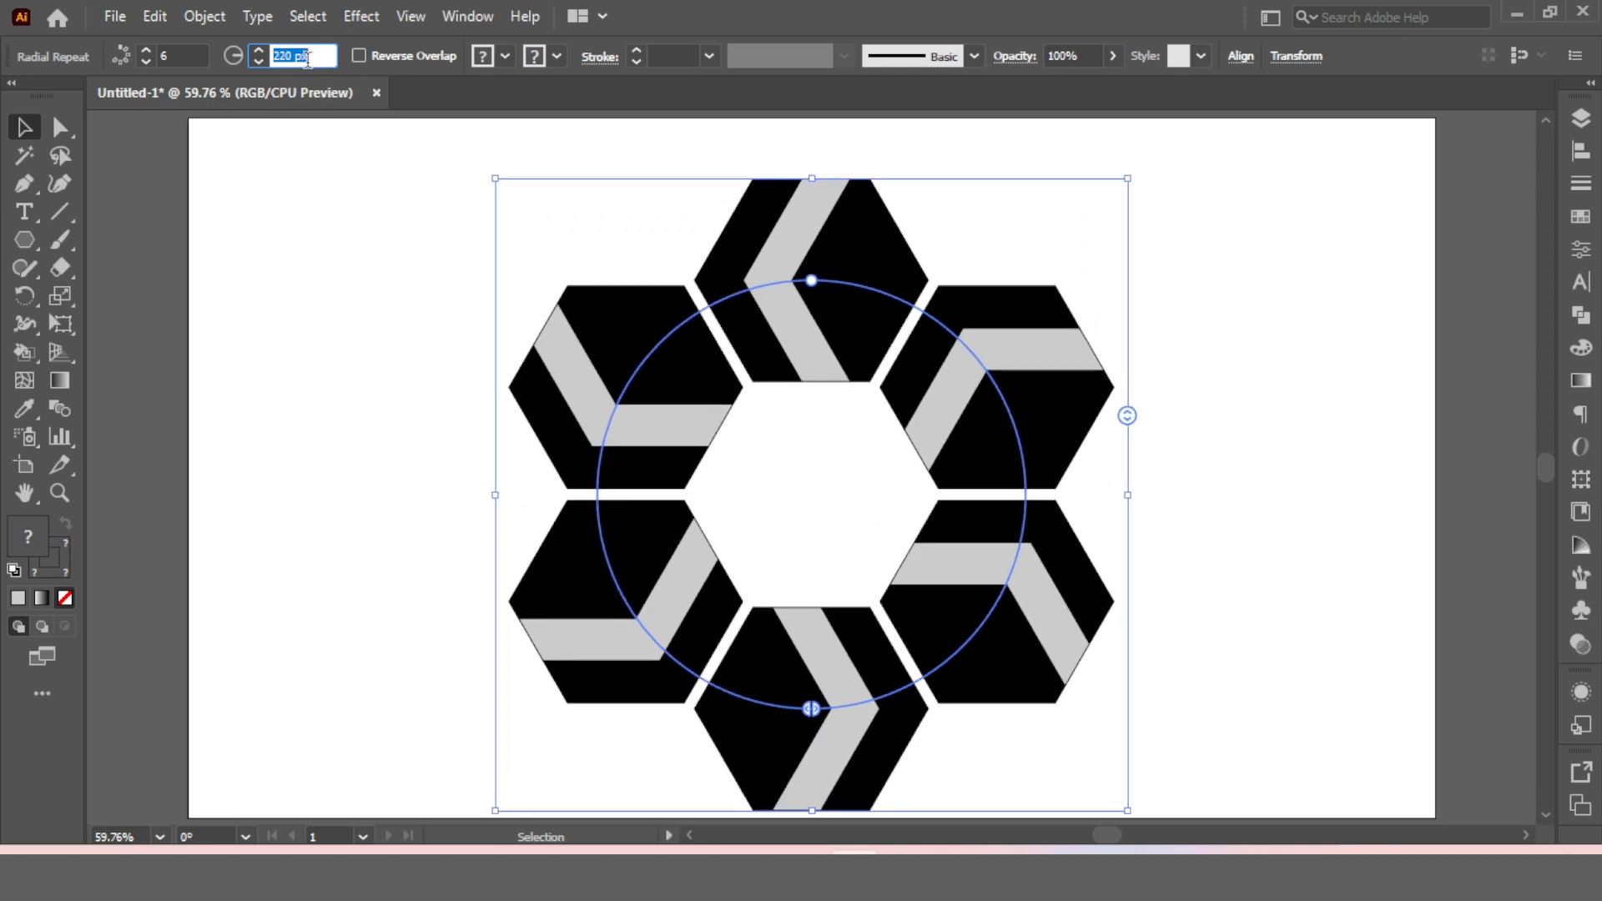
key(Down)
key(Down)
key(Down)
key(Down)
key(Down)
key(Down)
key(Down)
key(Down)
key(Down)
key(Down)
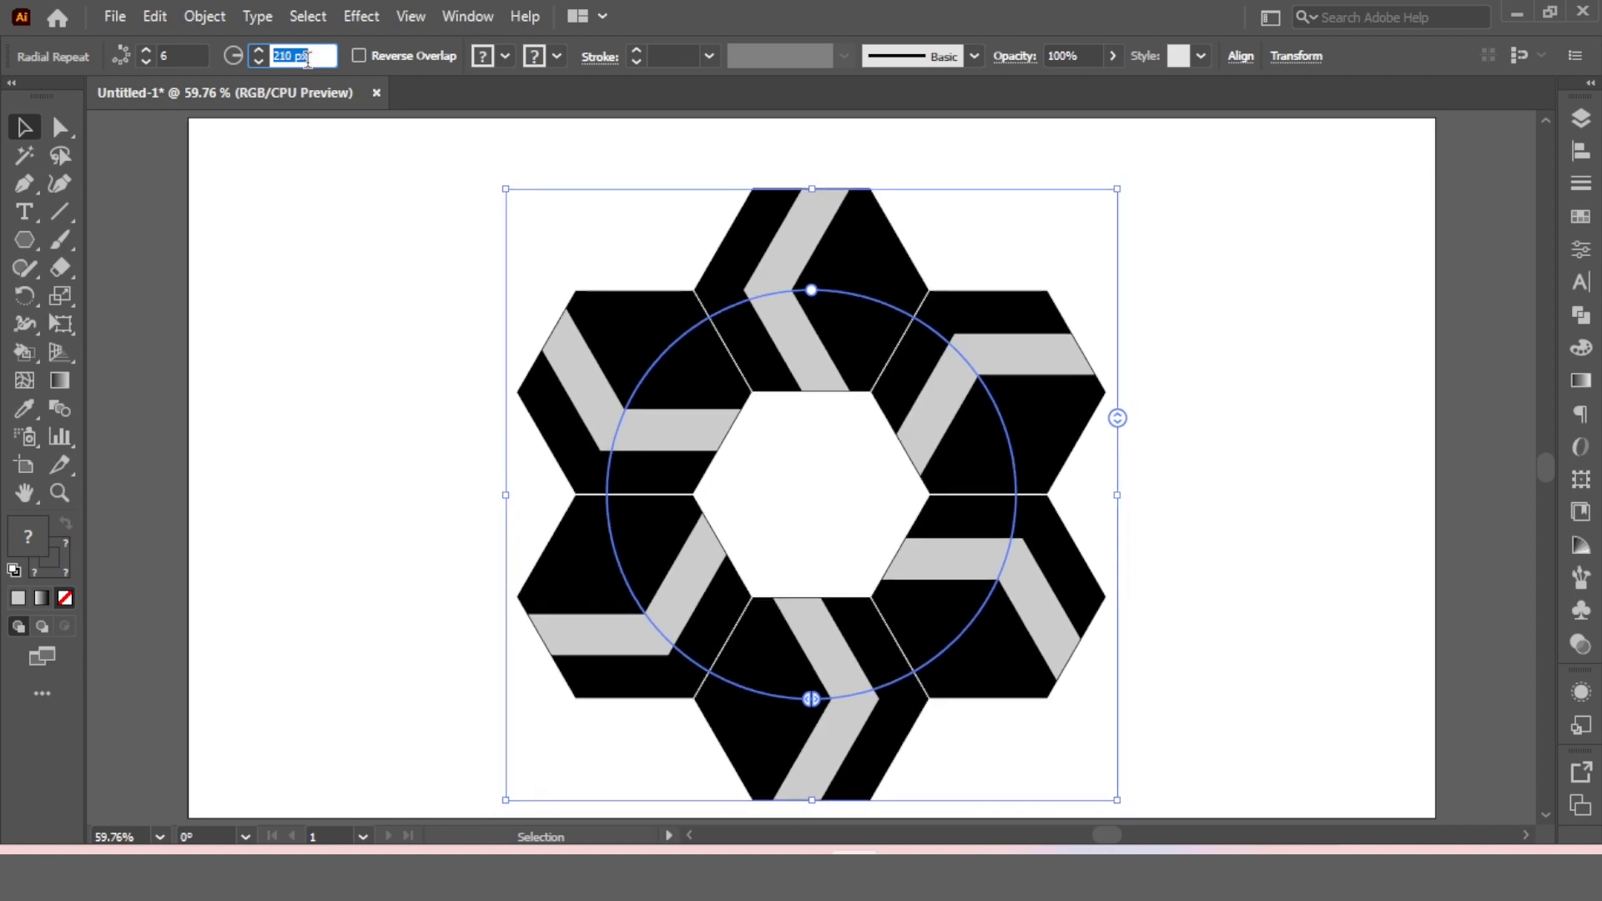
key(shift+Down)
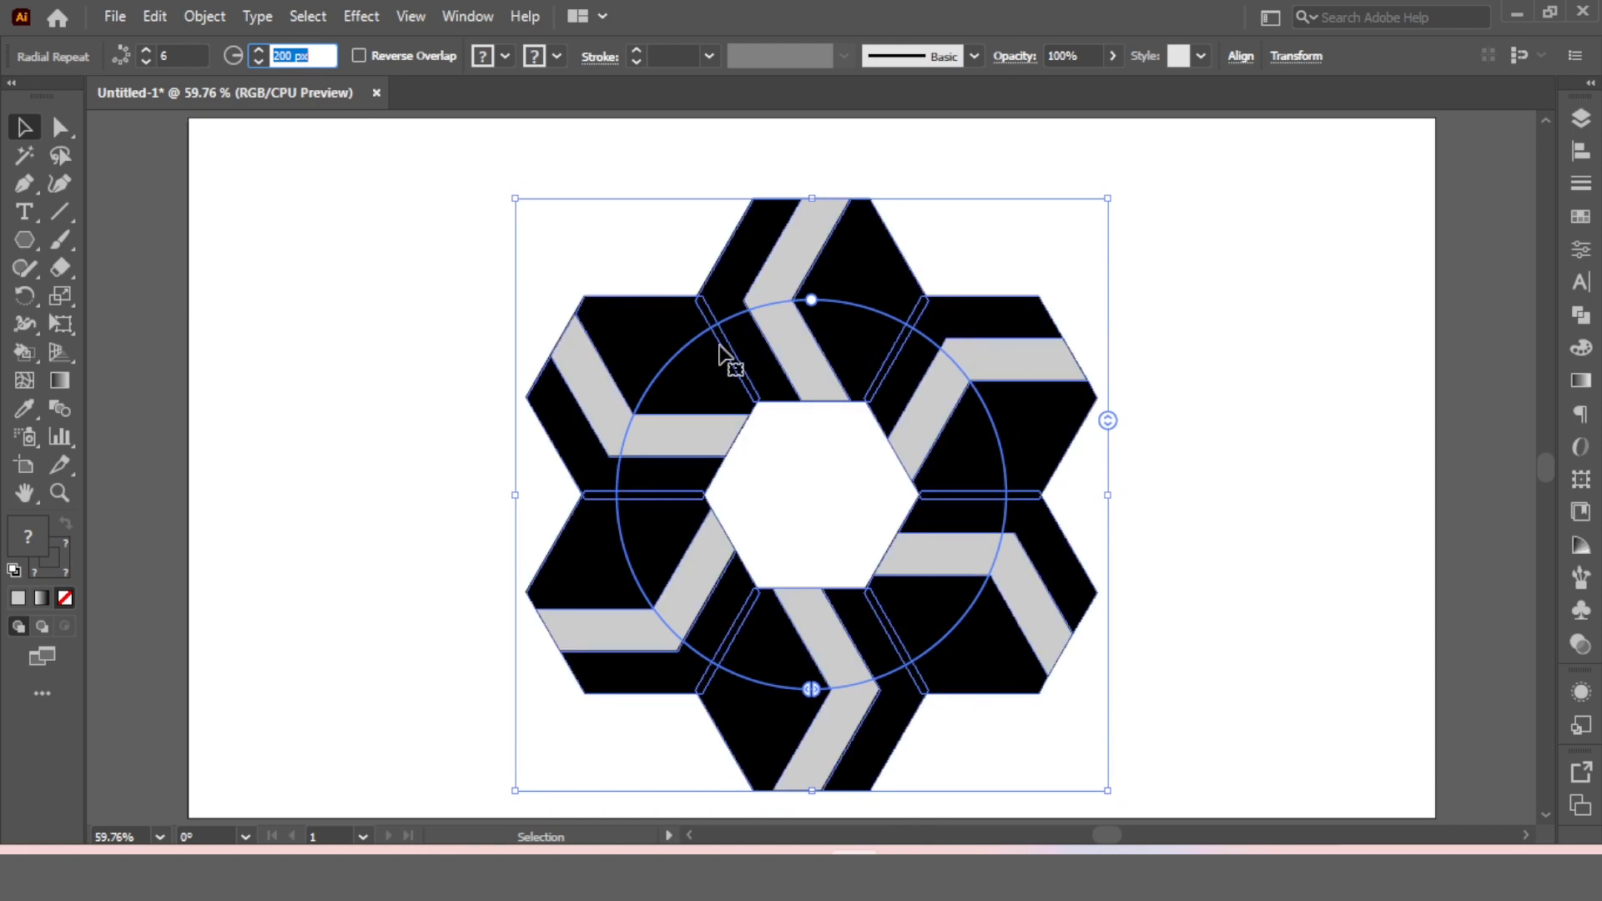
Expand the radial repeat into an editable group of shapes
click(204, 16)
click(309, 212)
click(319, 584)
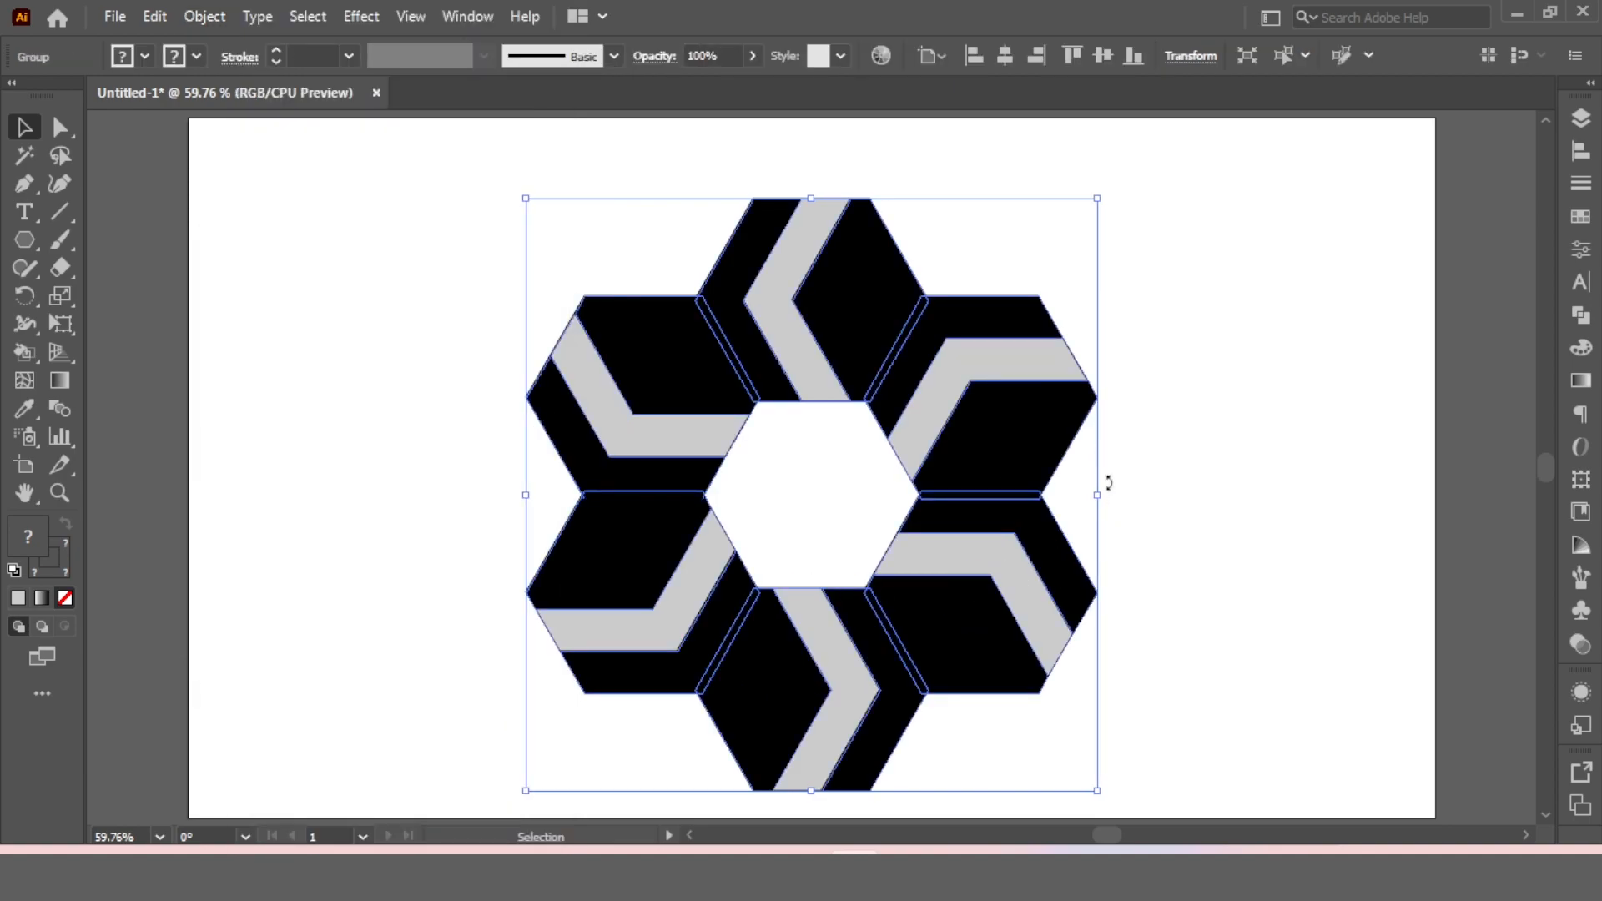
Rotate the expanded hexagon group by 90°
click(1170, 404)
click(922, 349)
right_click(920, 340)
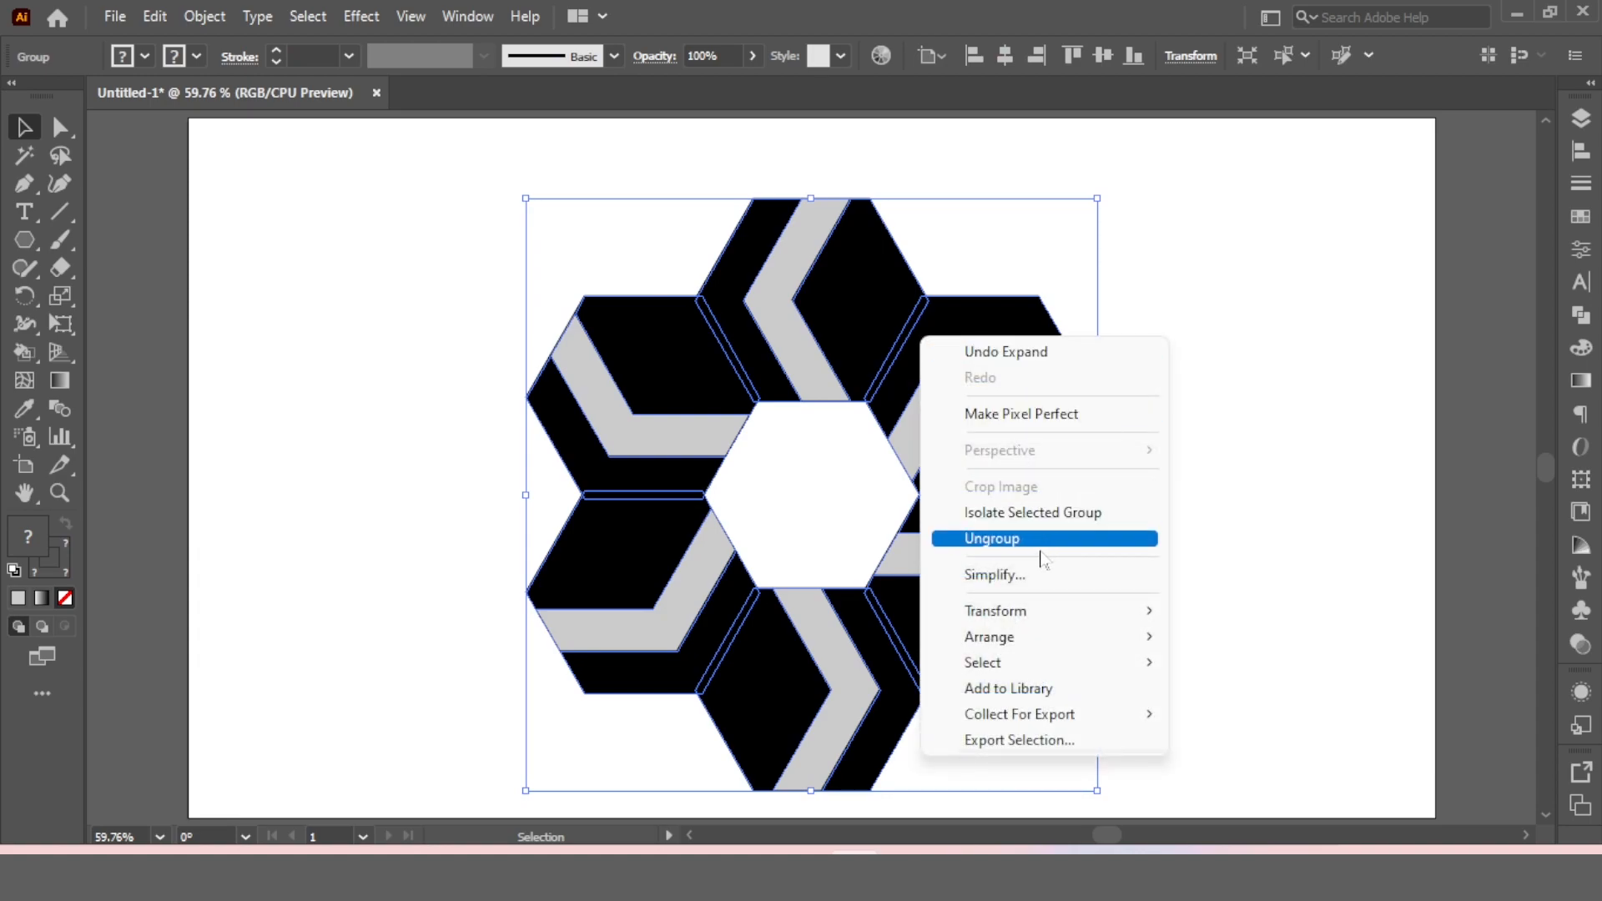
mouse_move(1023, 612)
click(1233, 672)
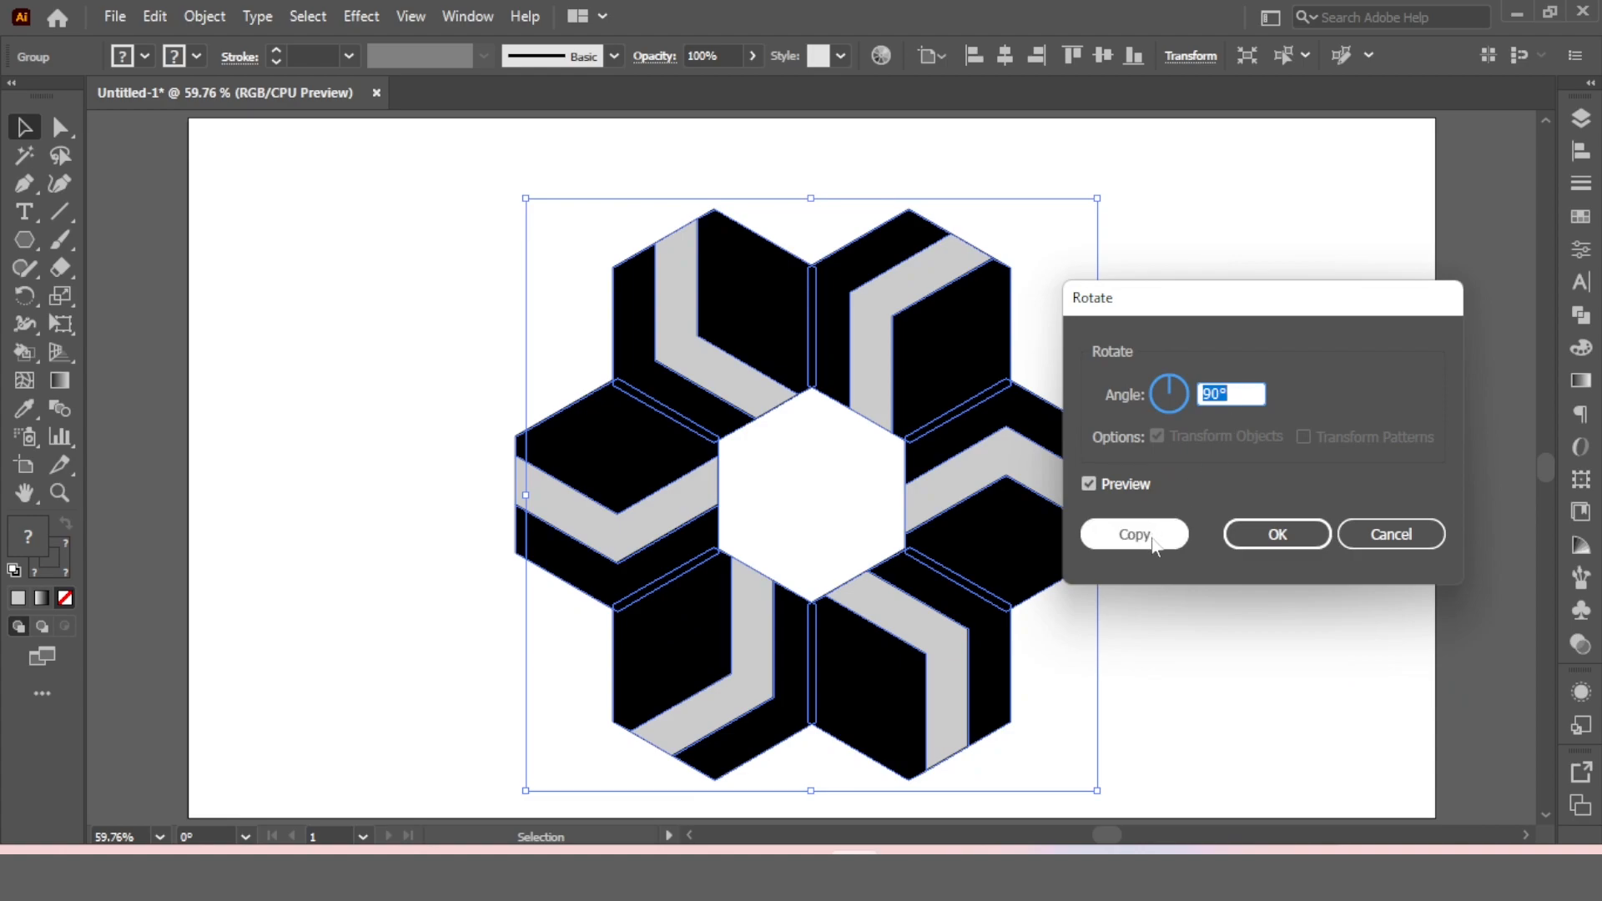
click(1276, 538)
Centre the rotated hexagon group vertically on the artboard
drag(1242, 337, 912, 636)
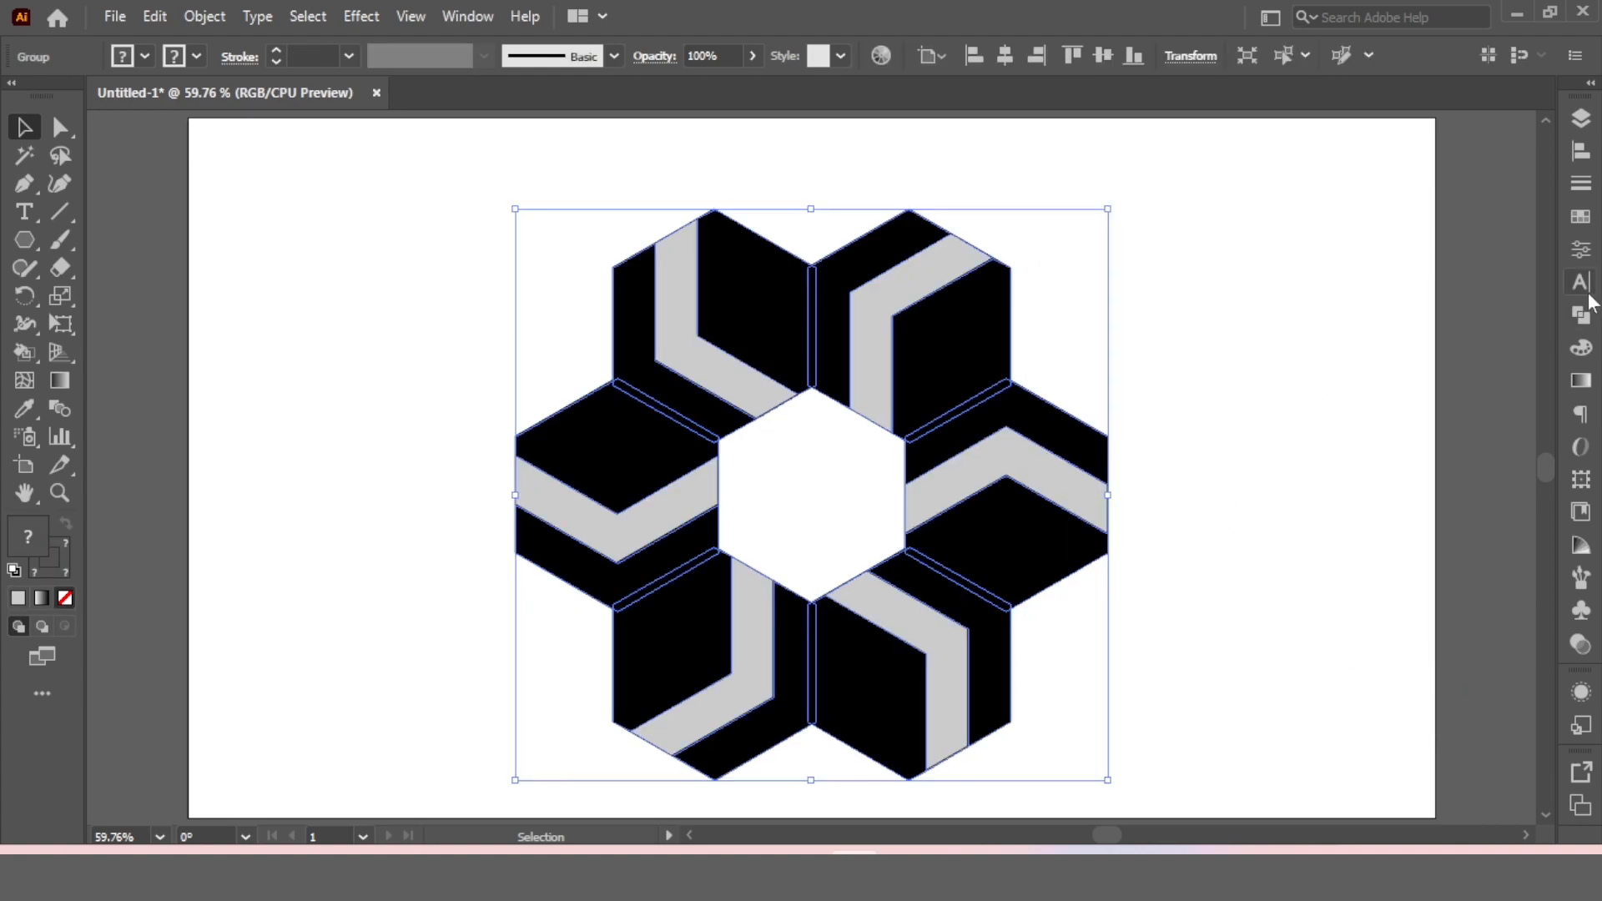
click(1581, 151)
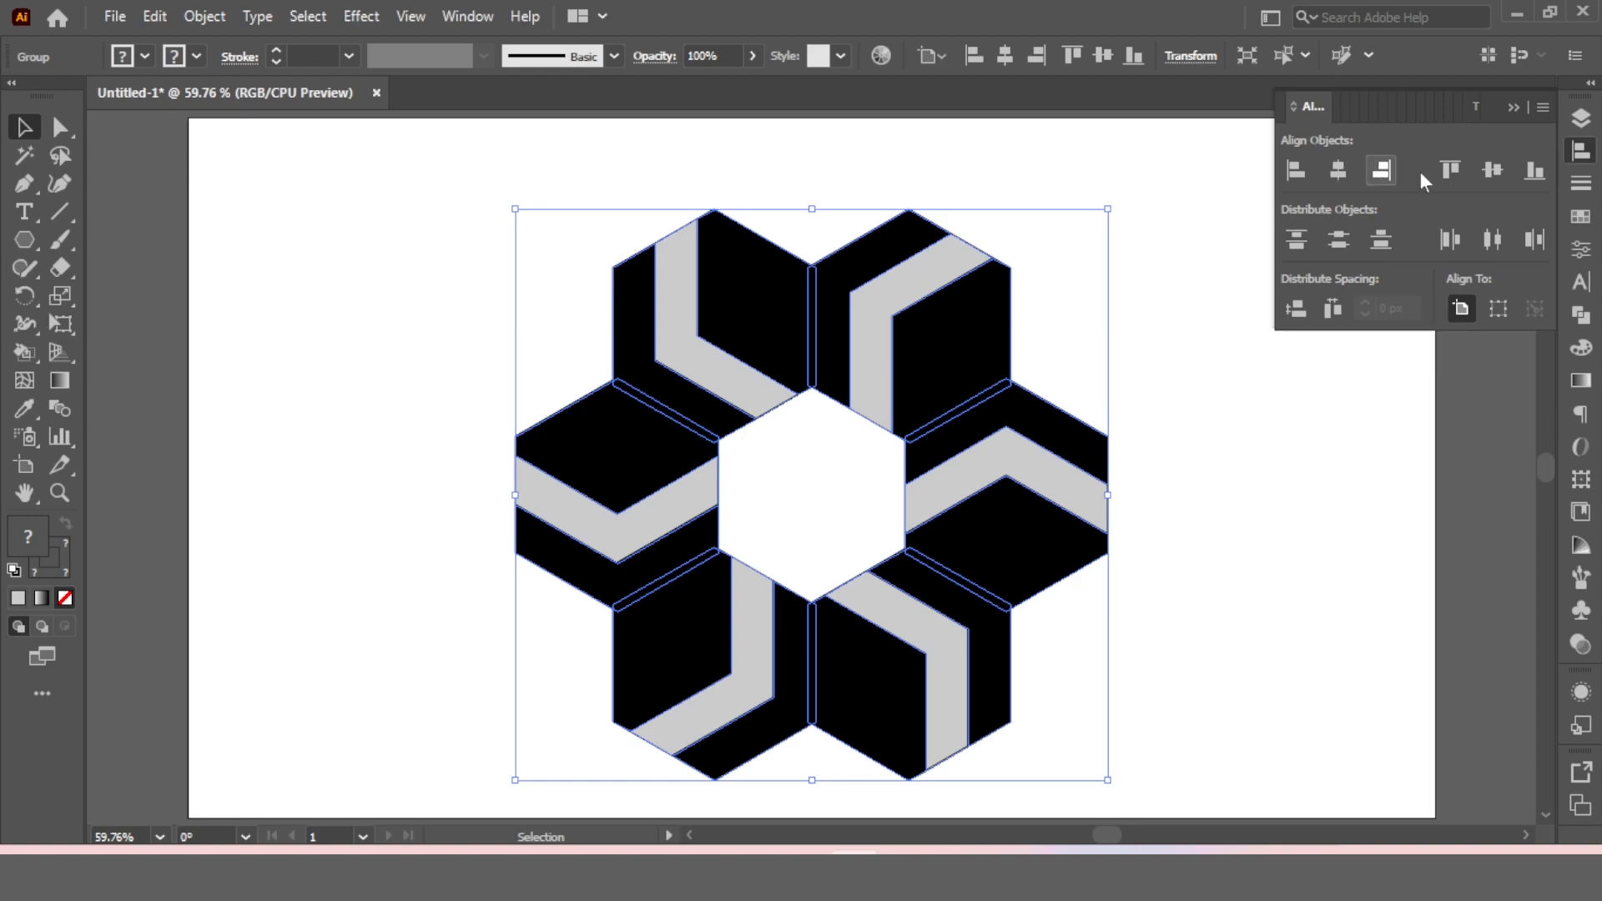
click(1494, 170)
Select the six grey chevron stripes individually and fill them with the lime green swatch
key(a)
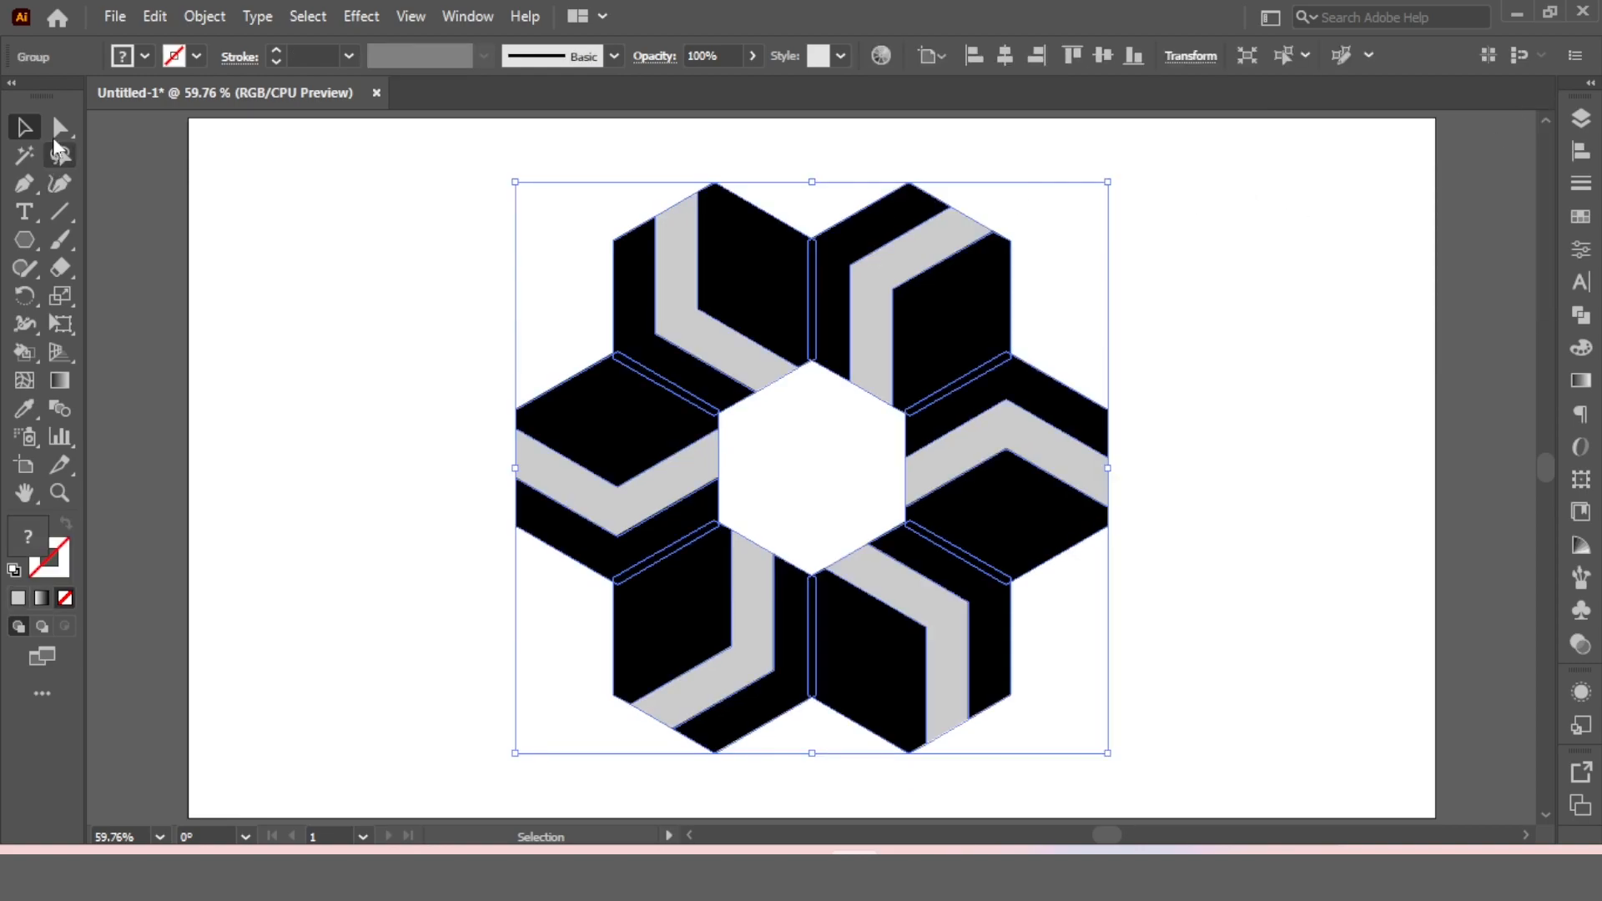
click(531, 227)
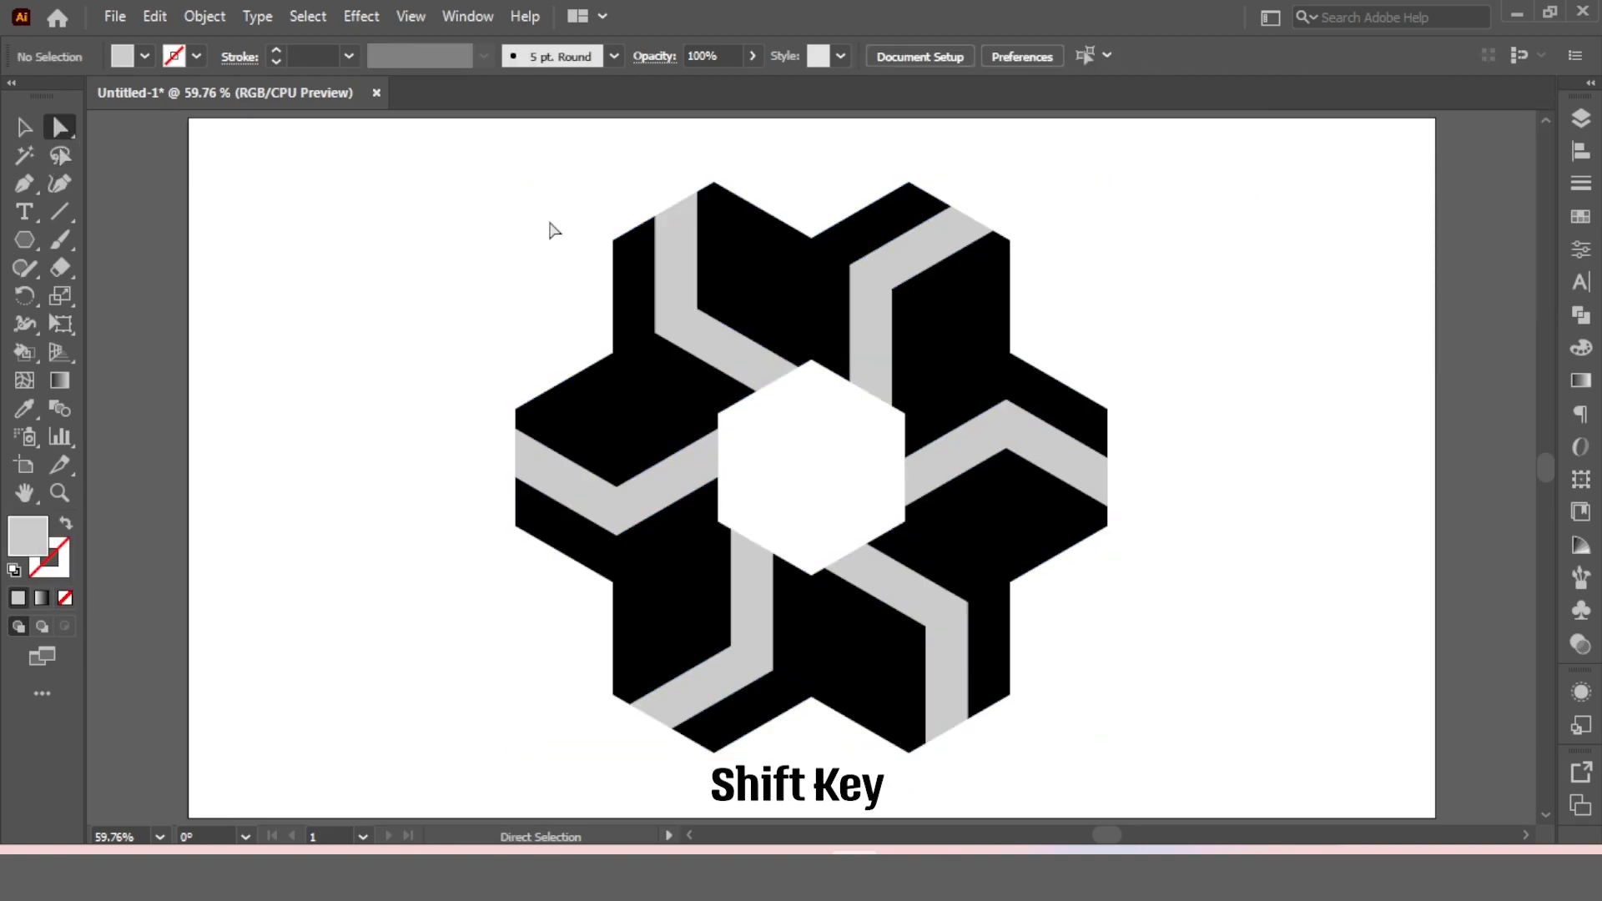
click(686, 250)
shift+click(628, 524)
shift+click(653, 500)
shift+click(745, 582)
shift+click(890, 586)
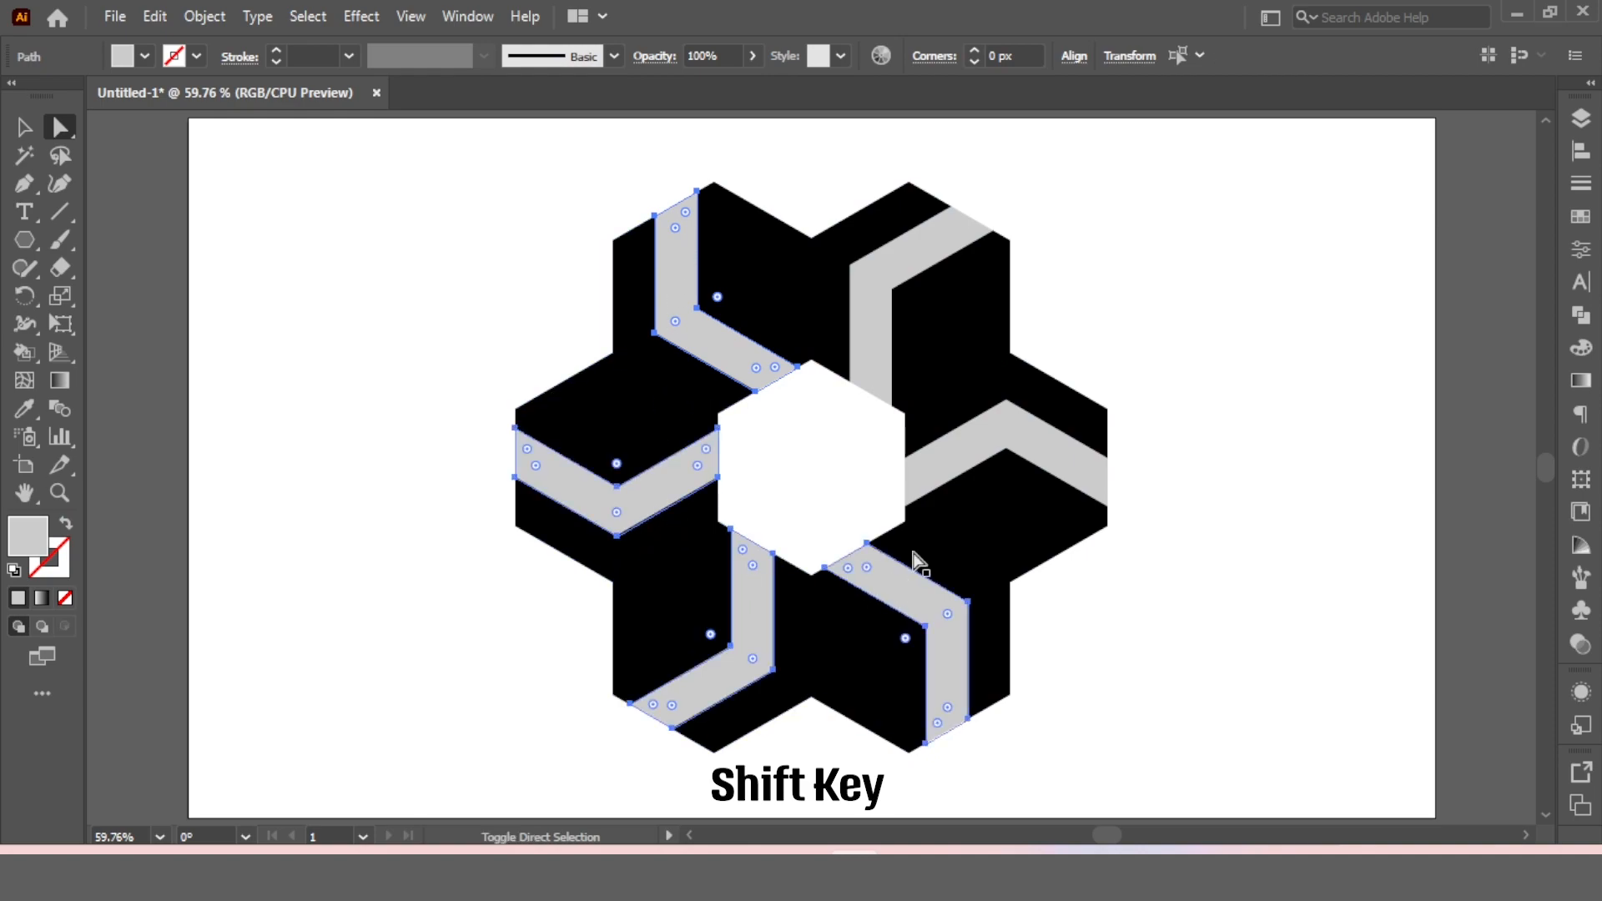
shift+click(922, 259)
click(142, 57)
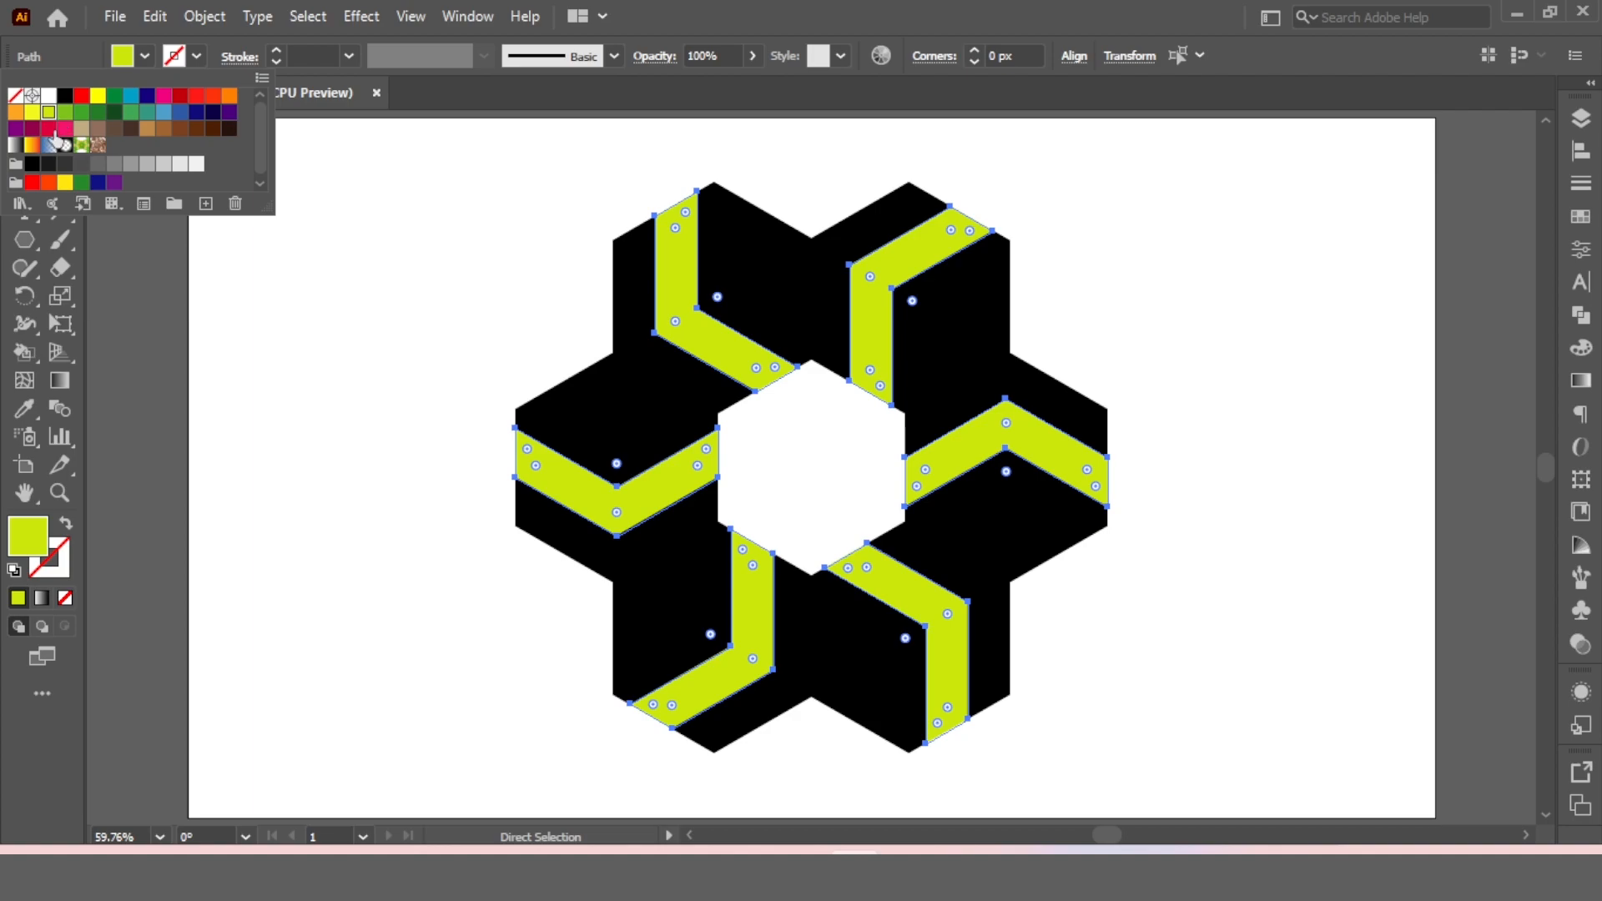
click(23, 127)
click(364, 254)
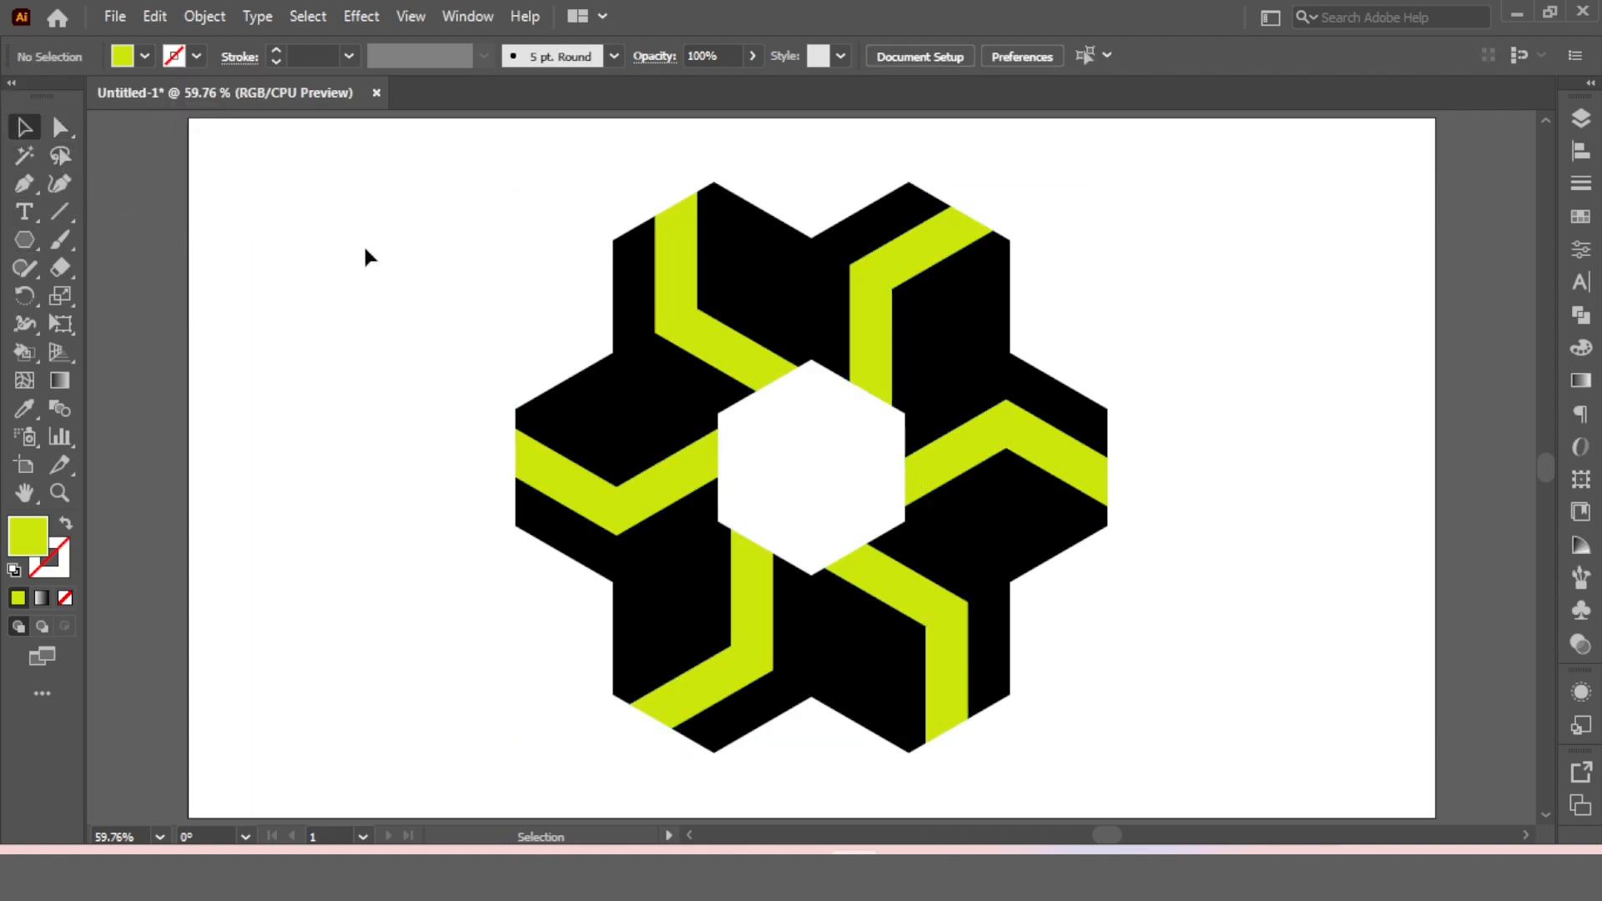
Scale the whole logo down slightly in proportion and align its vertical centre to the artboard
drag(382, 220, 1202, 735)
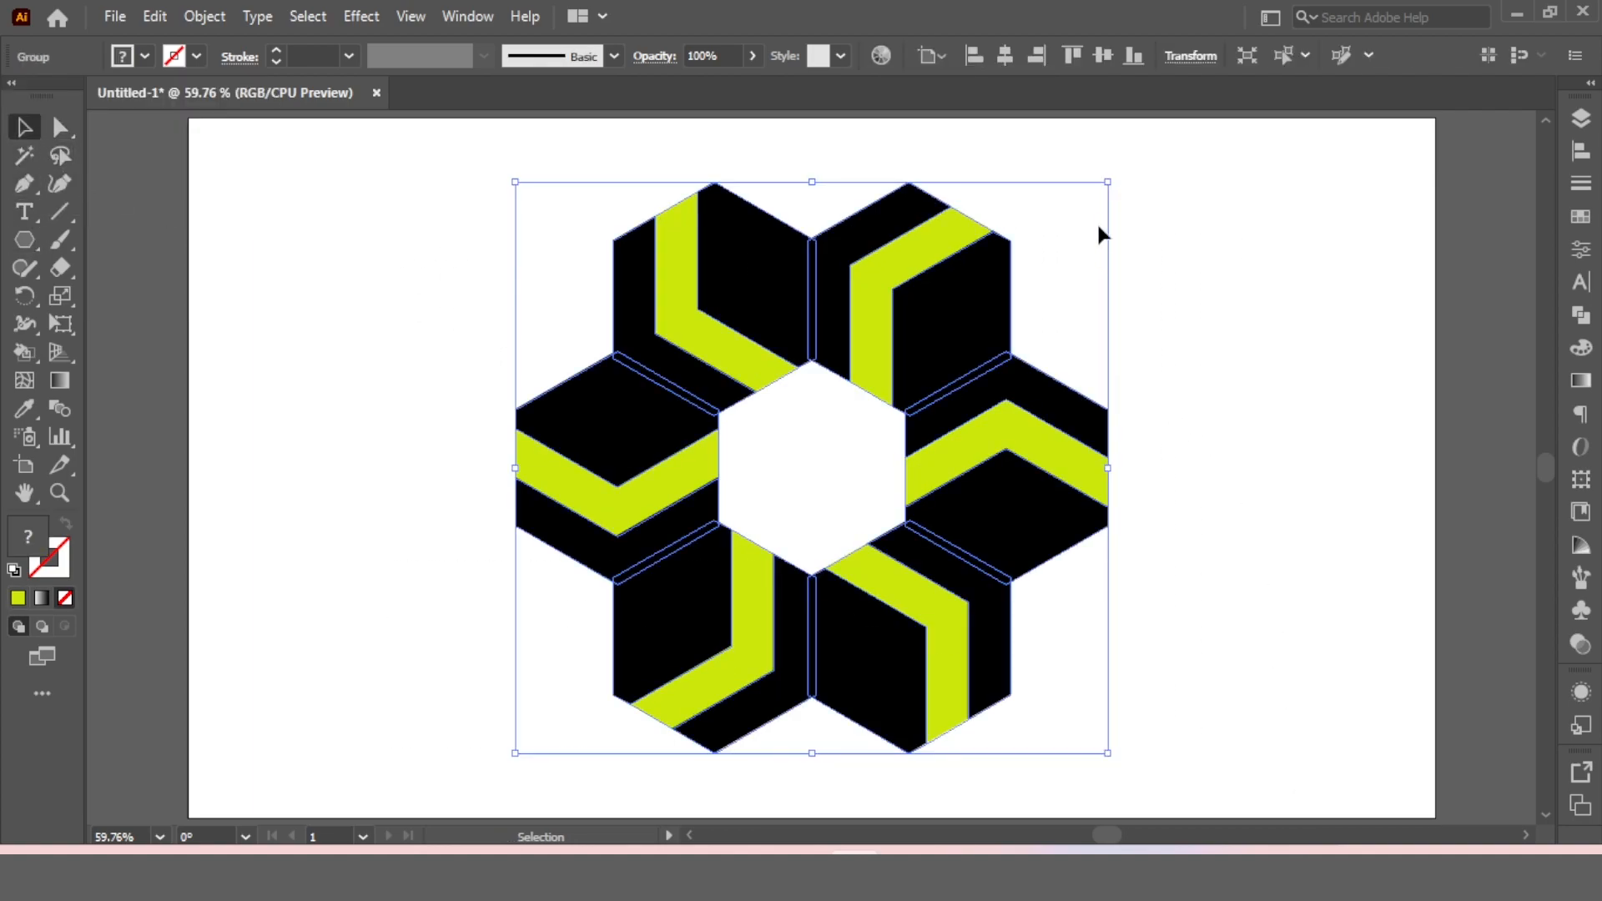
drag(1109, 182, 1082, 206)
drag(1168, 241, 813, 580)
click(1581, 151)
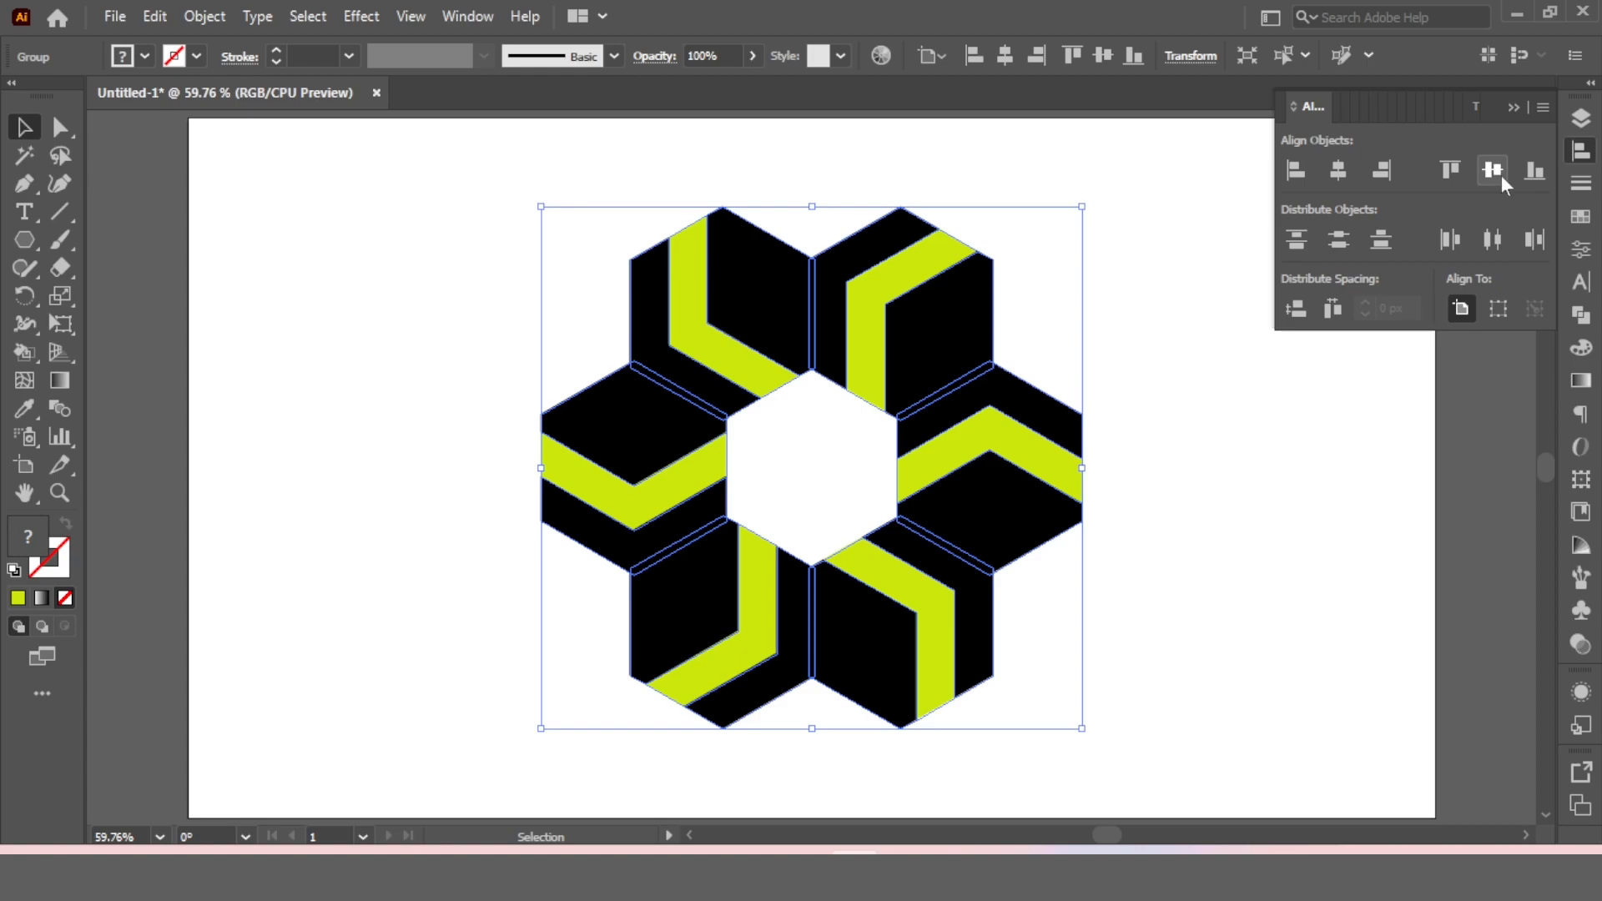
click(1513, 108)
click(1285, 303)
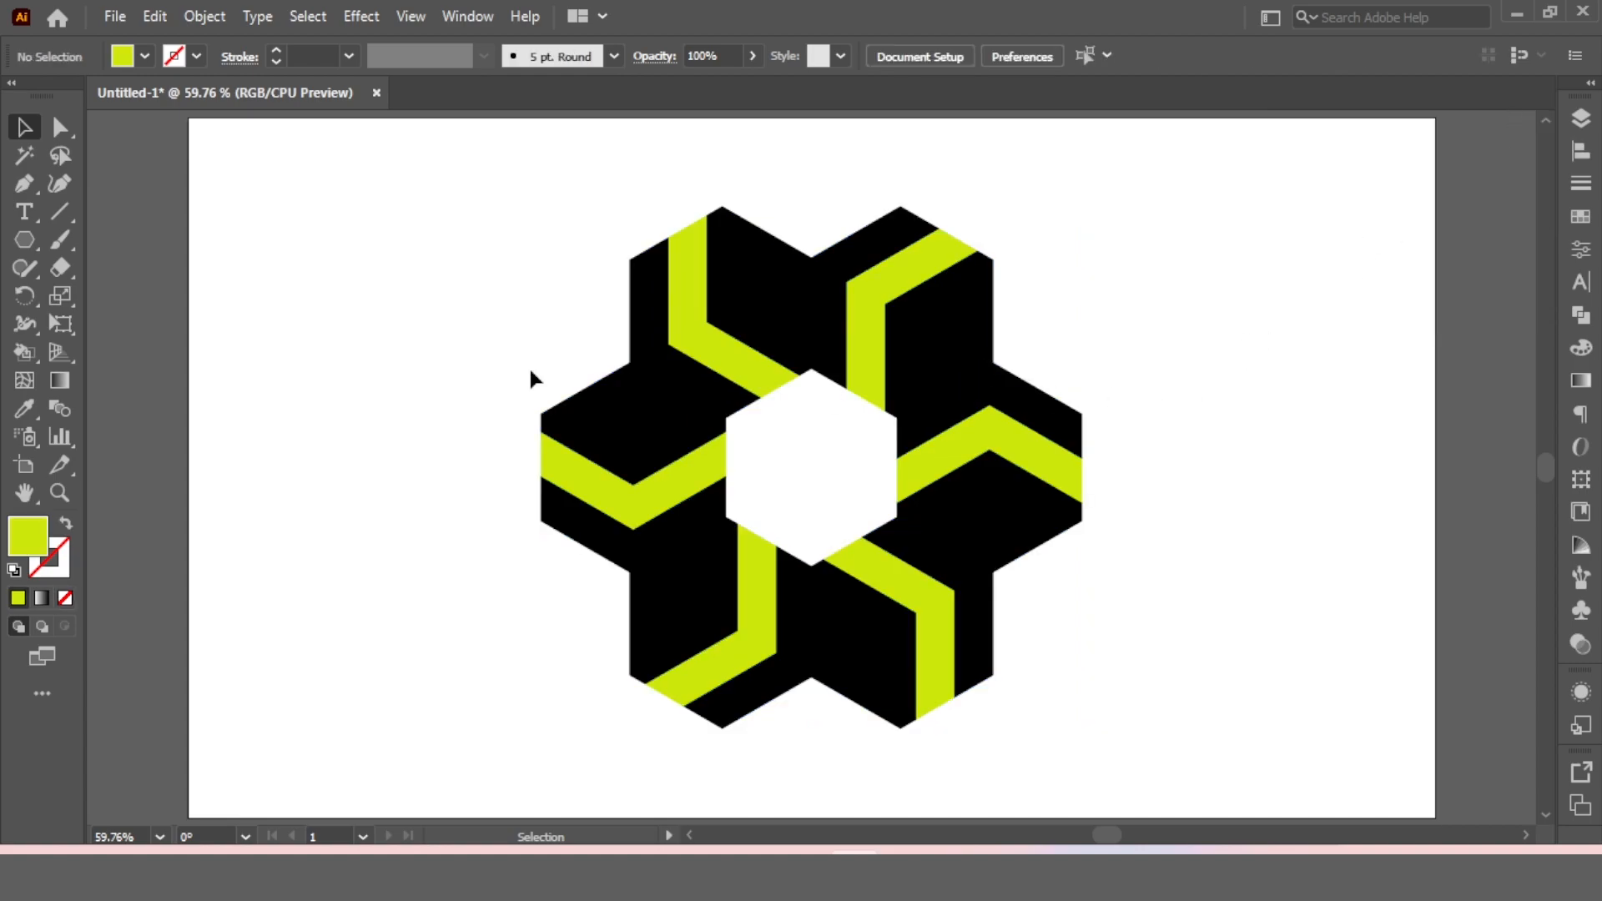
Draw a rectangle covering the whole artboard and send it to the back behind the logo
click(25, 240)
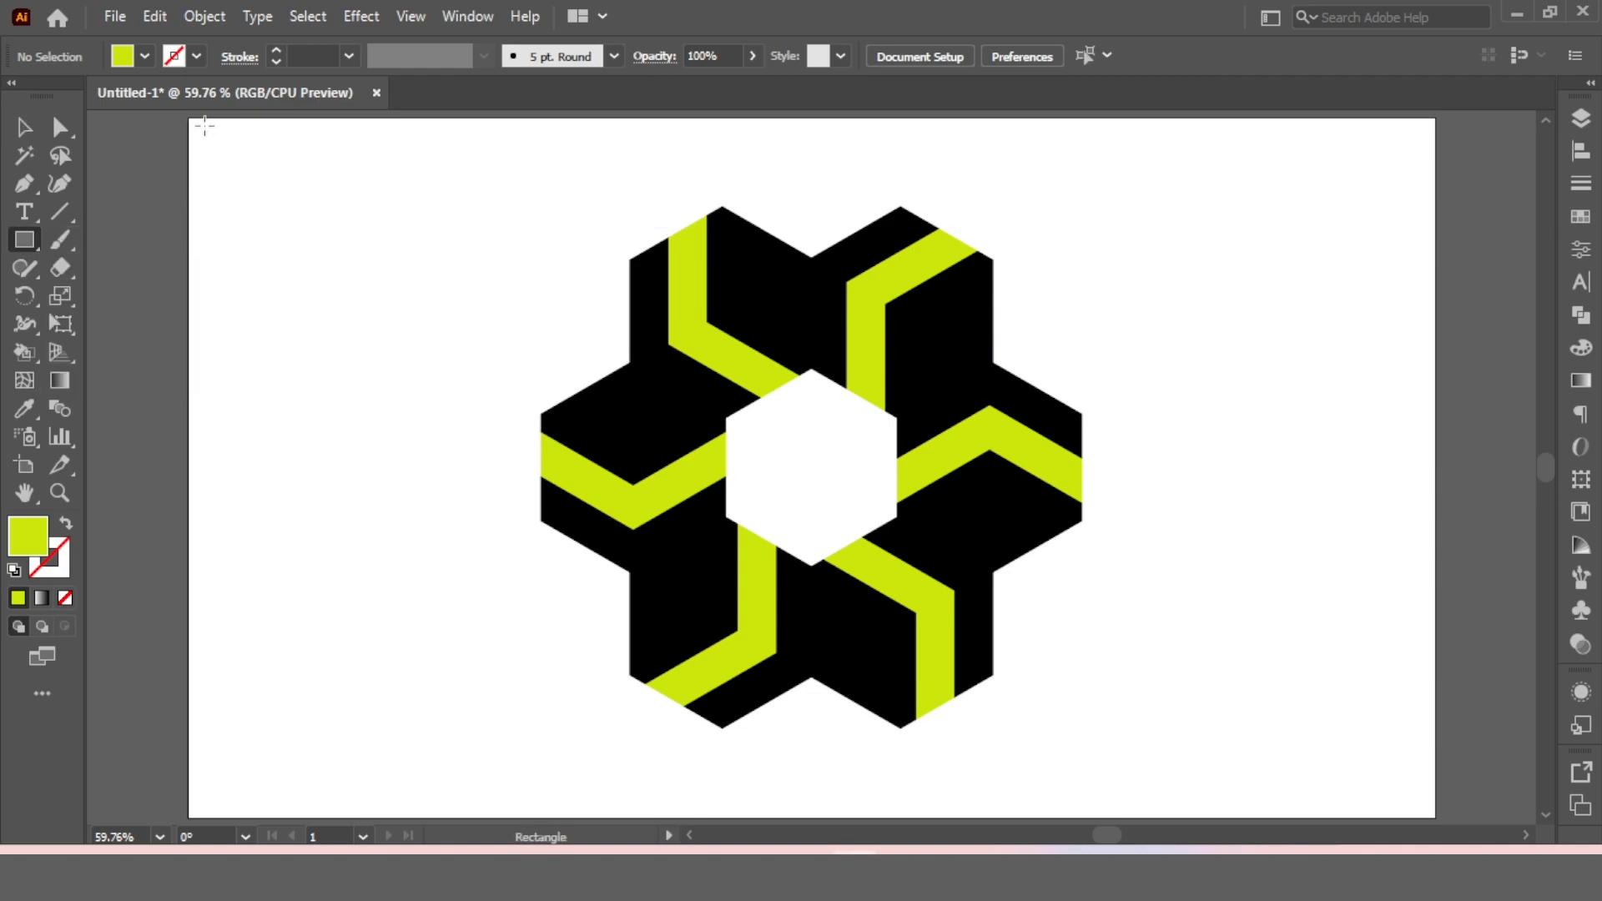
drag(191, 117, 1434, 817)
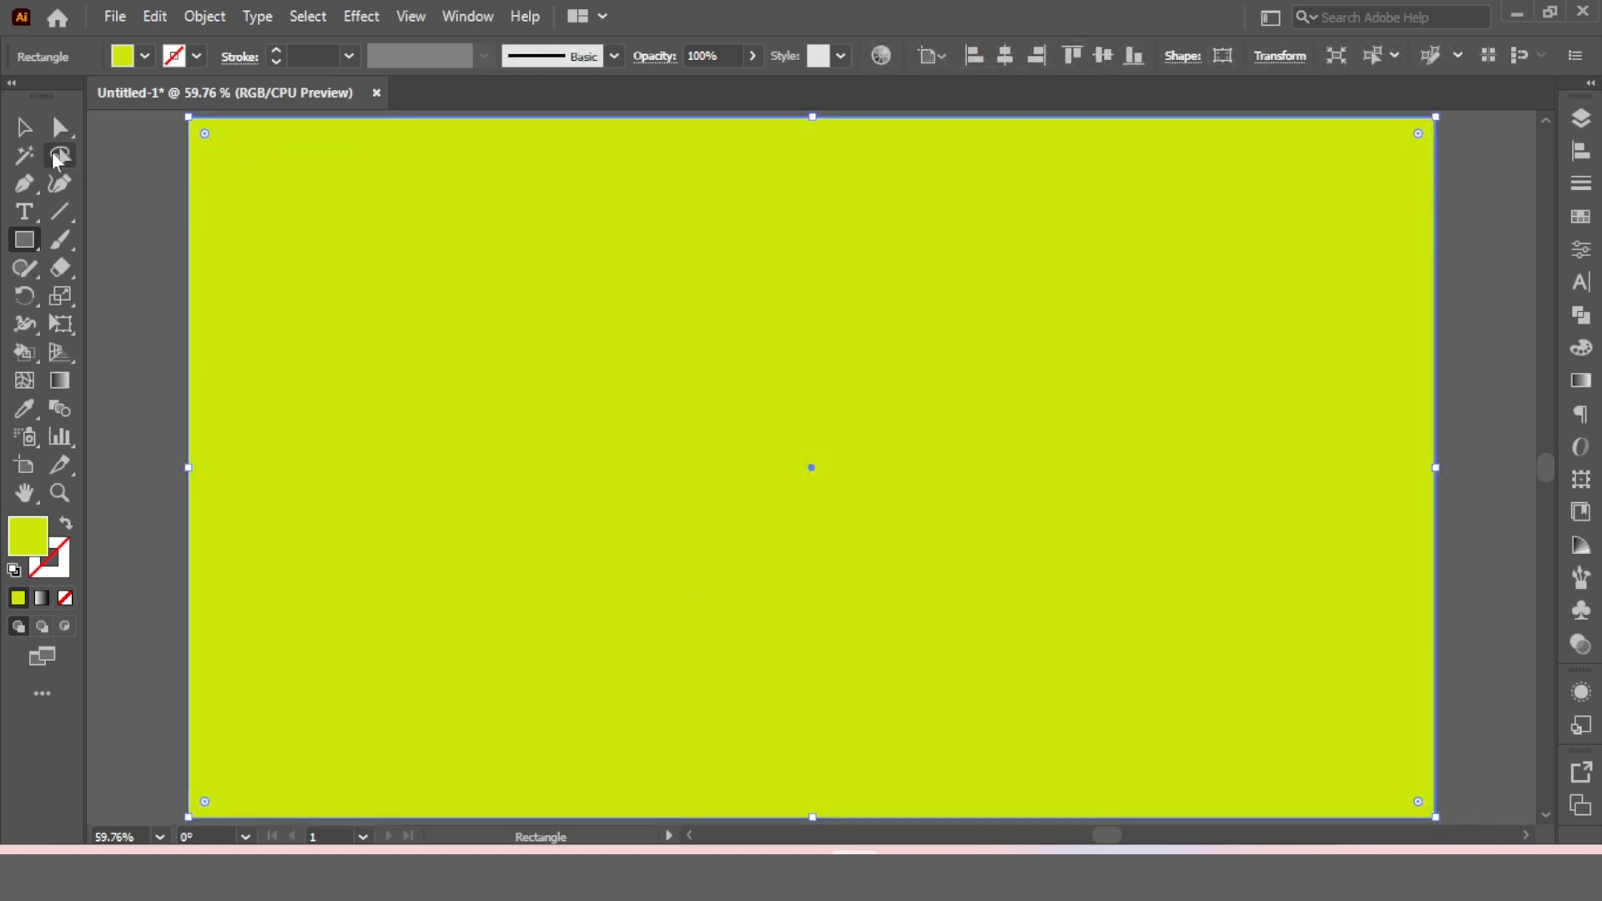
key(v)
right_click(477, 183)
mouse_move(538, 619)
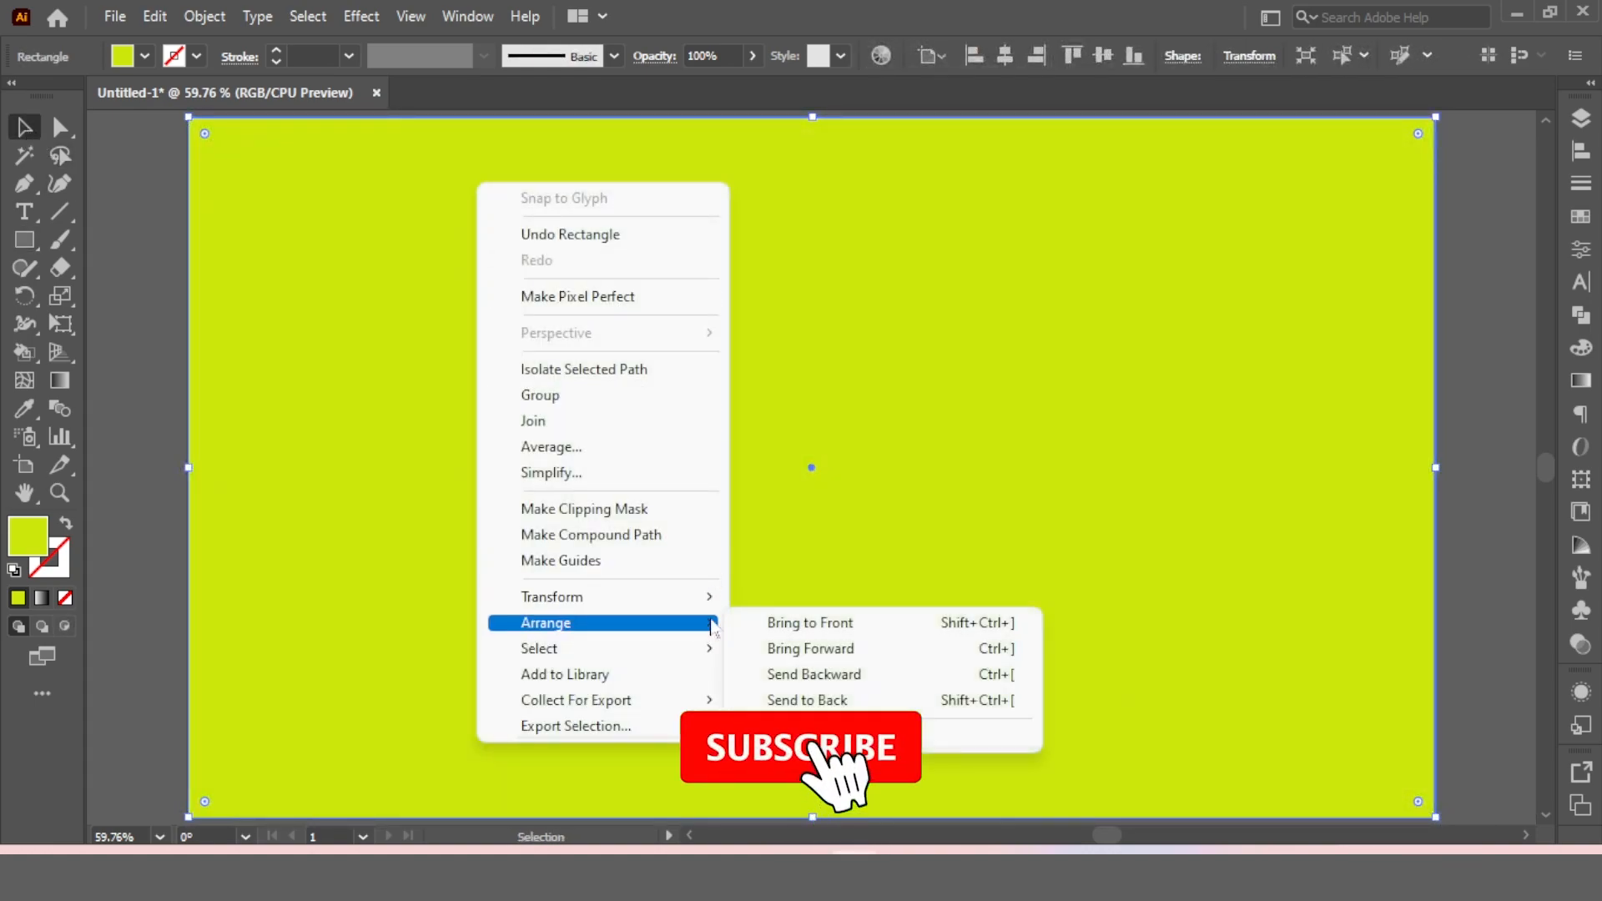
click(835, 698)
Fill the background rectangle with white and deselect it
click(146, 56)
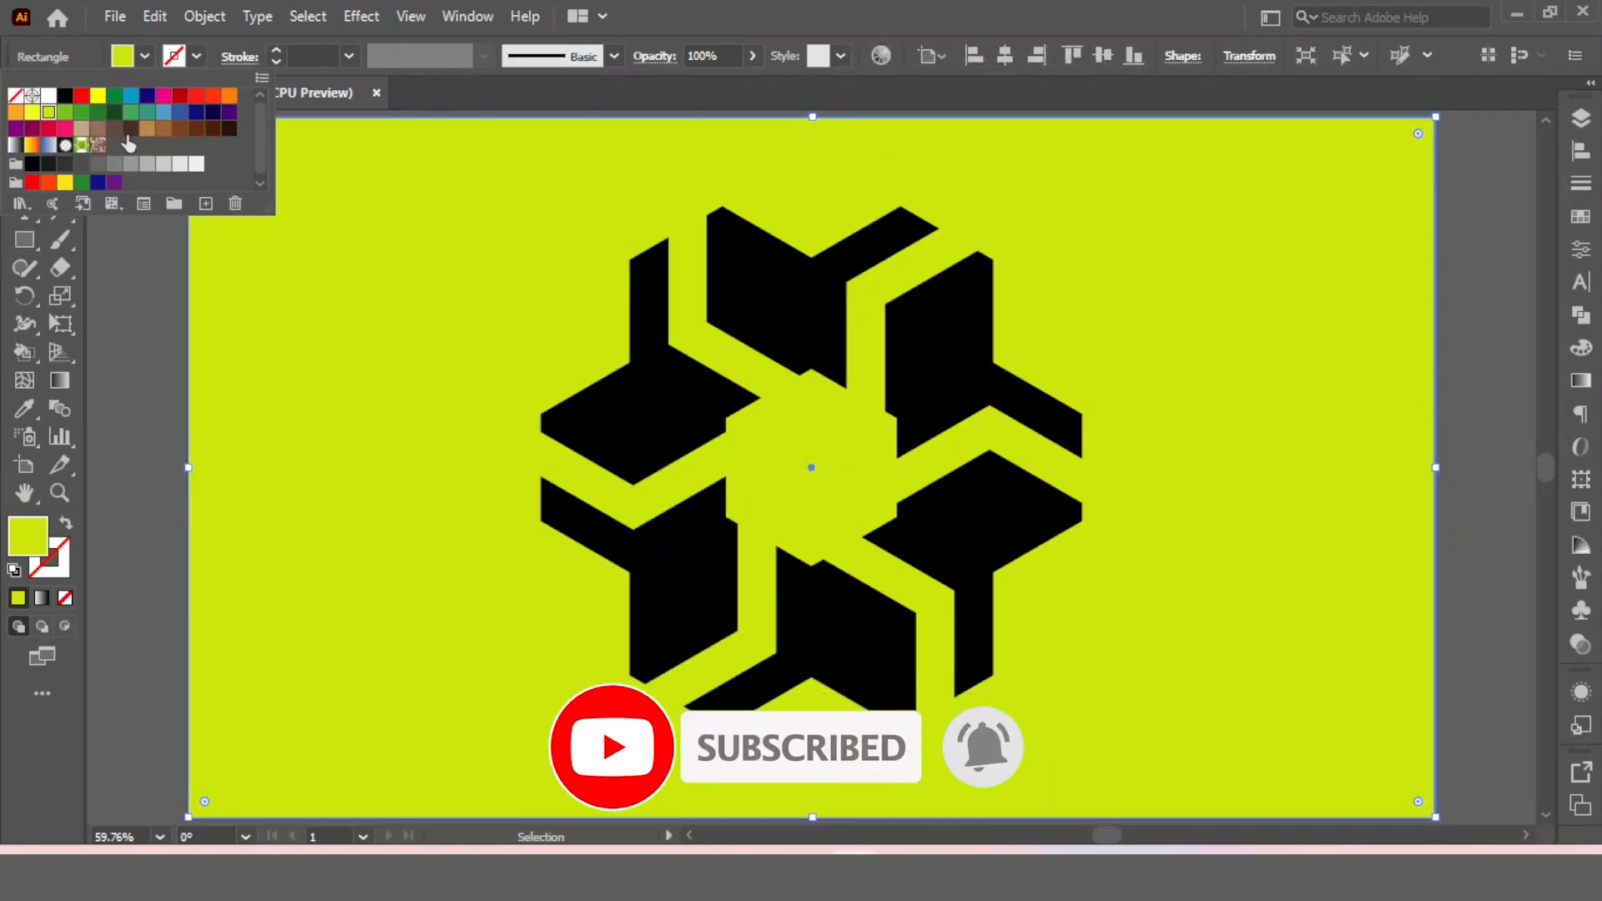
click(49, 95)
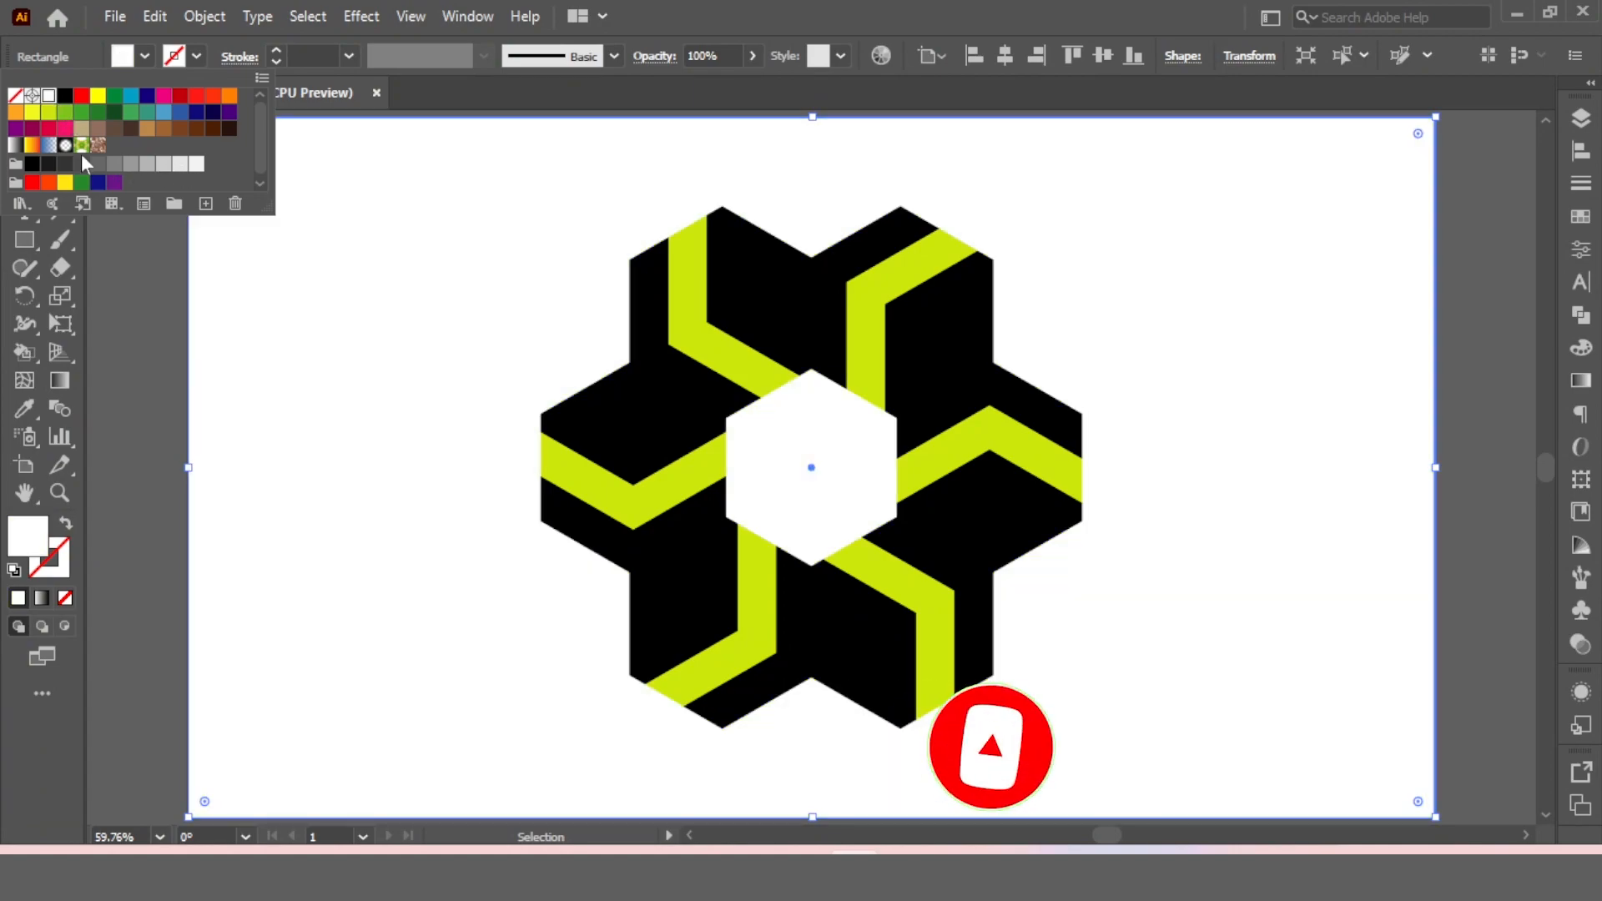
click(154, 335)
click(154, 336)
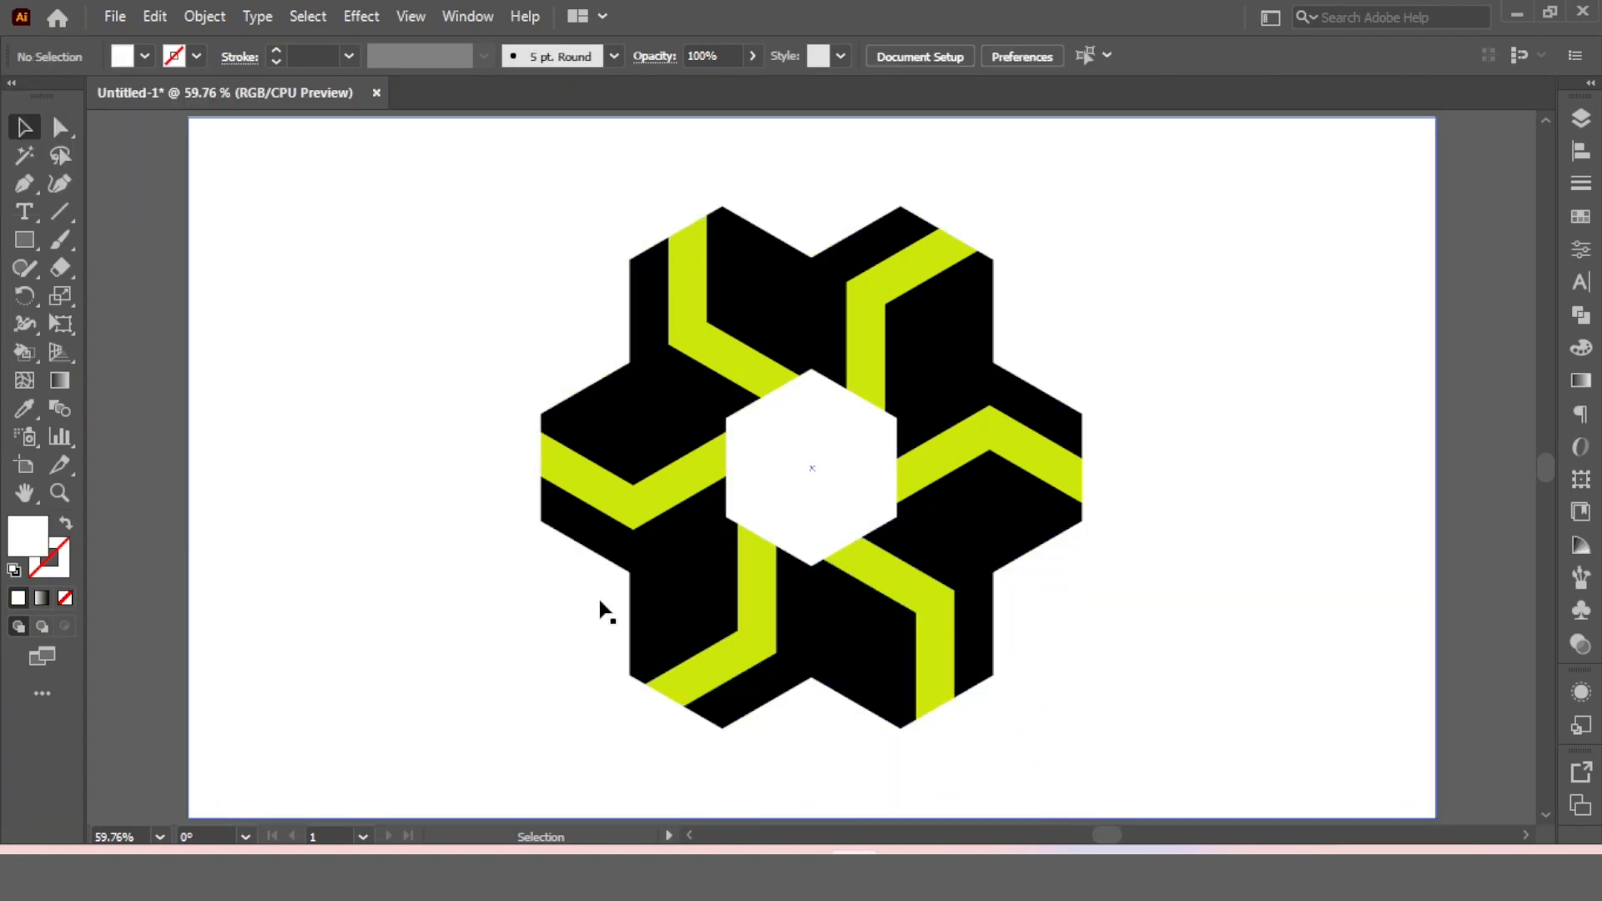
Draw a circle about 174 px in diameter beside the logo and fill it with the black-to-white radial gradient
drag(24, 240, 121, 296)
drag(348, 574, 460, 683)
click(24, 132)
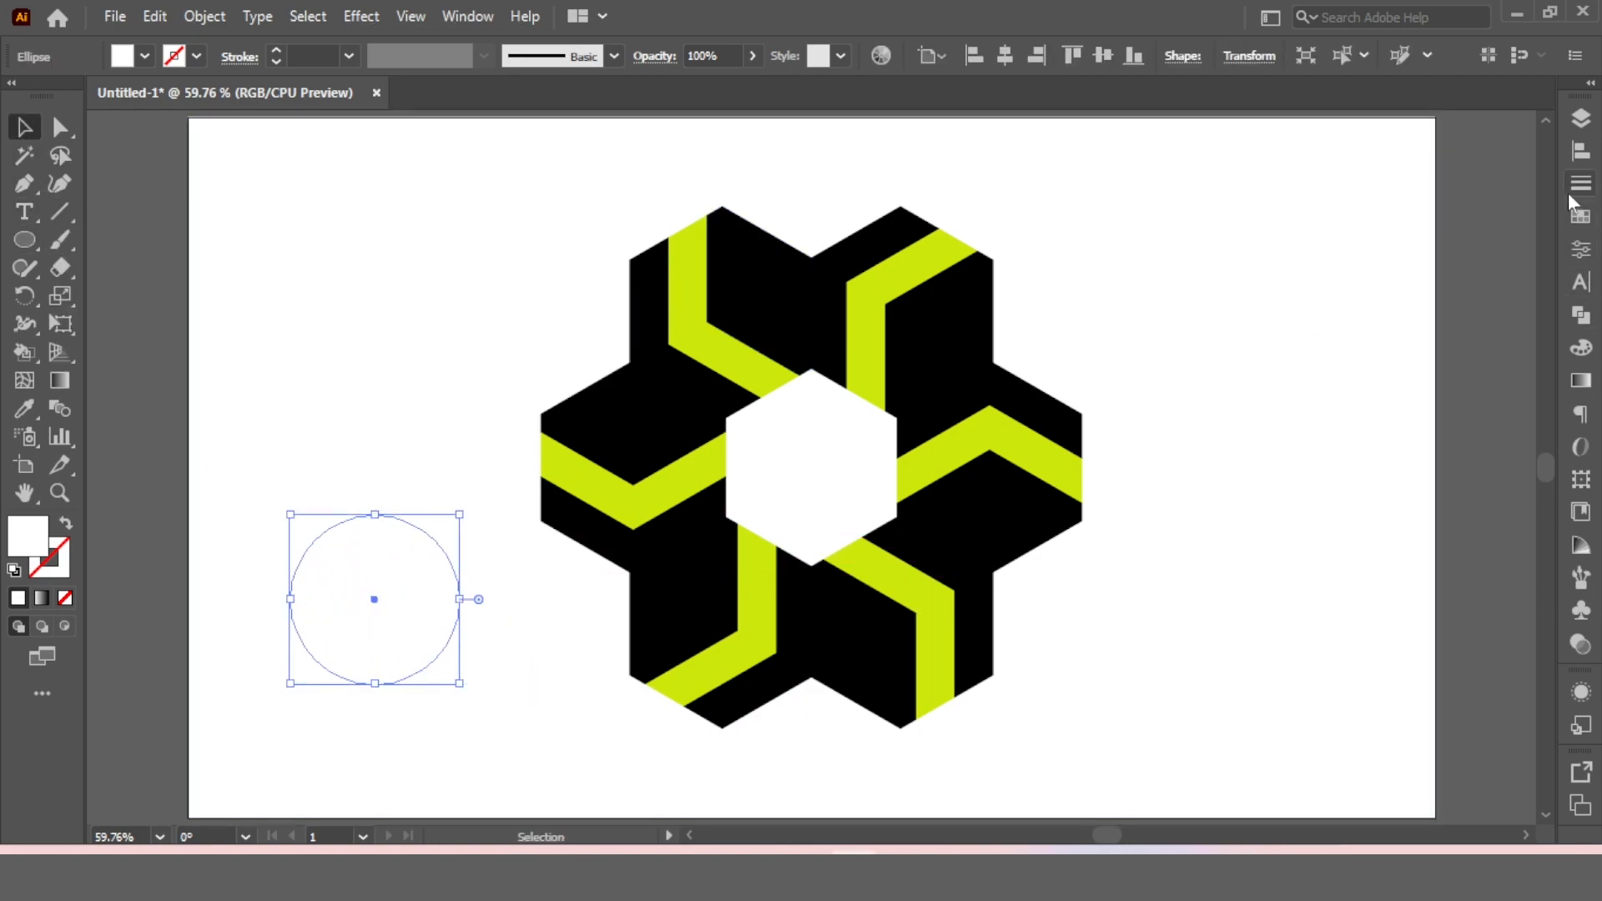
click(1584, 386)
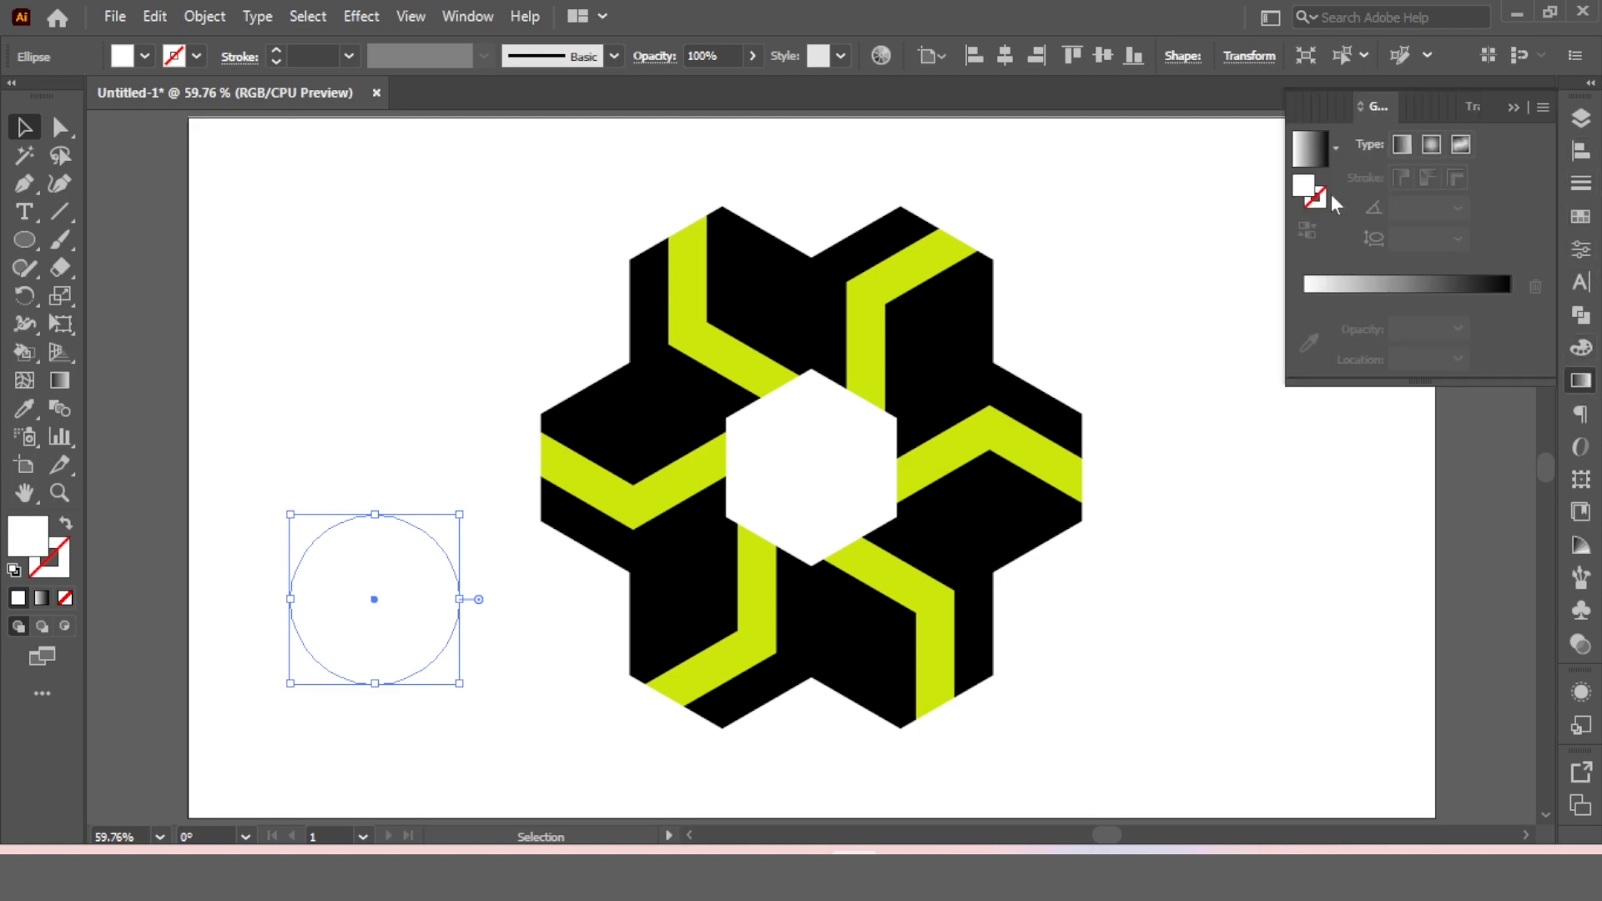
click(1358, 289)
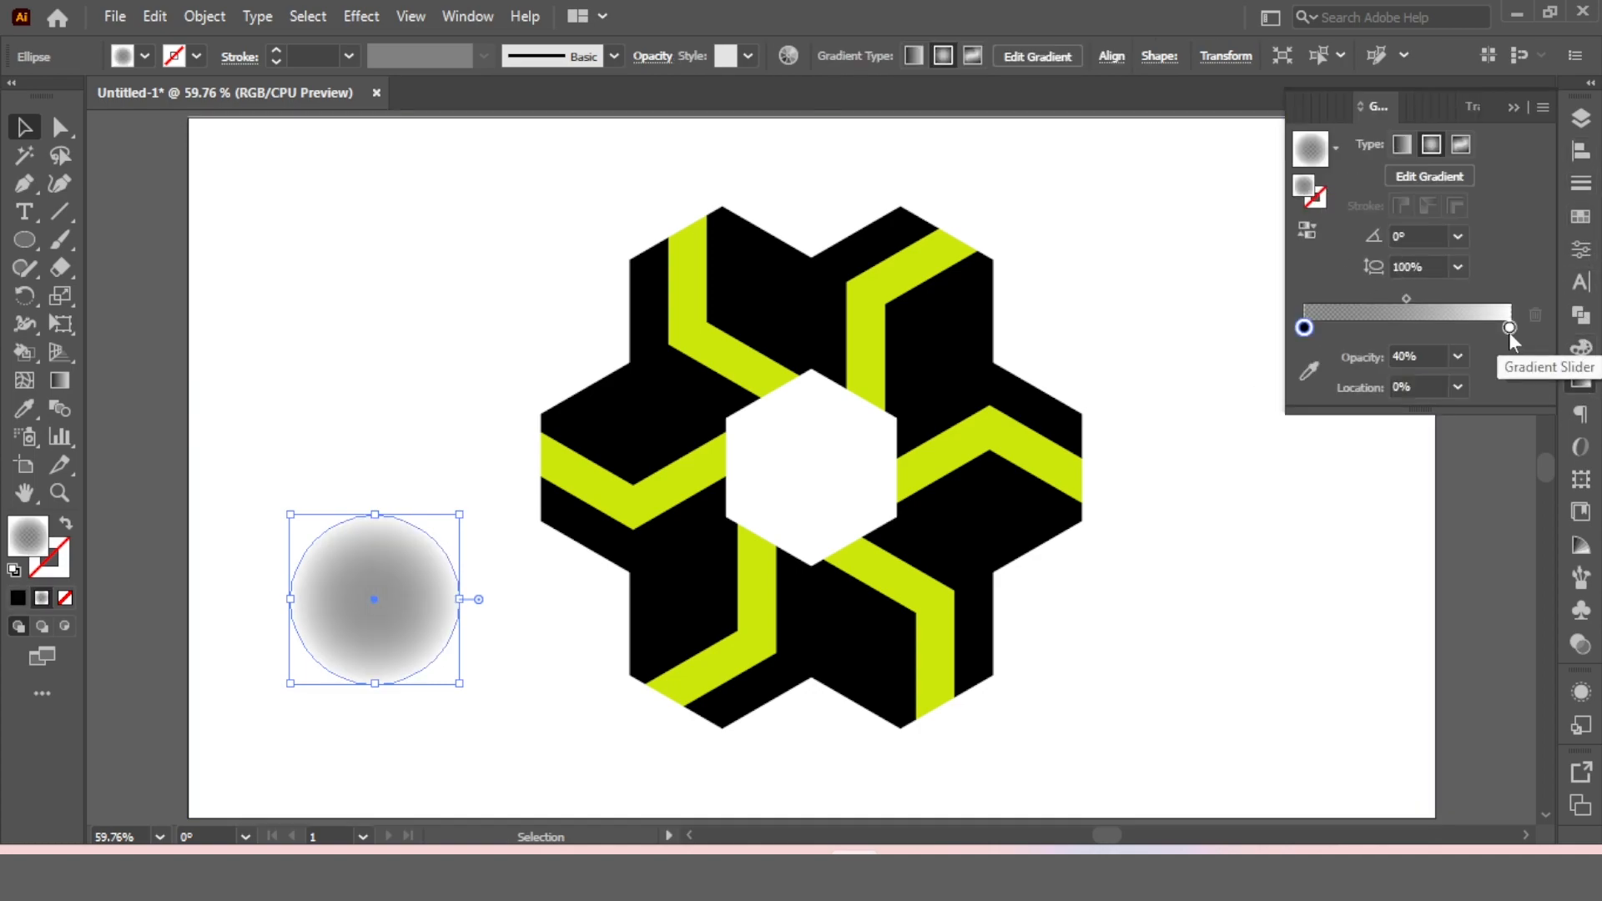
Set the circle gradient's outer white stop to 0% opacity and its inner black stop to 100% opacity
click(1509, 331)
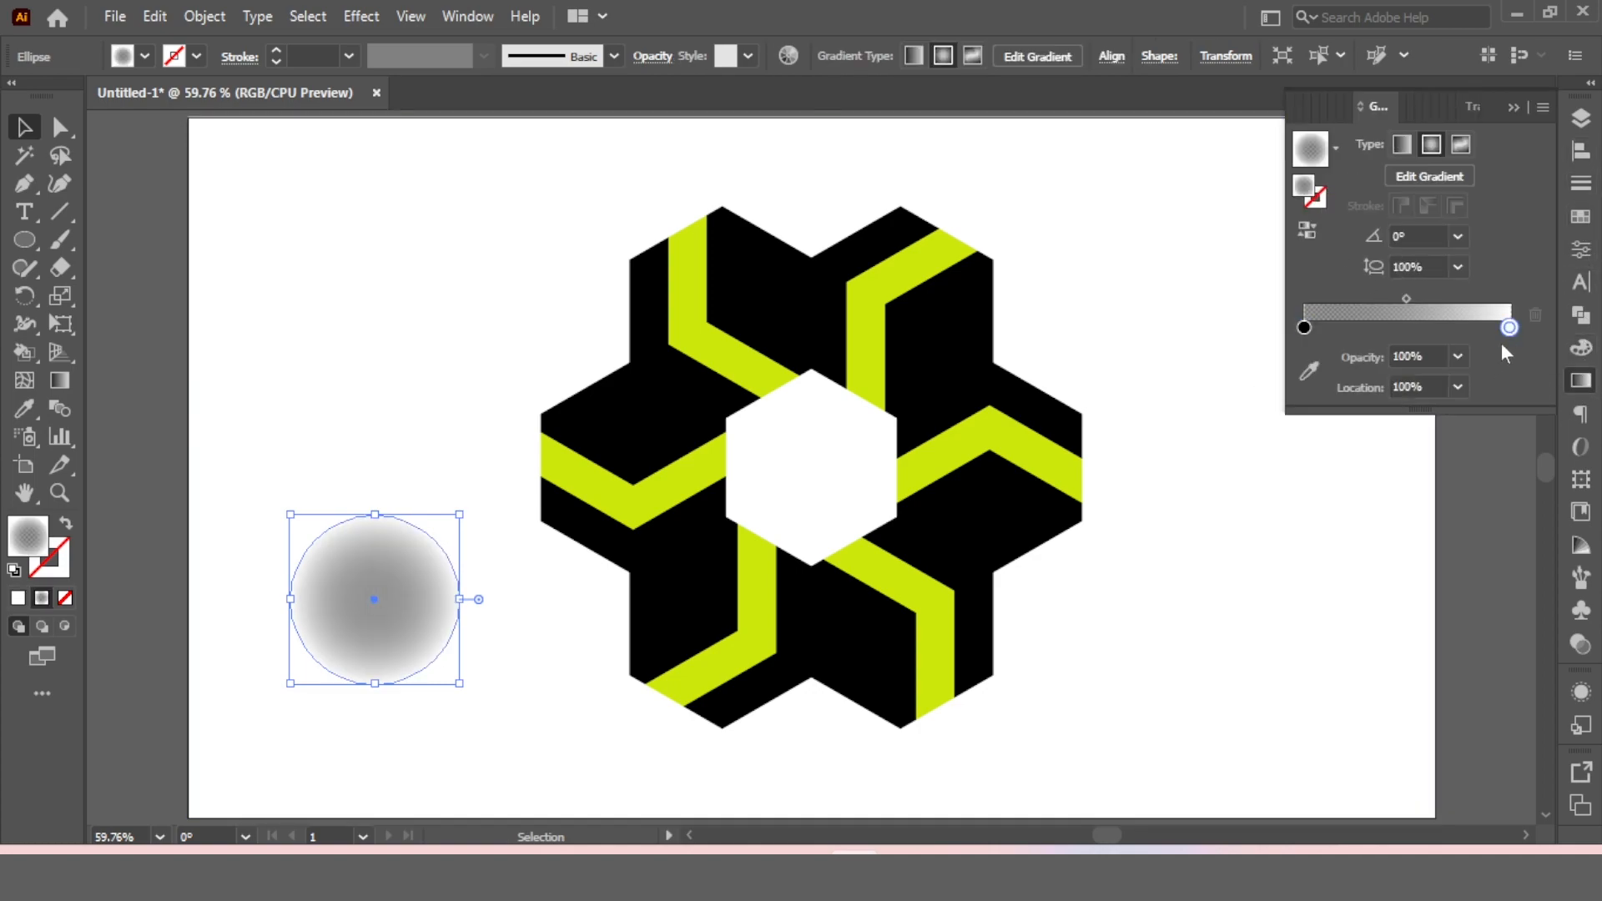
click(1461, 358)
click(1478, 388)
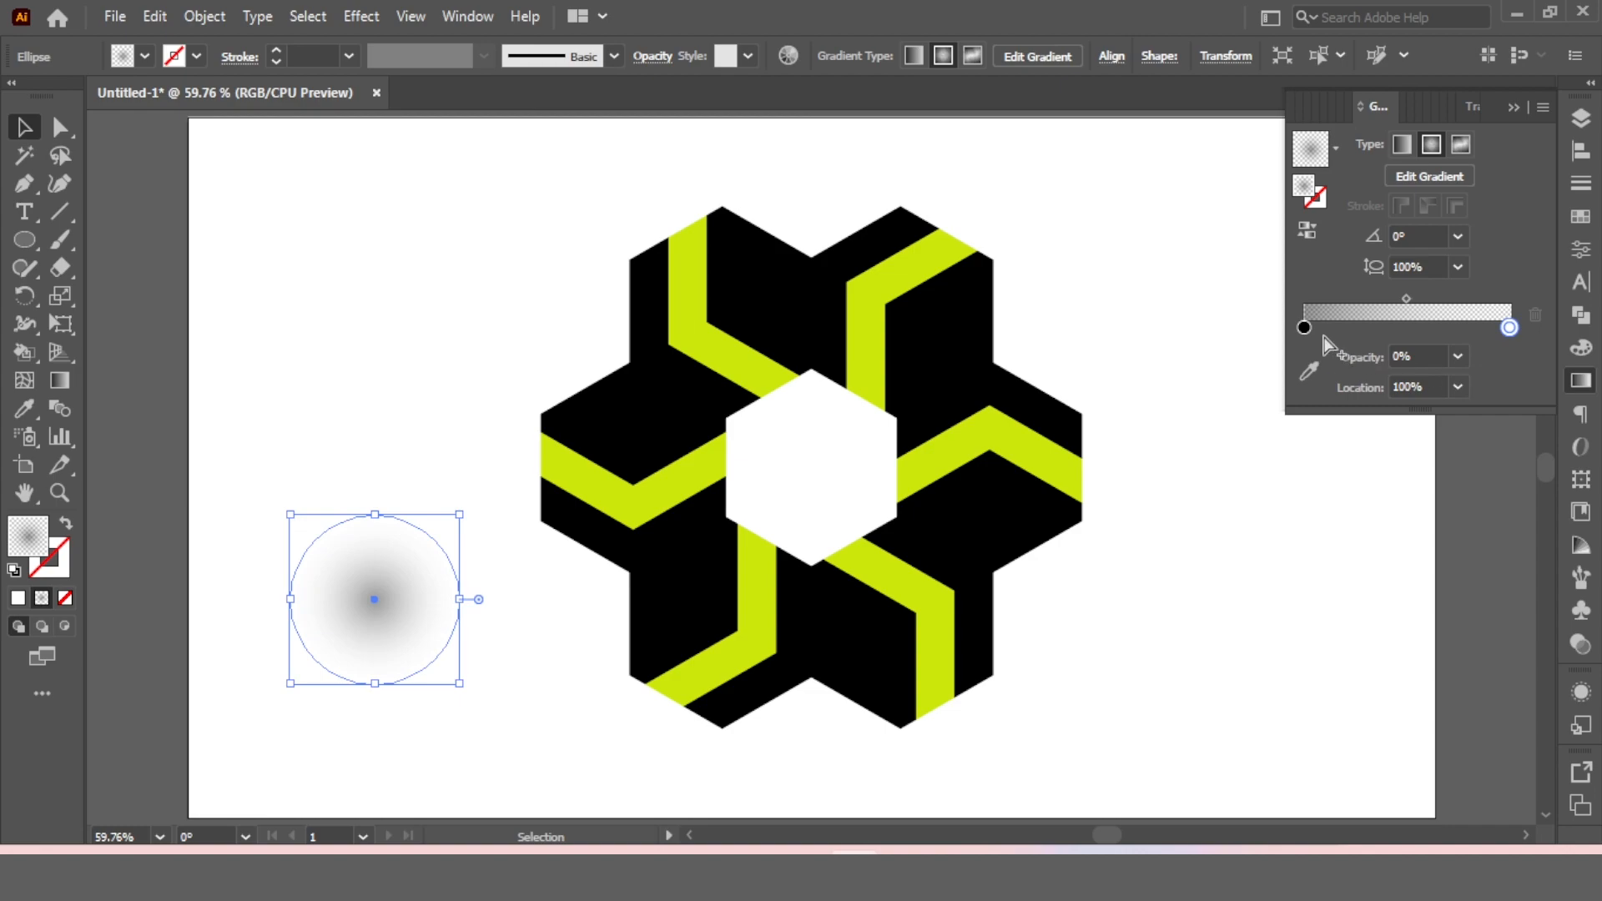
click(1304, 328)
click(1458, 357)
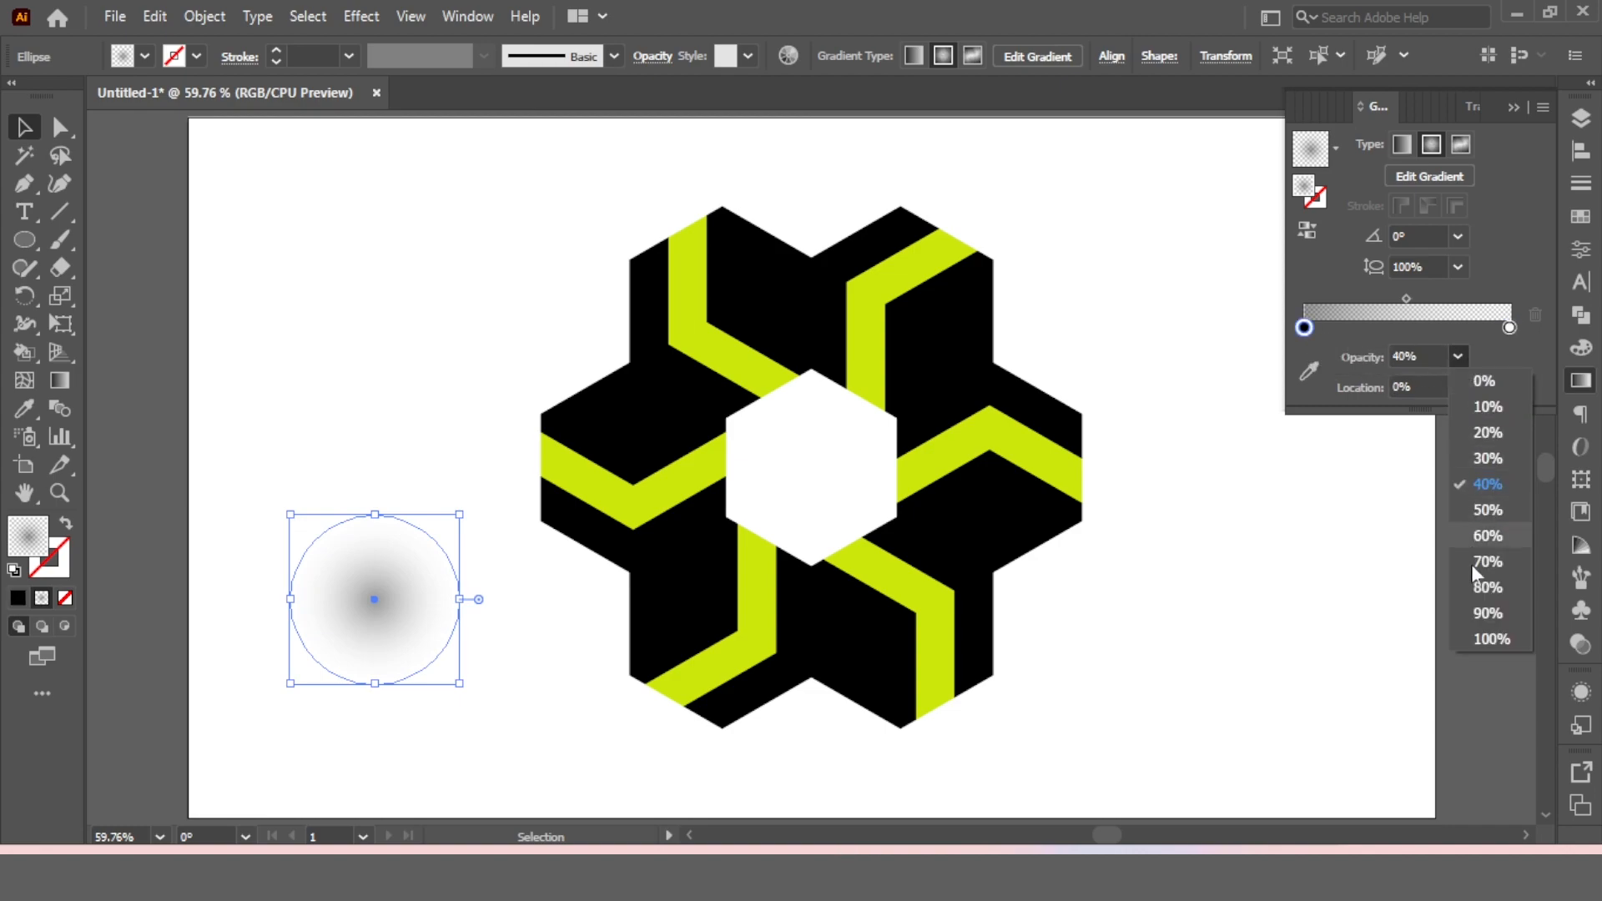
click(1477, 639)
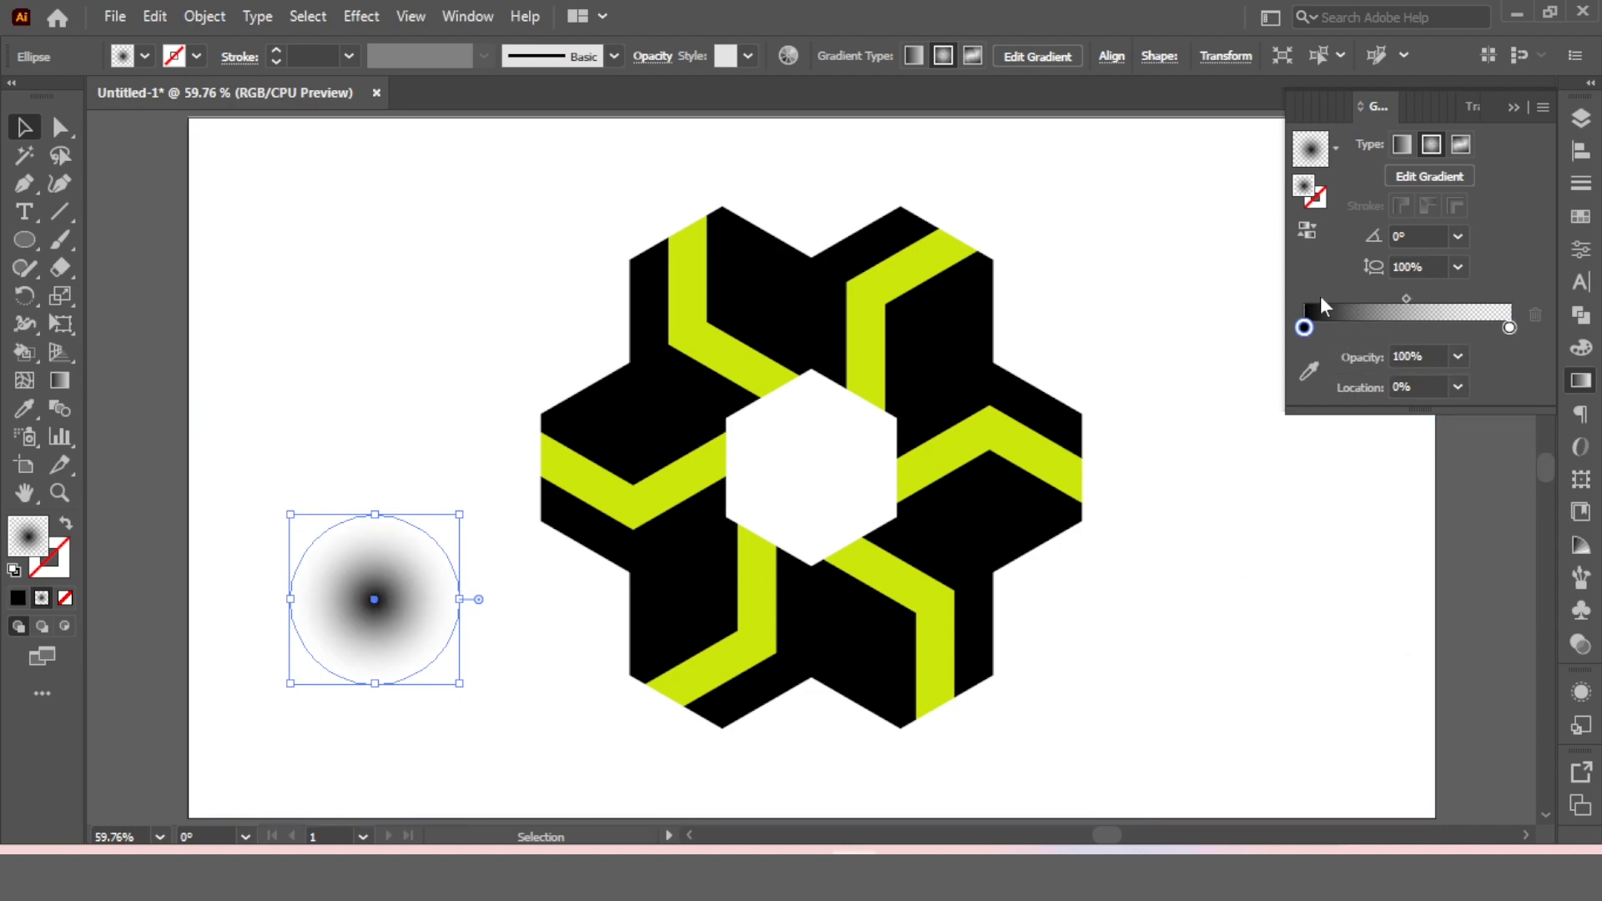
Move the gradient circle onto the lower-left hexagon and set its blending mode to Multiply
drag(383, 625, 692, 654)
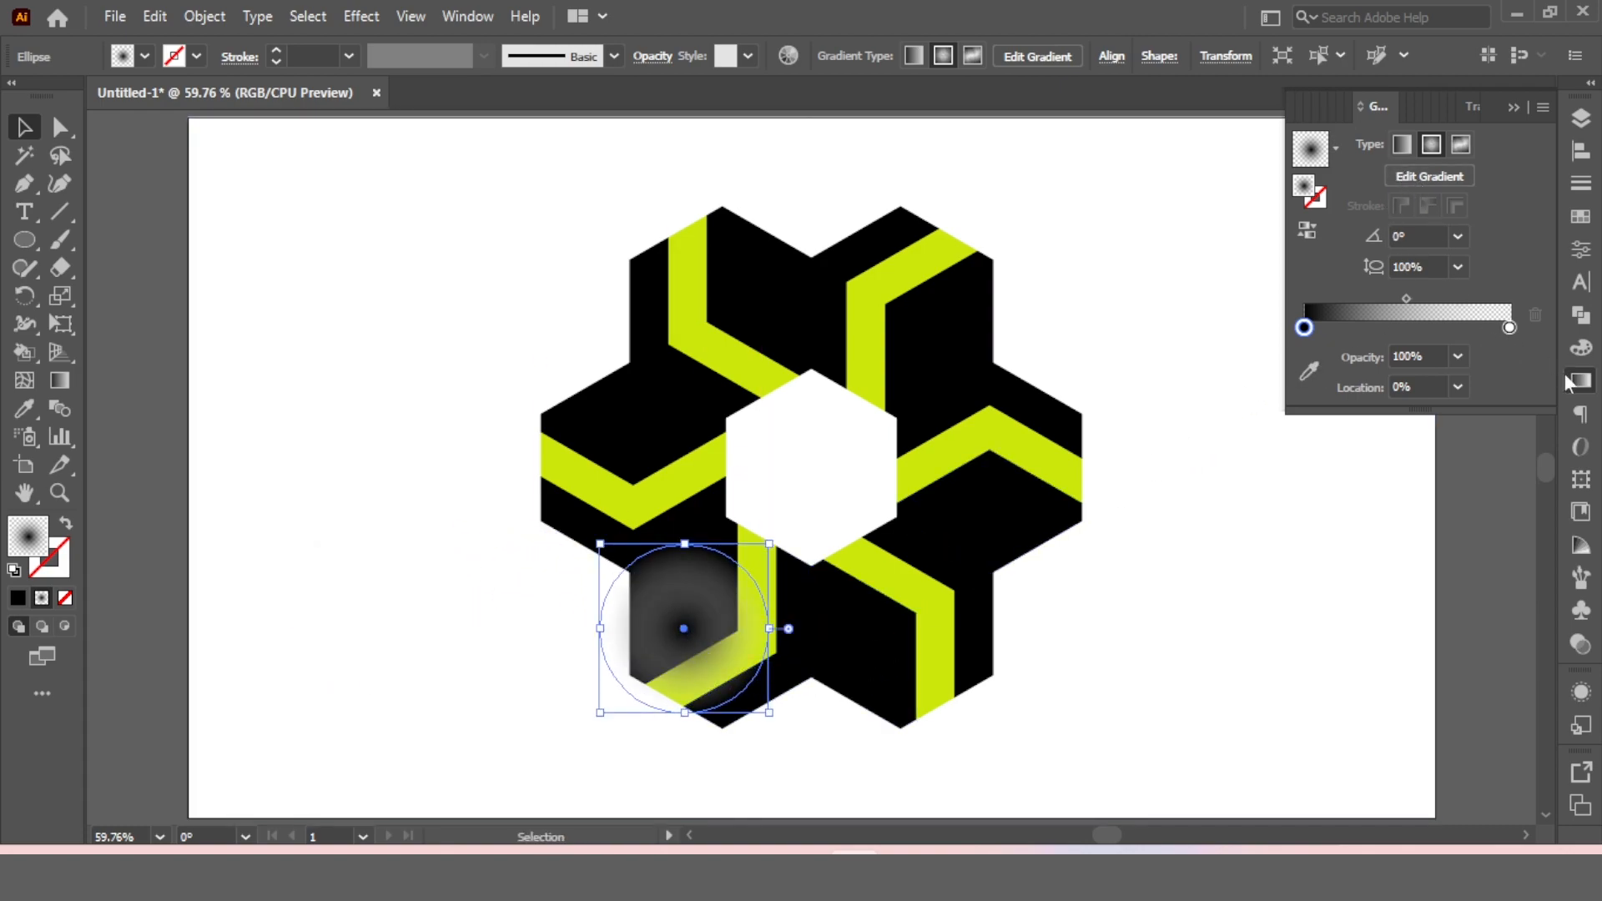
mouse_move(1580, 579)
mouse_down()
mouse_move(1581, 613)
mouse_move(1583, 424)
mouse_up()
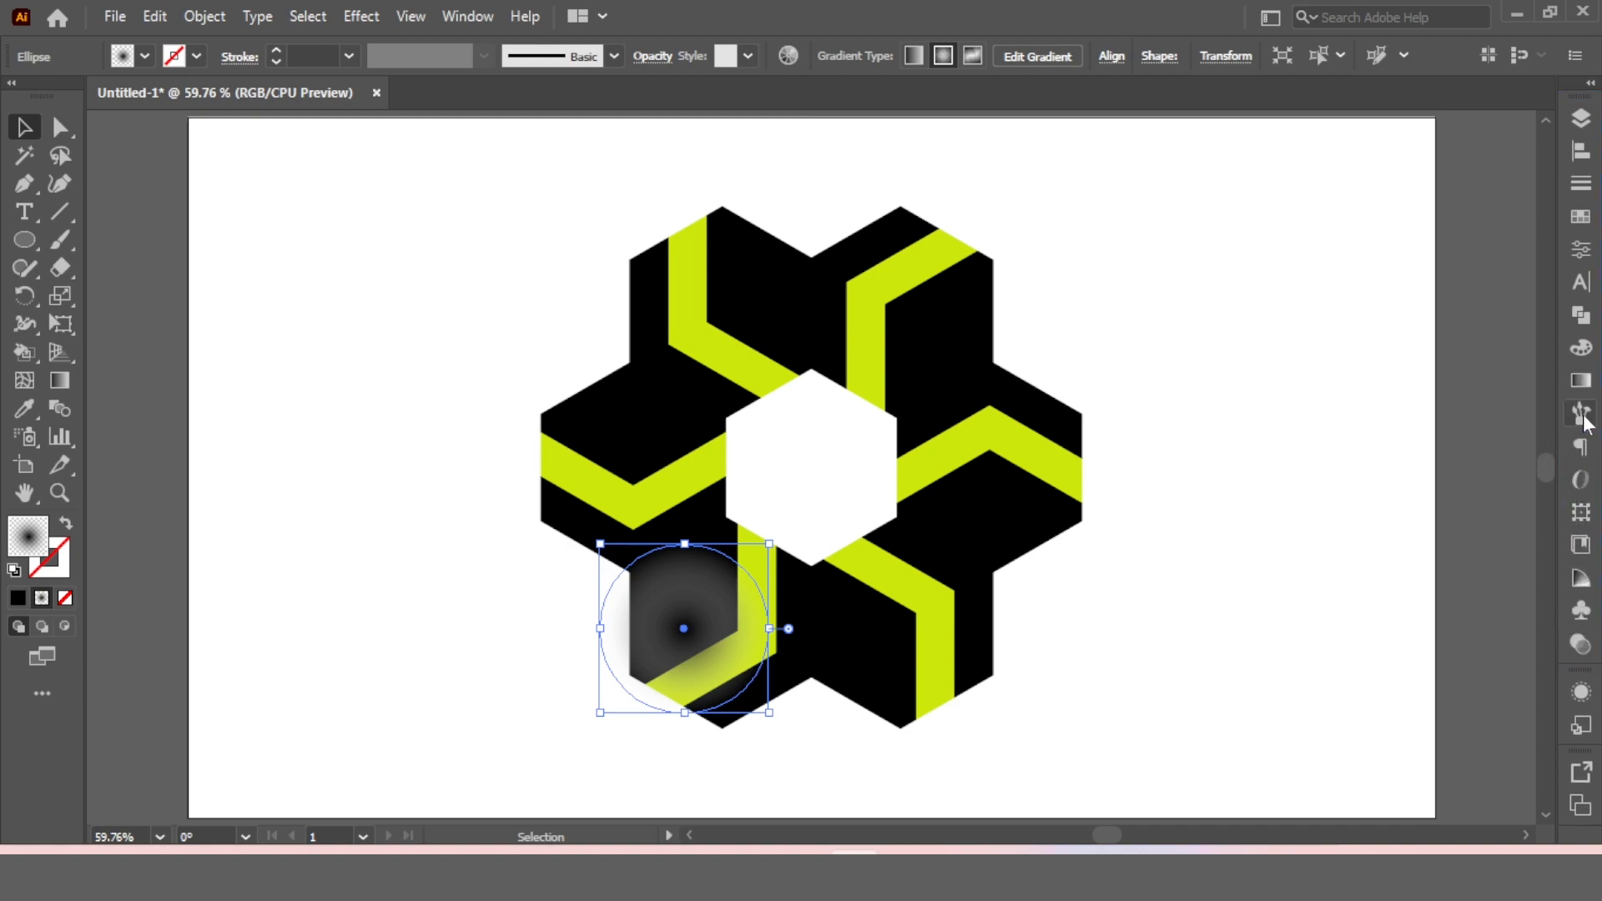
click(1579, 645)
click(1372, 144)
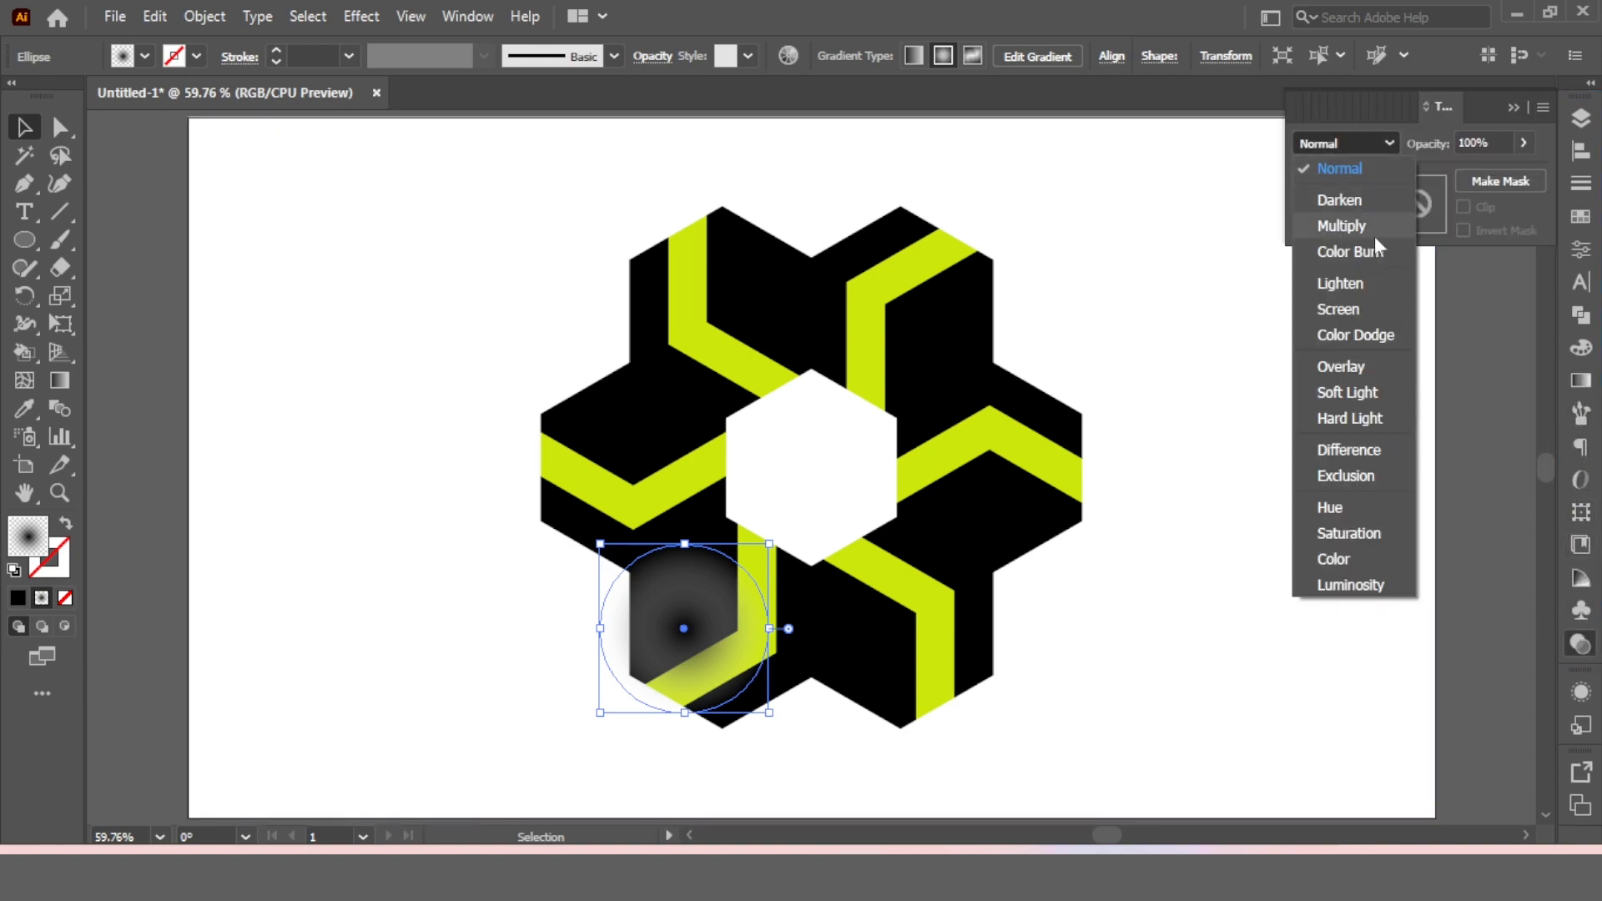
click(1331, 223)
click(1280, 562)
Flatten the gradient circle into a thin shadow under the logo's lower-left tip and place a copy under the lower-right tip
drag(689, 627, 726, 746)
scroll(724, 789, down, 1)
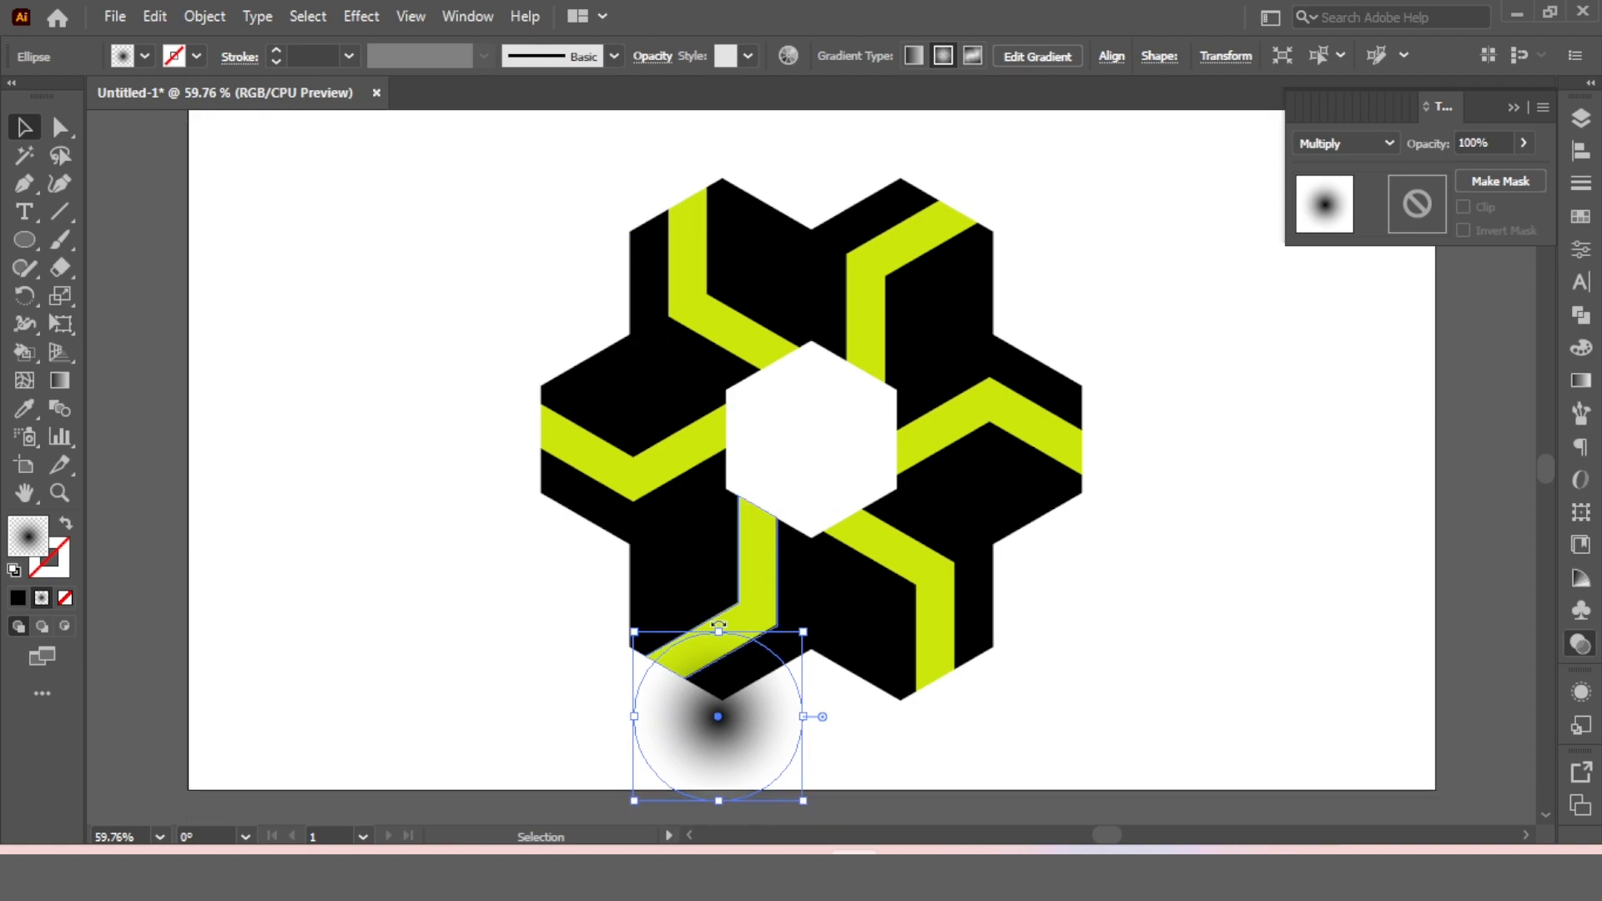
drag(722, 805, 918, 714)
click(815, 758)
click(978, 732)
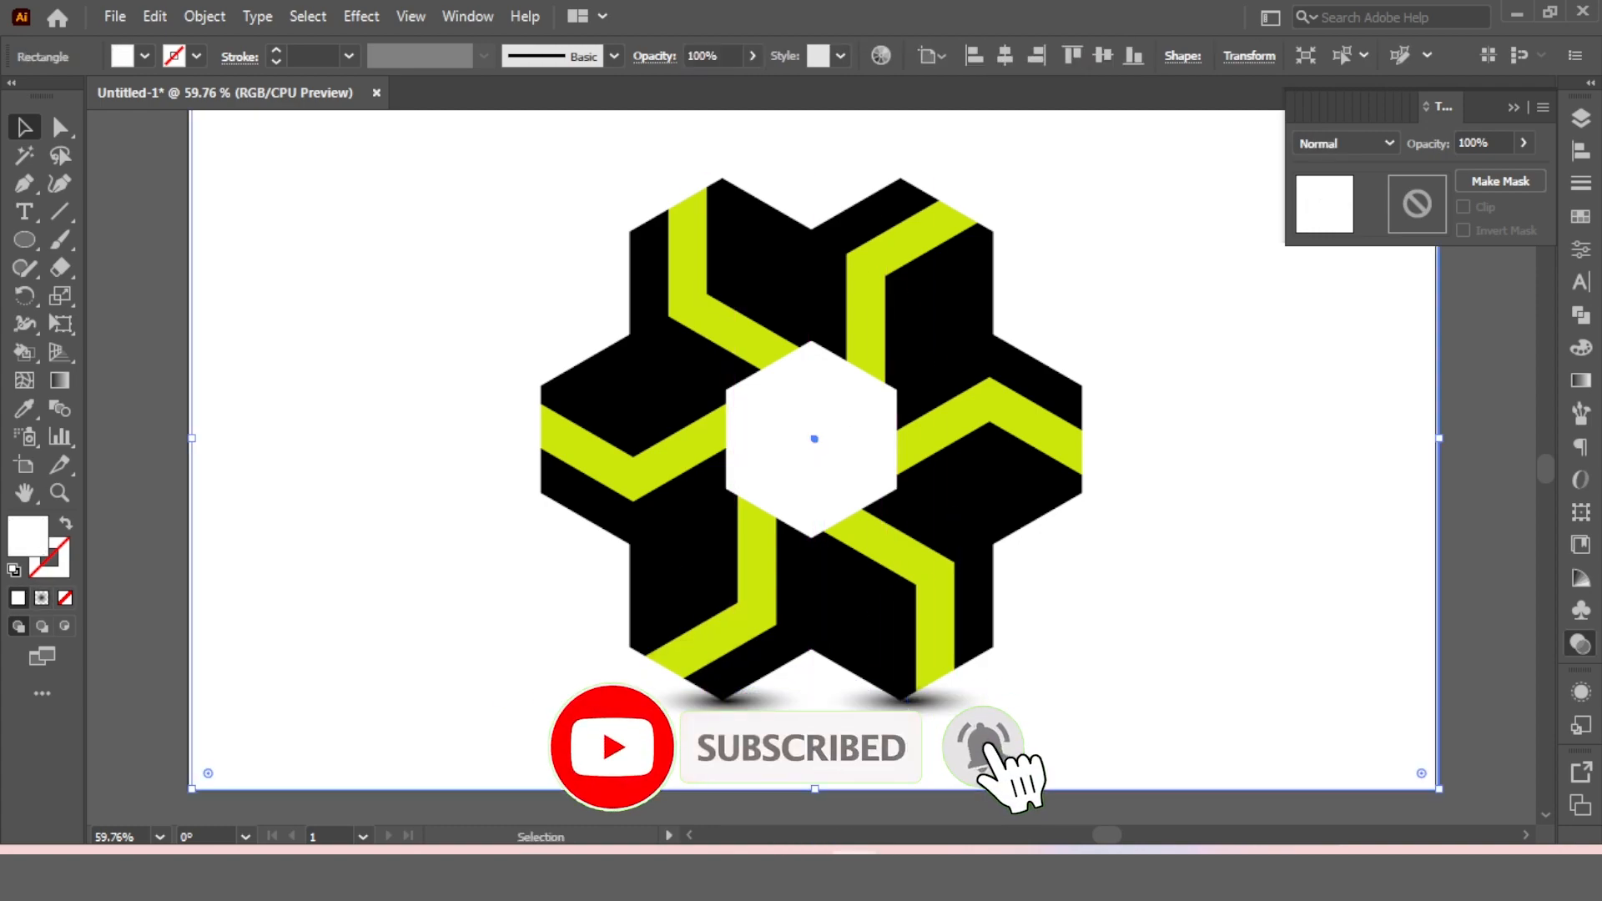
Select both shadow ellipses, align their bottom edges and group them
click(936, 715)
shift+click(724, 701)
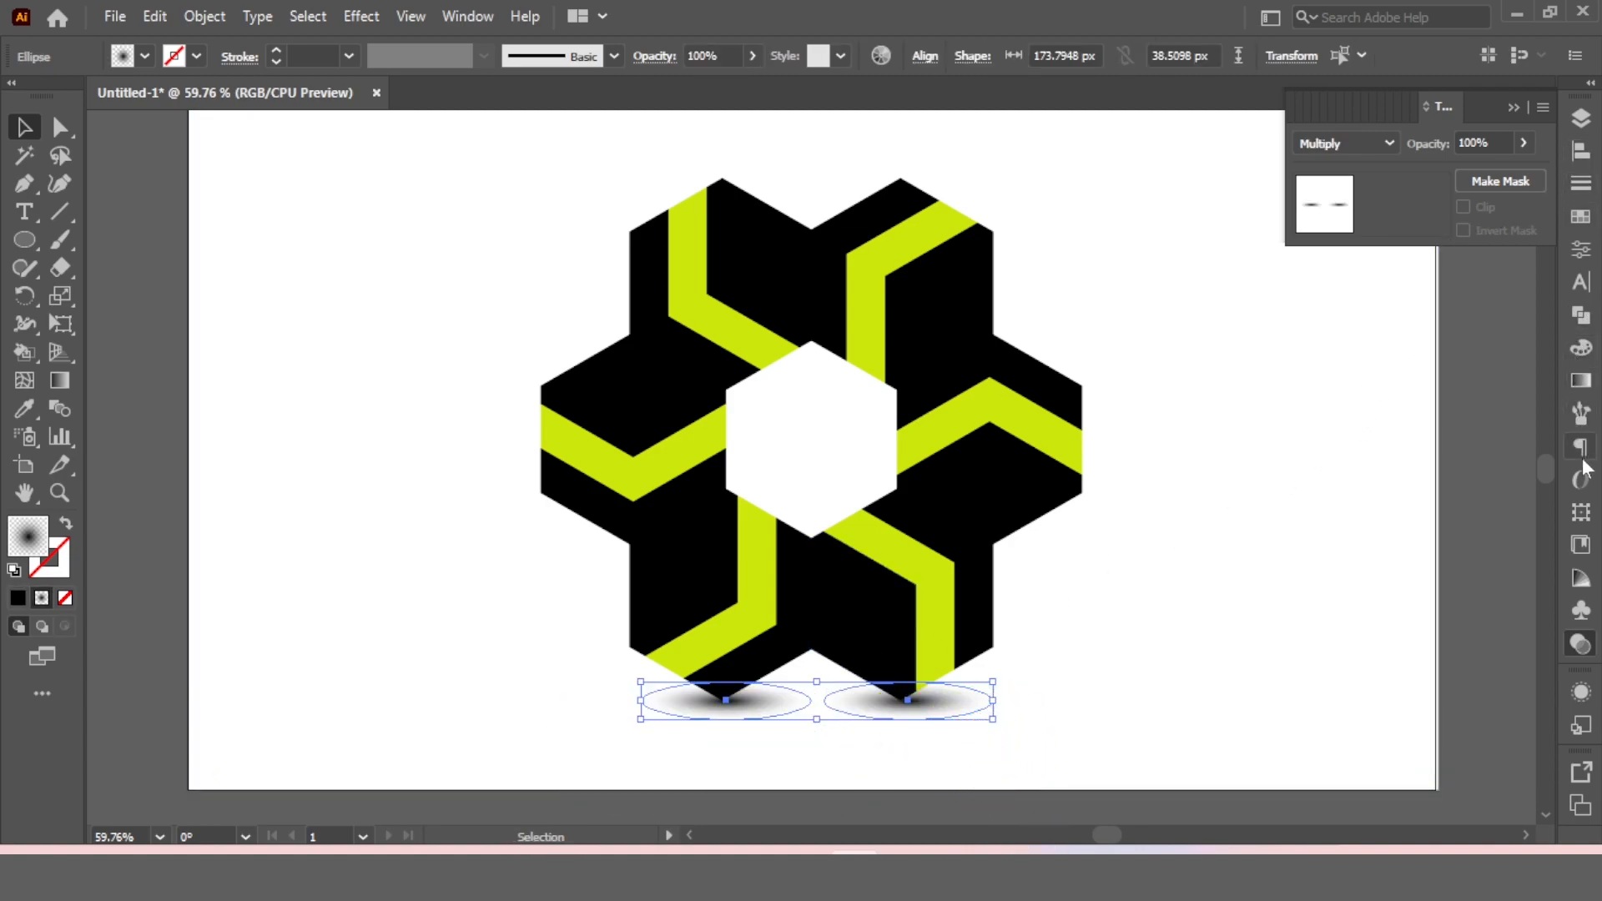
click(1581, 150)
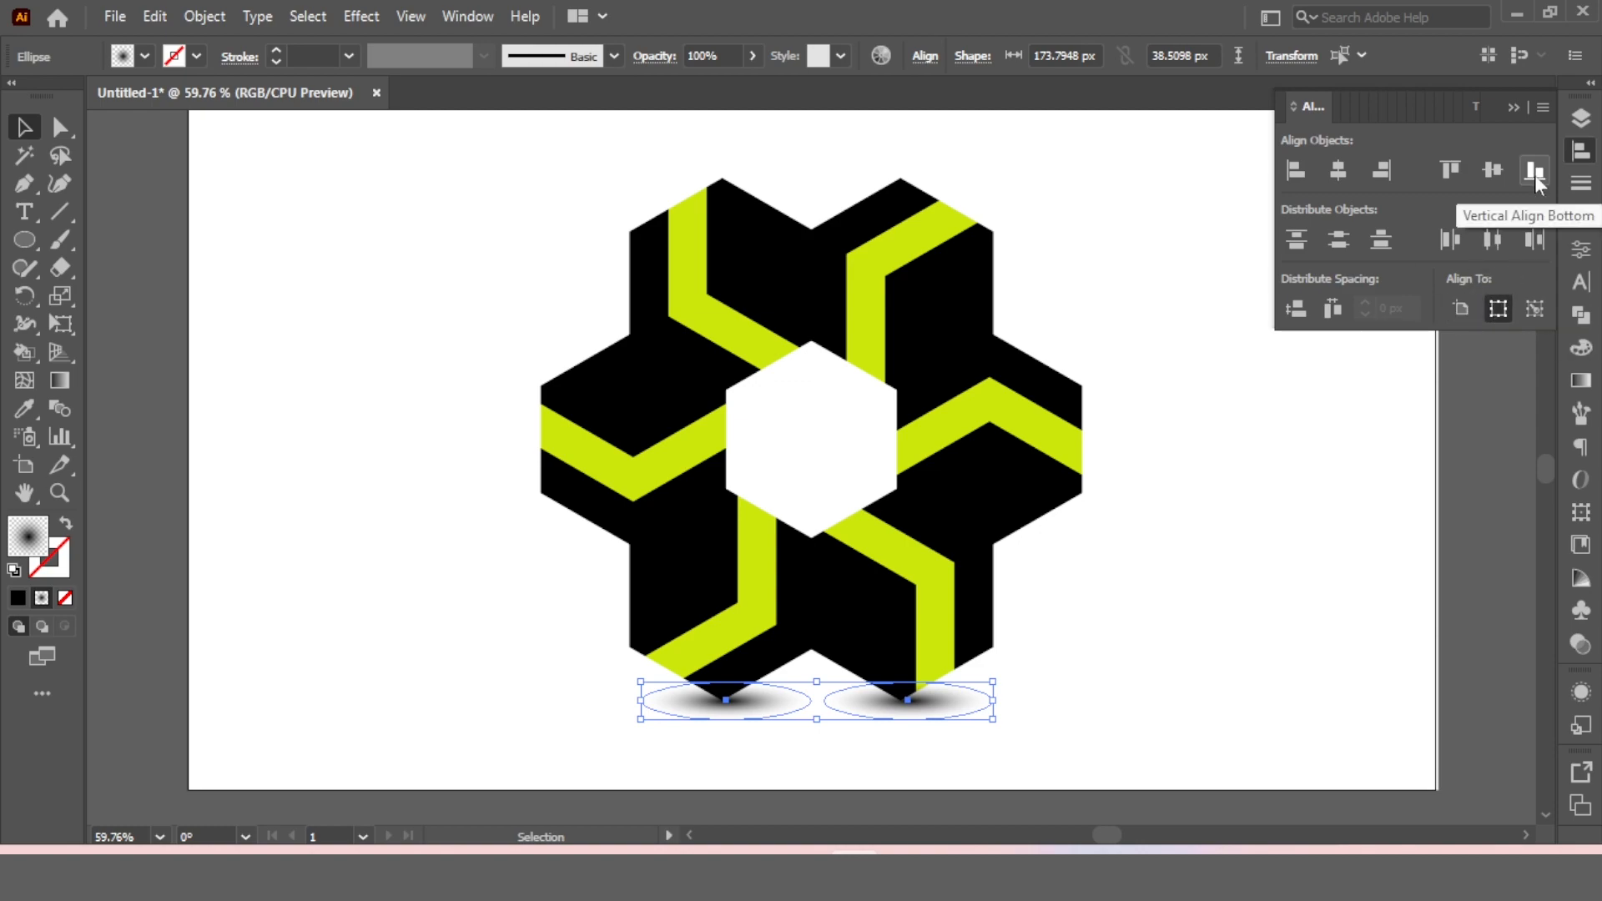
key(ctrl+g)
Align the logo and the shadow group to each other by their horizontal centres
click(1163, 207)
click(1027, 475)
shift+click(931, 707)
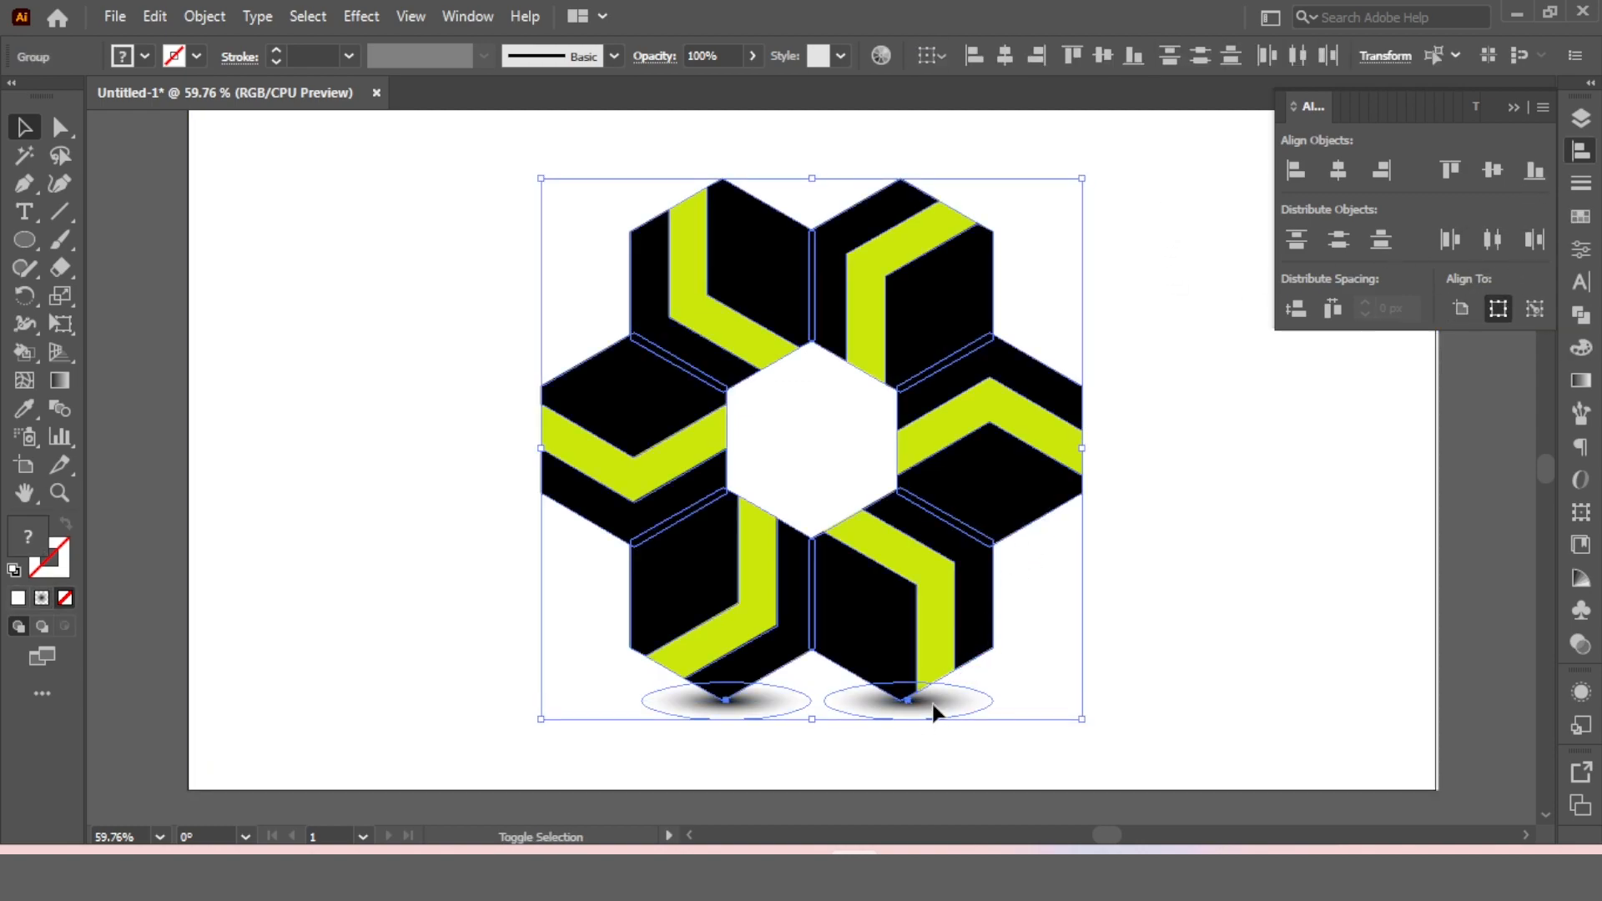
click(1339, 172)
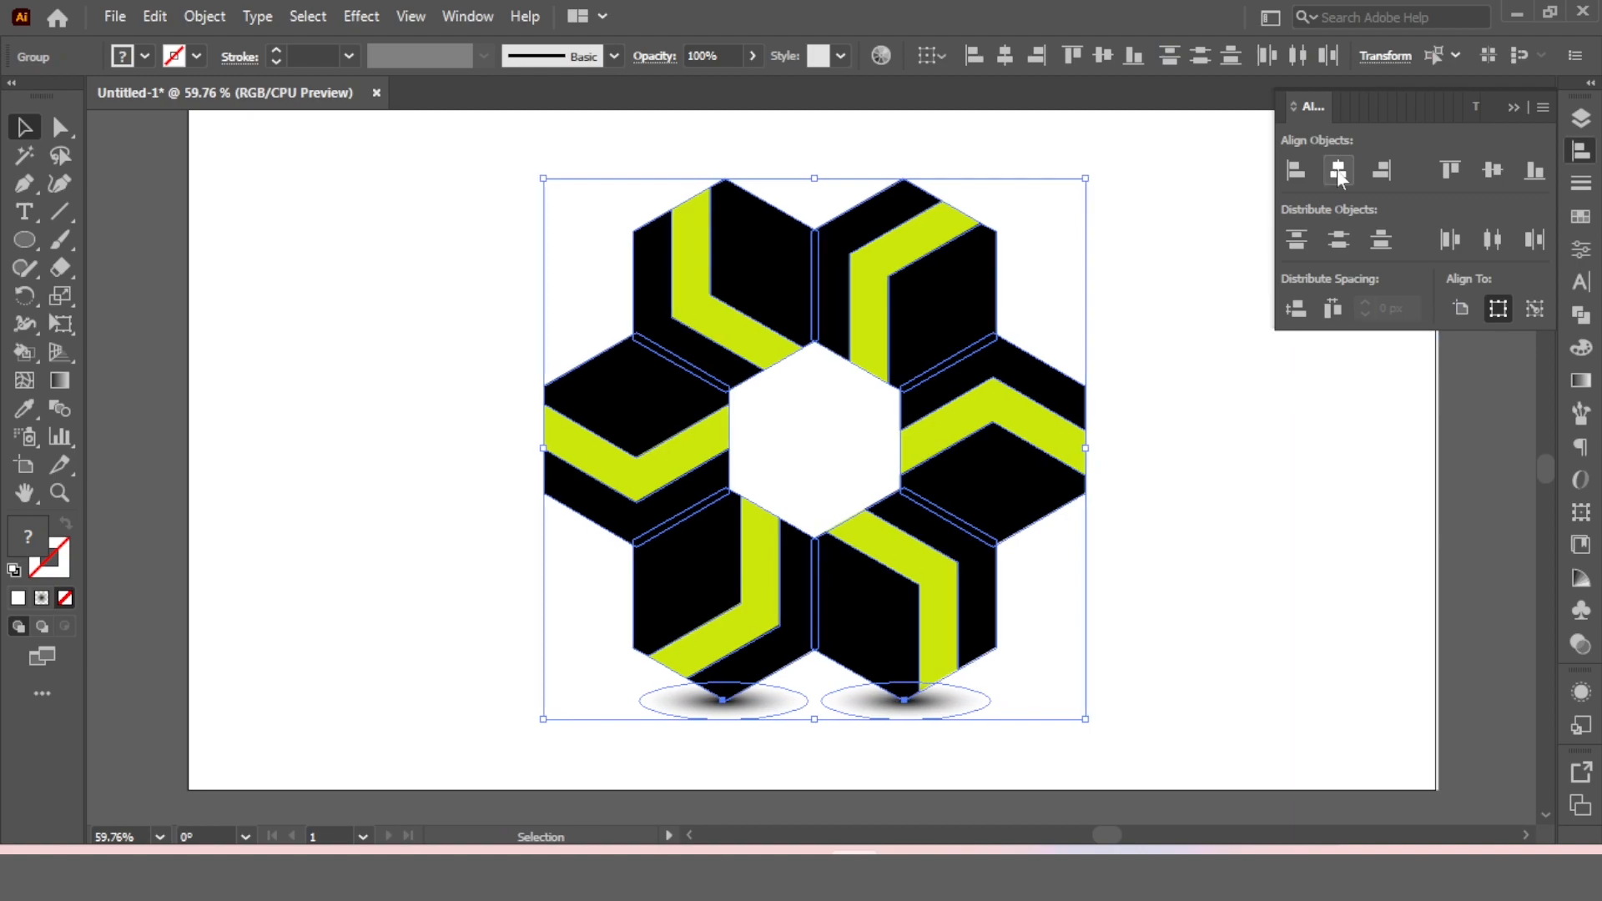
Group the logo with its shadows and centre the group horizontally and vertically on the artboard
click(200, 17)
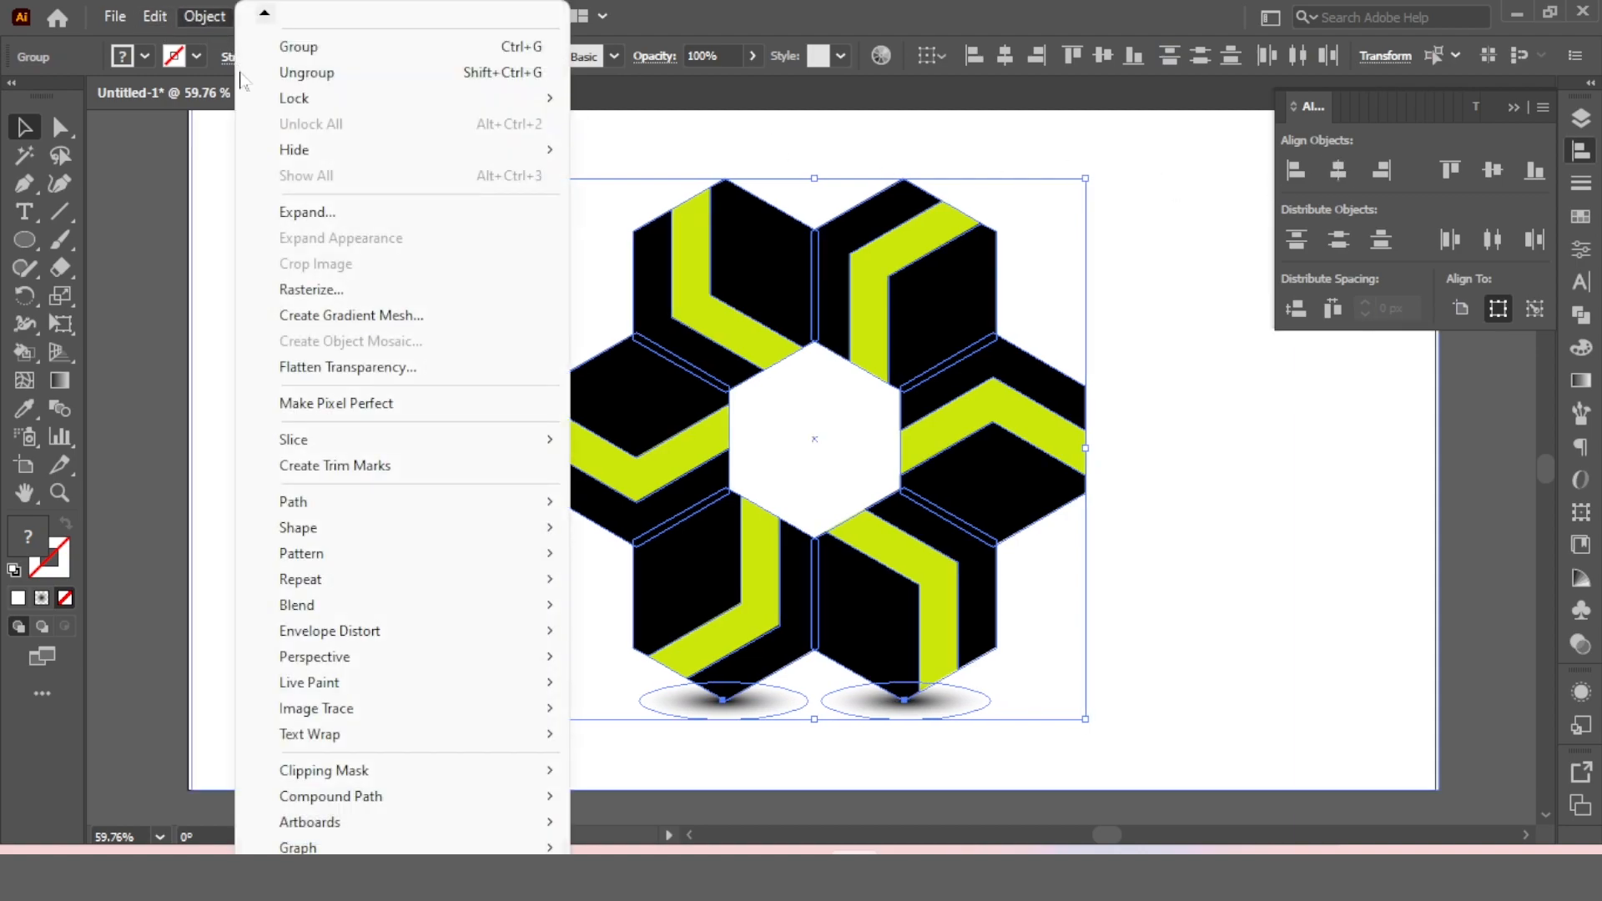
click(311, 51)
click(1338, 172)
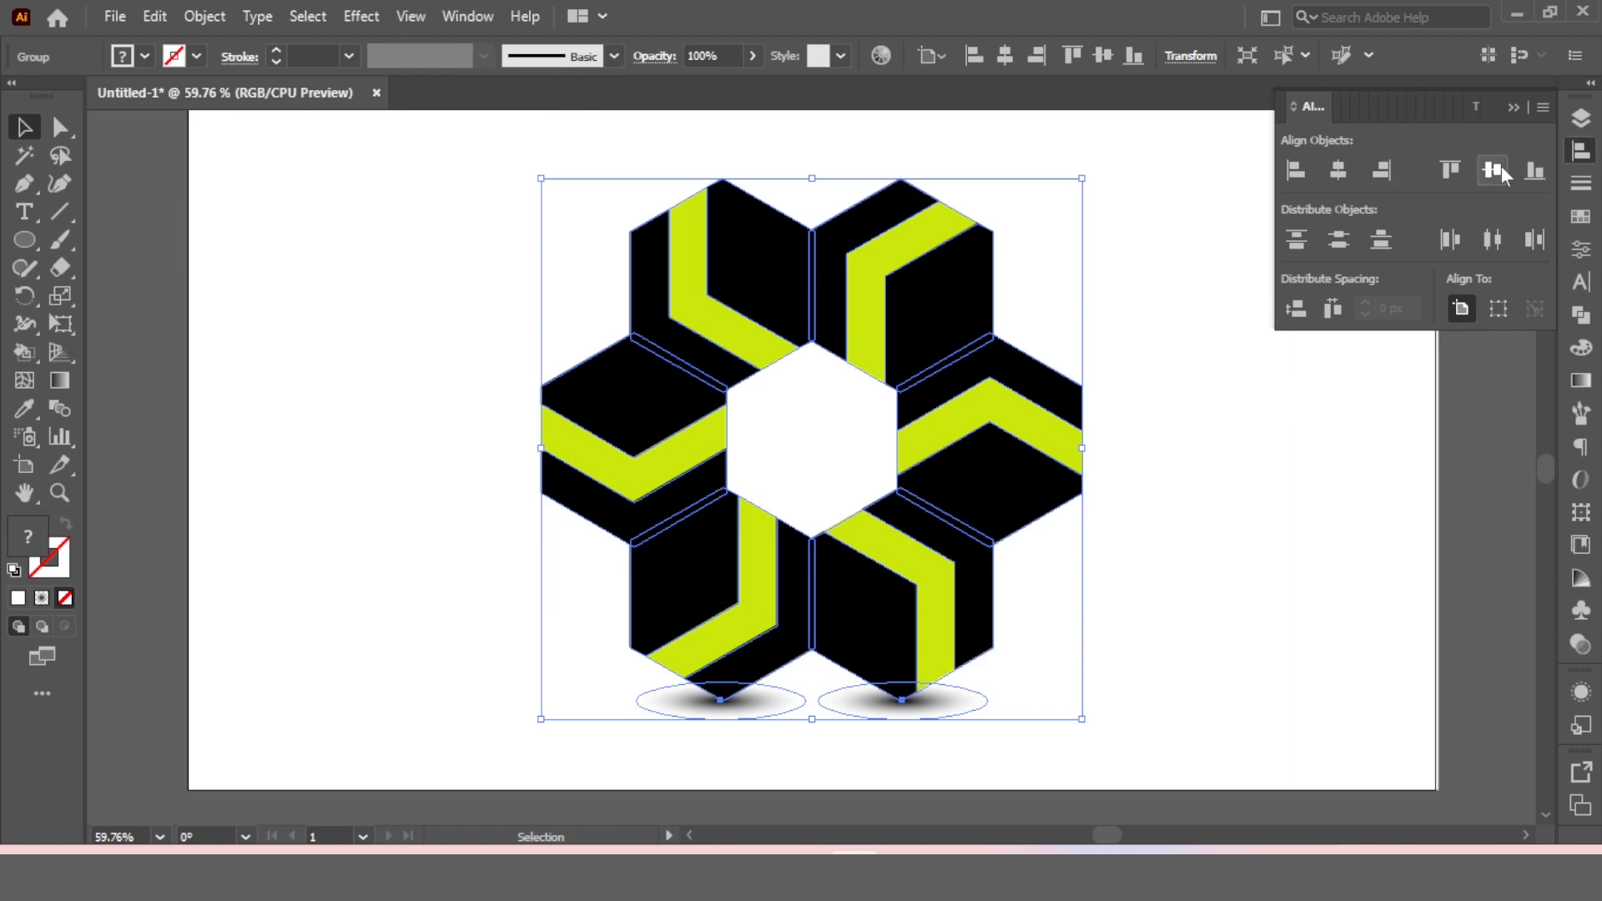
click(1499, 169)
click(1514, 109)
click(1480, 235)
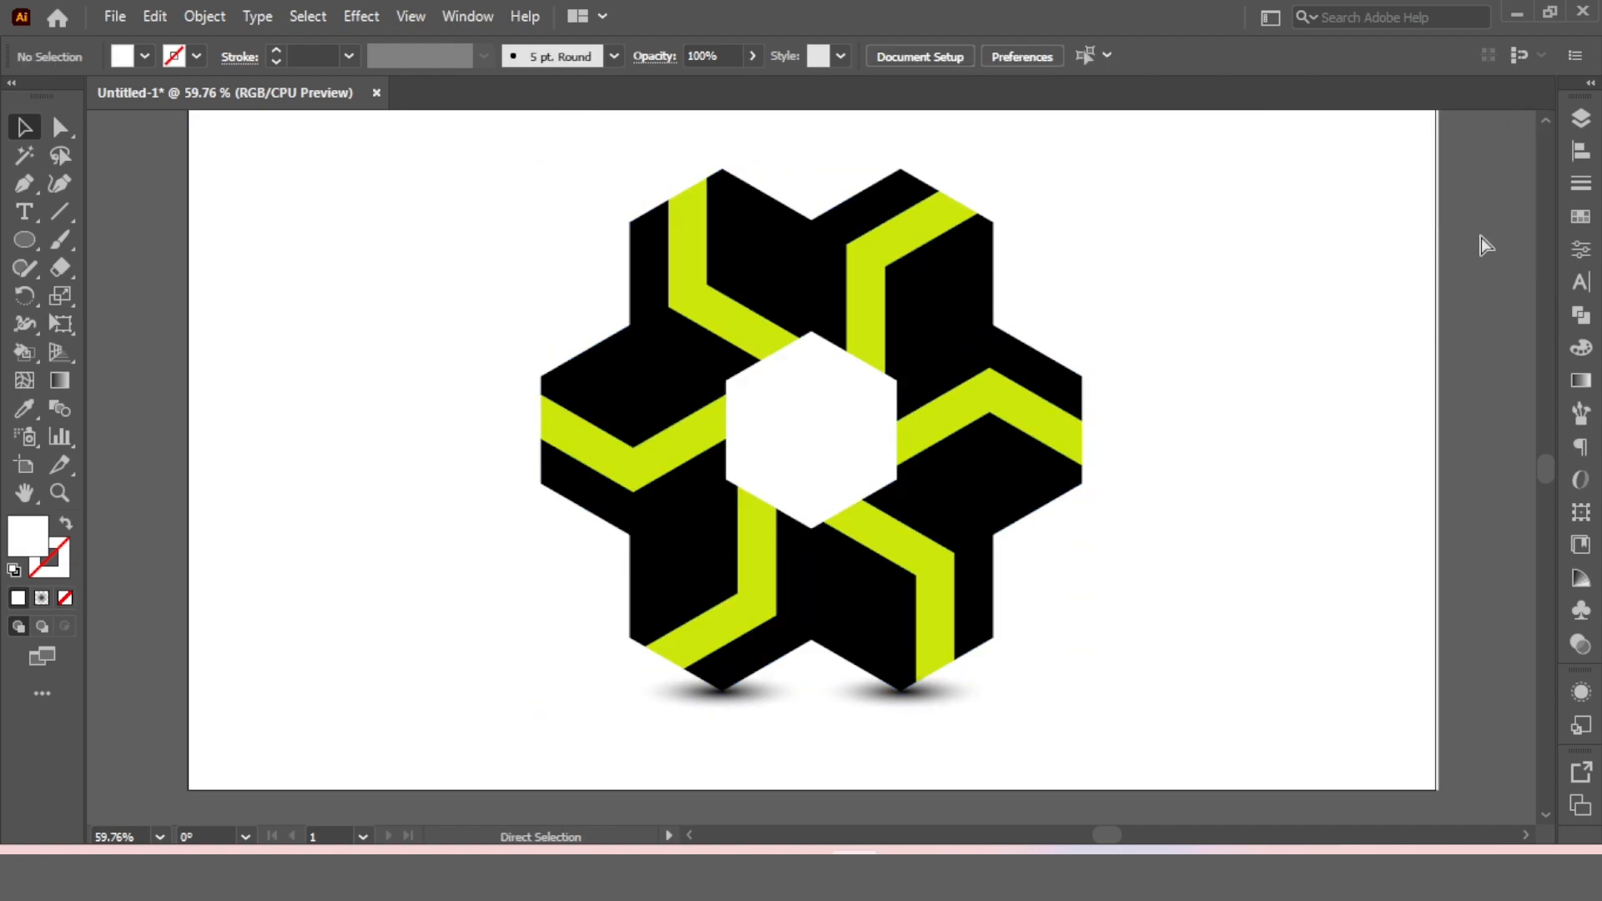
Centre the white background rectangle horizontally on the artboard
scroll(1481, 237, up, 1)
key(ctrl+alt+2)
click(1570, 152)
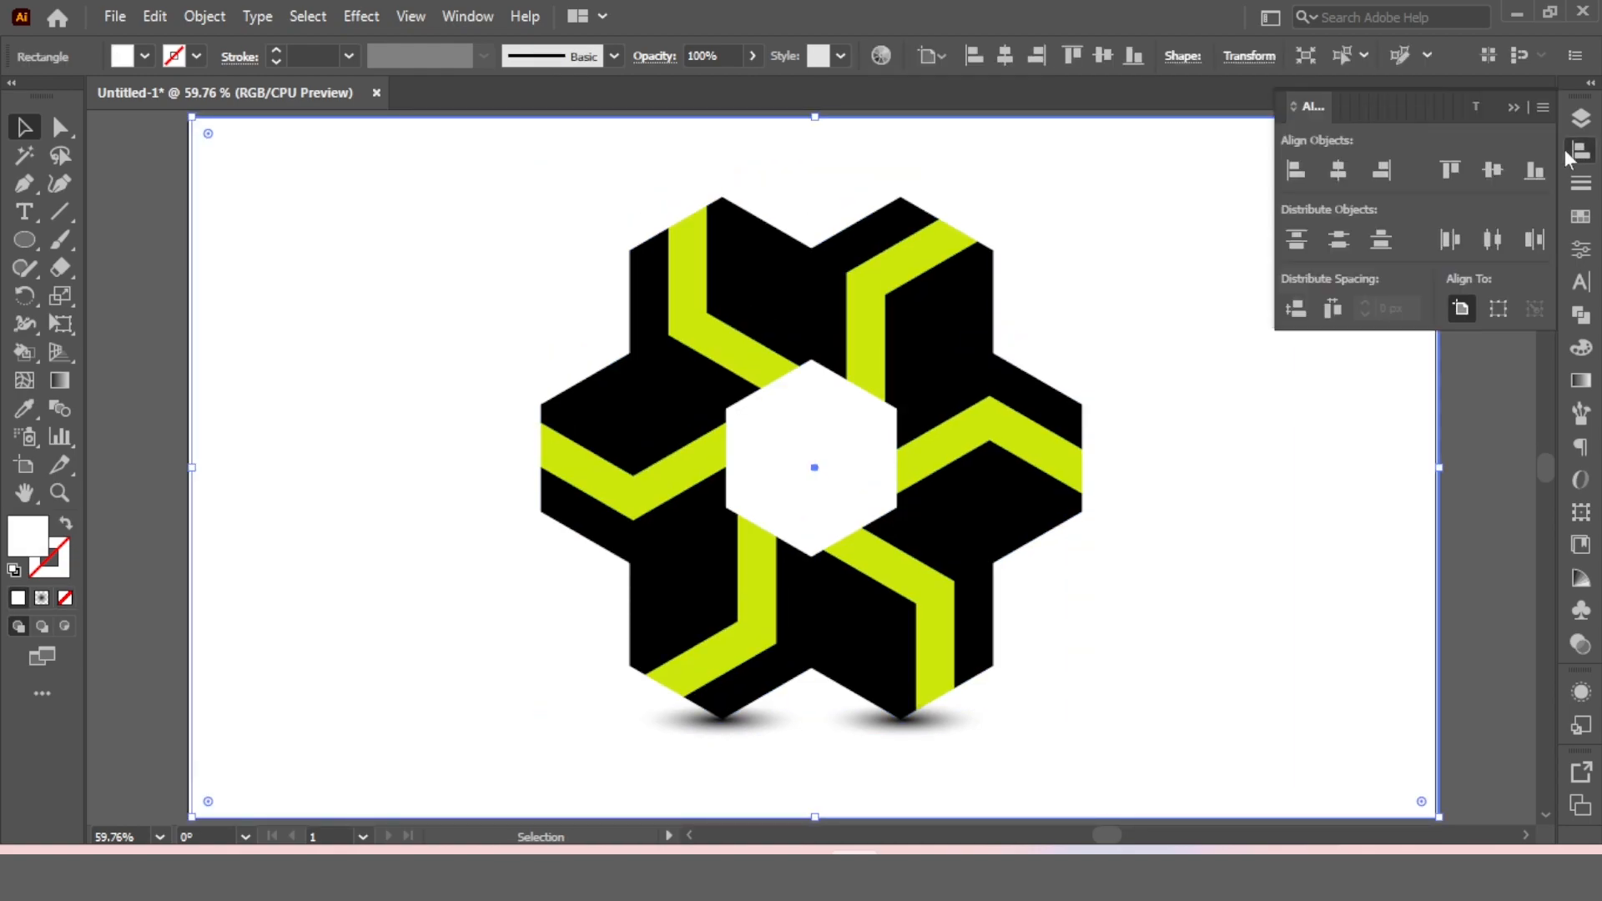
click(1347, 171)
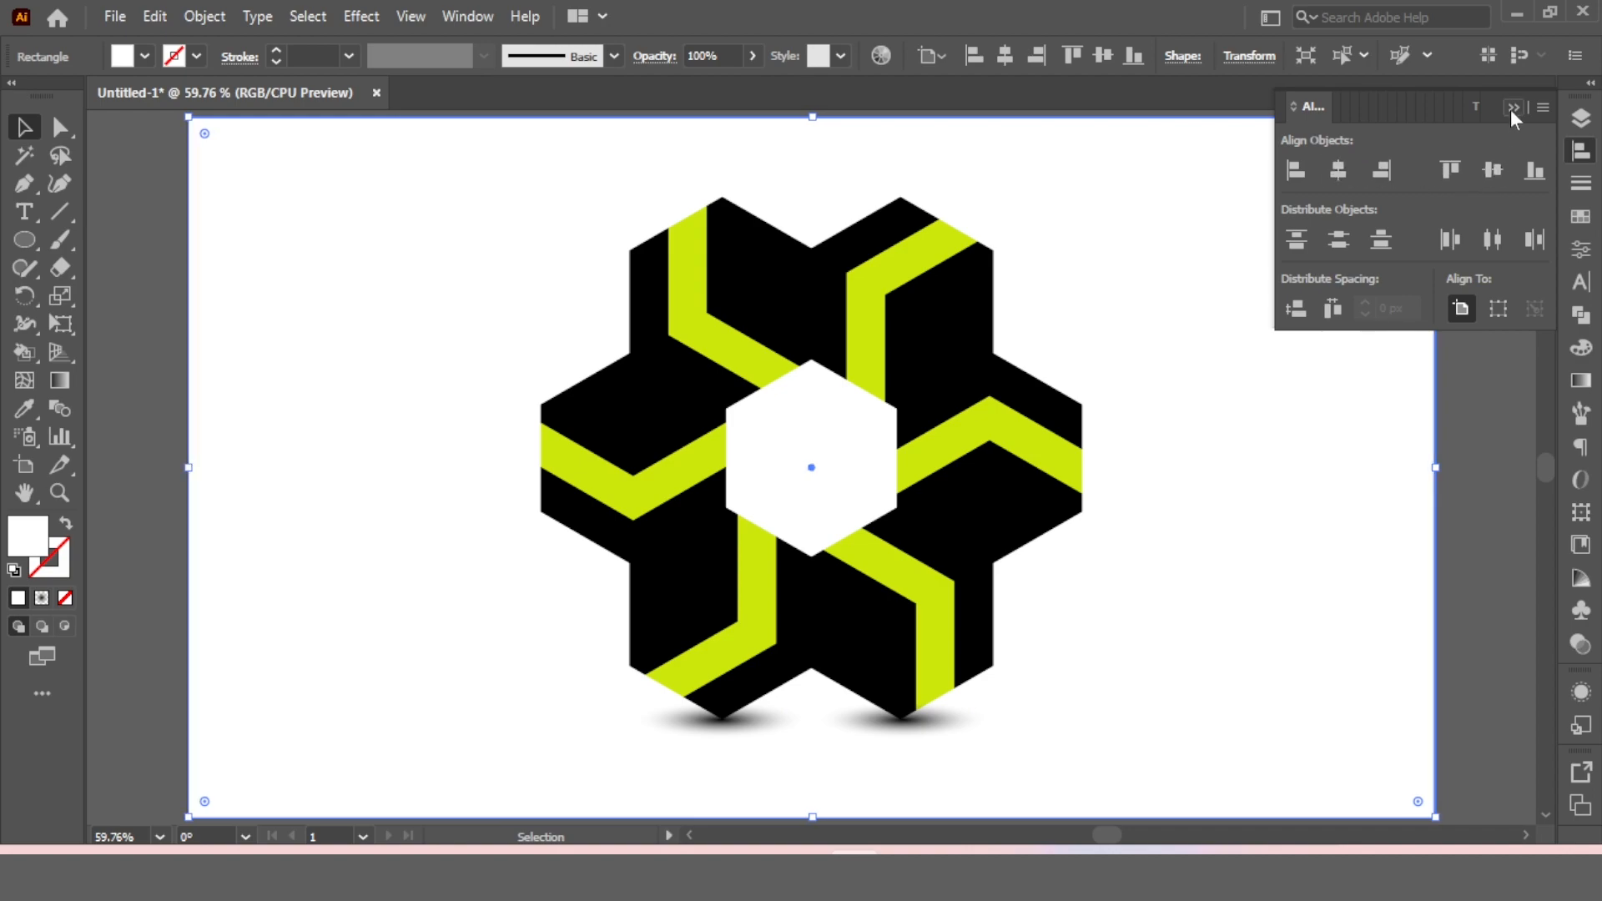